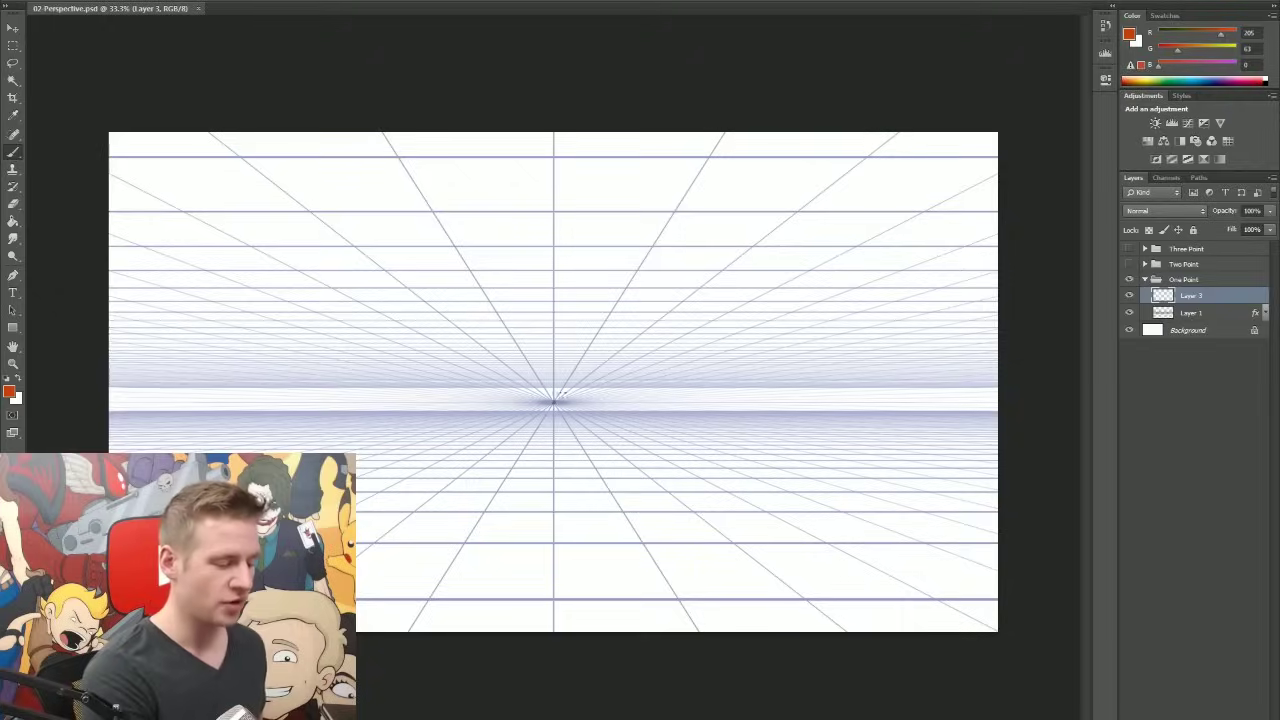
Hide the perspective grid and draw a straight red horizon line extending both ways from the central vanishing point
{"action": "left_click", "coordinate": [1129, 312]}
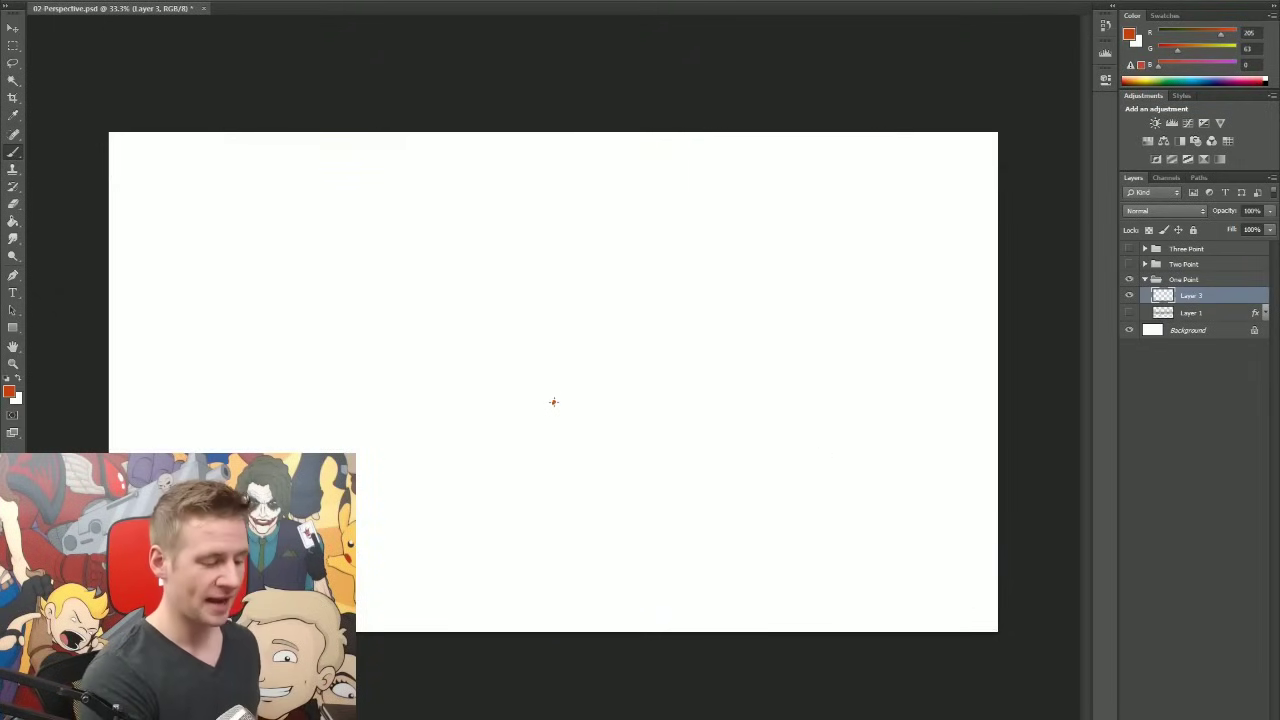
{"action": "left_click_drag", "start_coordinate": [554, 402], "coordinate": [998, 398]}
{"action": "left_click_drag", "start_coordinate": [554, 402], "coordinate": [144, 403]}
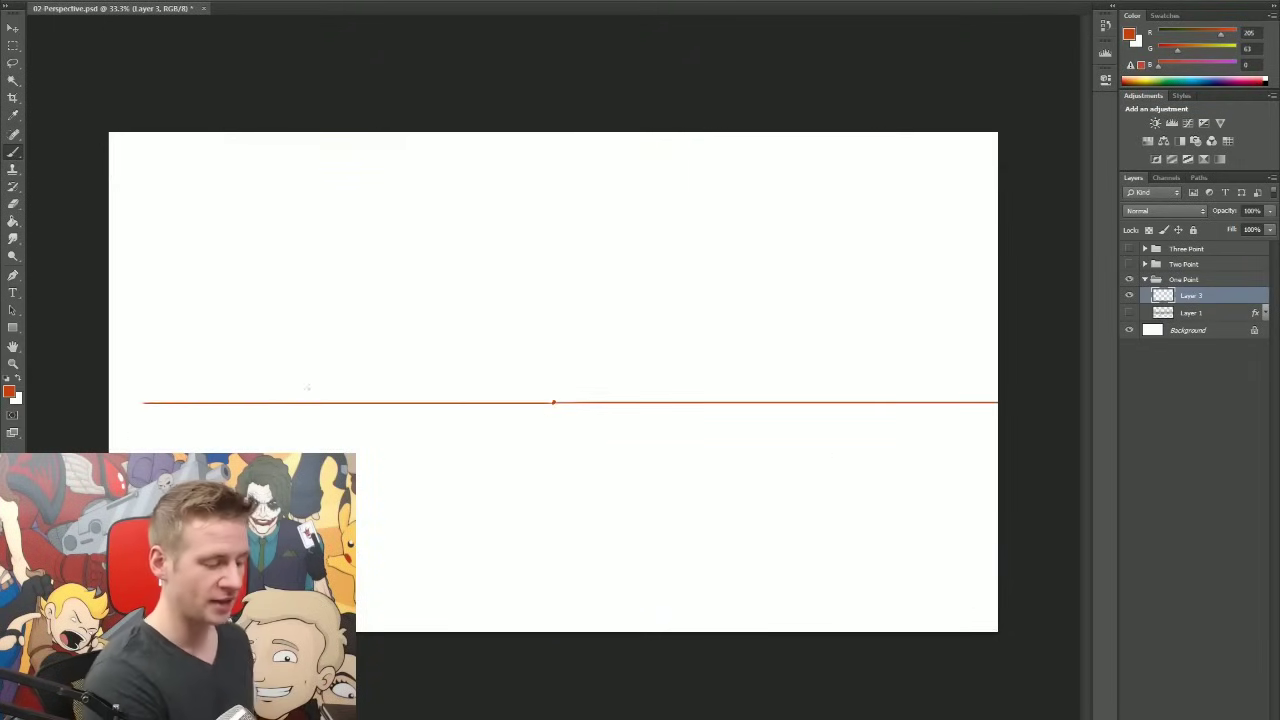
Draw a vertical line through the vanishing point and several diagonal lines radiating outward from it
{"action": "left_click_drag", "start_coordinate": [553, 402], "coordinate": [565, 99]}
{"action": "mouse_move", "coordinate": [553, 402]}
{"action": "left_mouse_down"}
{"action": "mouse_move", "coordinate": [553, 632]}
{"action": "mouse_move", "coordinate": [903, 160]}
{"action": "left_mouse_up"}
{"action": "left_click_drag", "start_coordinate": [555, 403], "coordinate": [910, 218]}
{"action": "left_click_drag", "start_coordinate": [555, 404], "coordinate": [880, 612]}
{"action": "key", "text": "ctrl+z"}
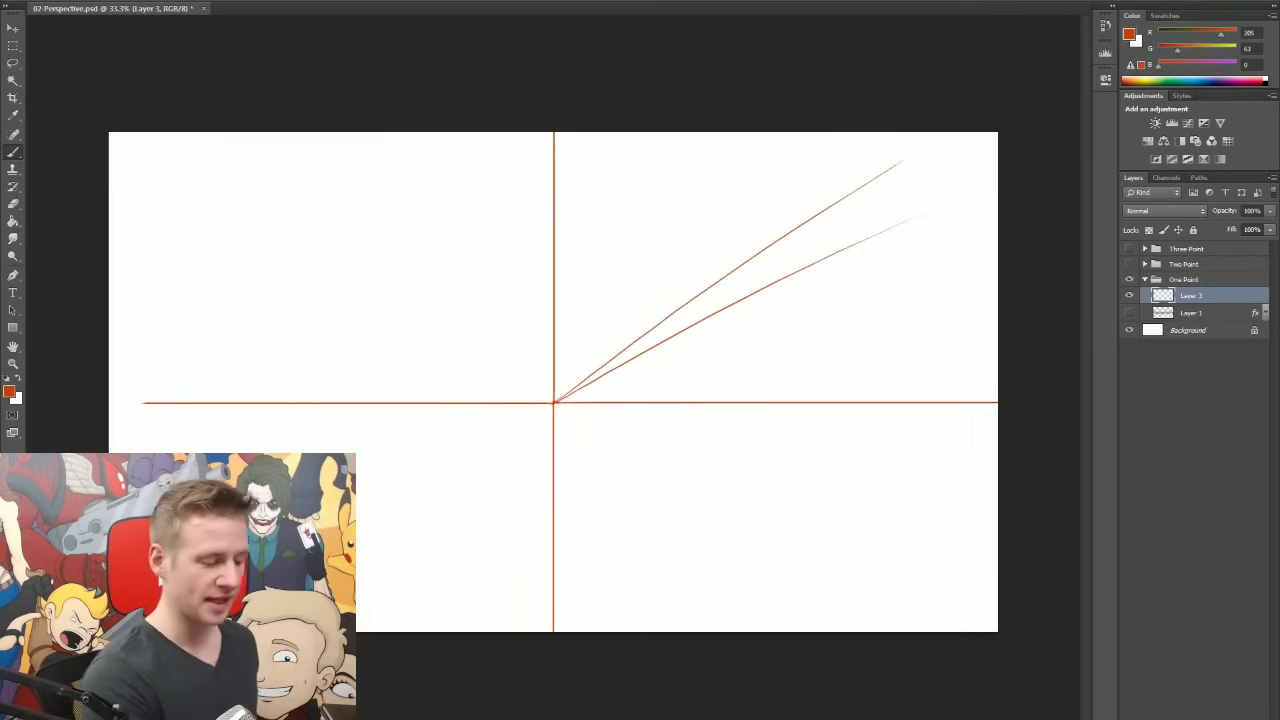
{"action": "mouse_move", "coordinate": [555, 403]}
{"action": "left_mouse_down"}
{"action": "mouse_move", "coordinate": [888, 620]}
{"action": "mouse_move", "coordinate": [423, 509]}
{"action": "mouse_move", "coordinate": [300, 607]}
{"action": "mouse_move", "coordinate": [305, 357]}
{"action": "left_mouse_up"}
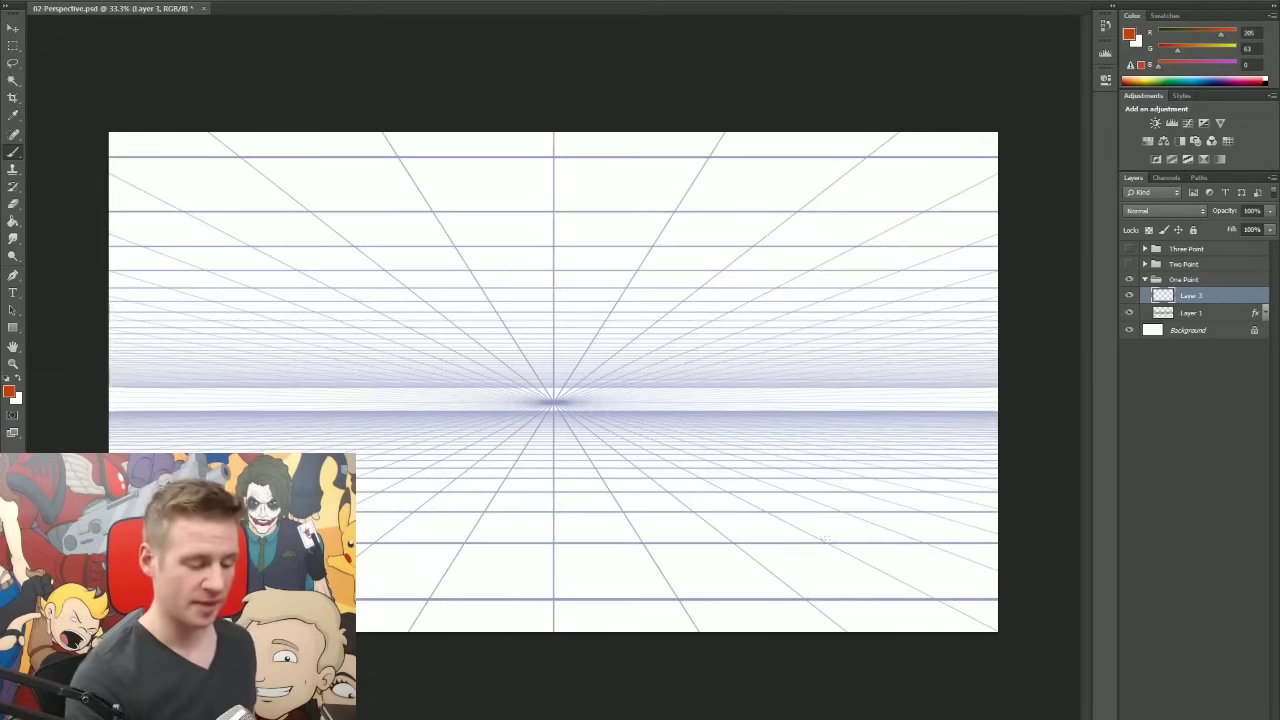
Sketch a red street lamp with a double-line pole and domed head standing on the grid right of the vanishing point
{"action": "left_click_drag", "start_coordinate": [824, 541], "coordinate": [824, 288]}
{"action": "left_click_drag", "start_coordinate": [827, 543], "coordinate": [826, 293]}
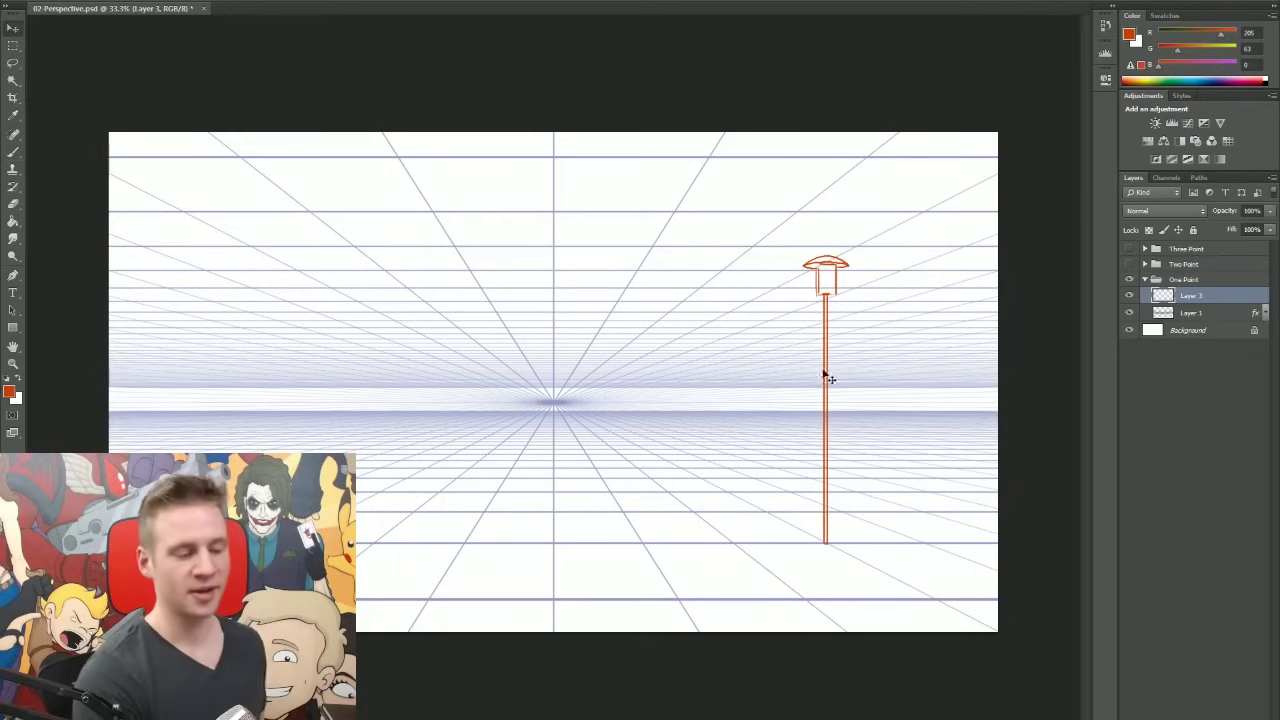
{"action": "left_click", "coordinate": [732, 417], "text": "ctrl"}
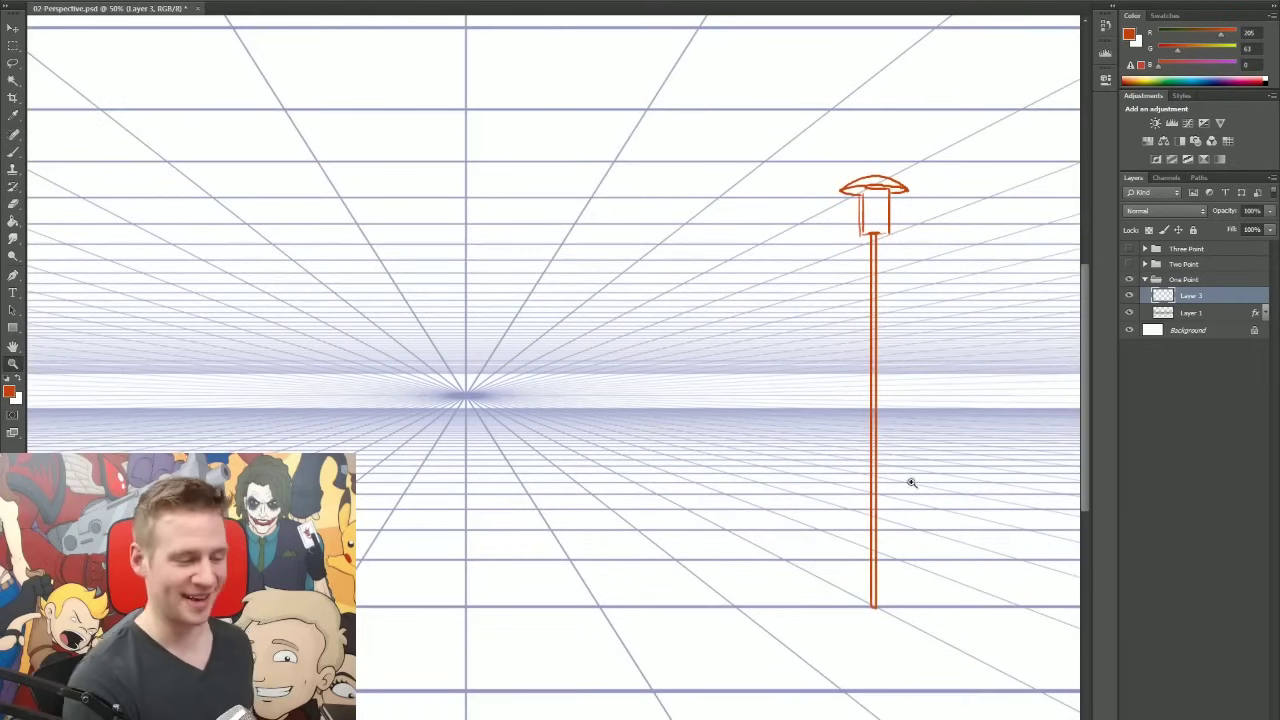
{"action": "key", "text": "b"}
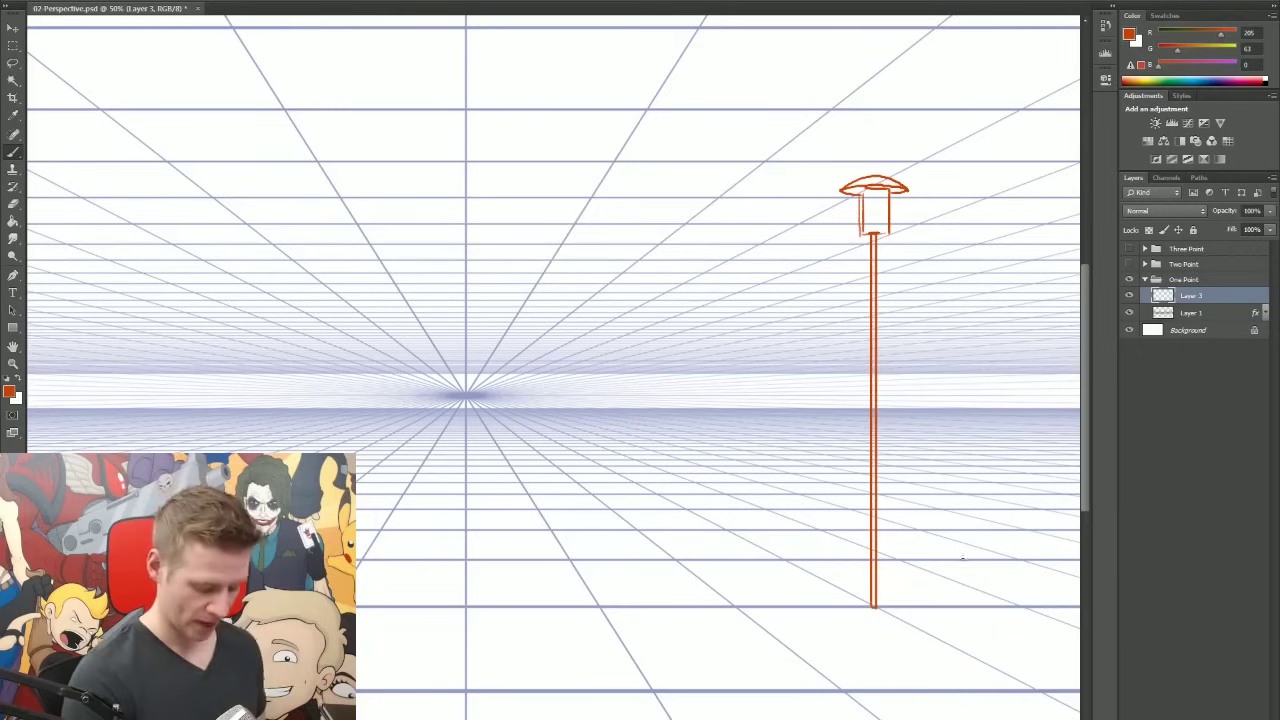
Duplicate the street lamp onto its own layer and move the copy back along the receding ground line
{"action": "key", "text": "m"}
{"action": "left_click_drag", "start_coordinate": [721, 636], "coordinate": [963, 142]}
{"action": "key", "text": "ctrl+j"}
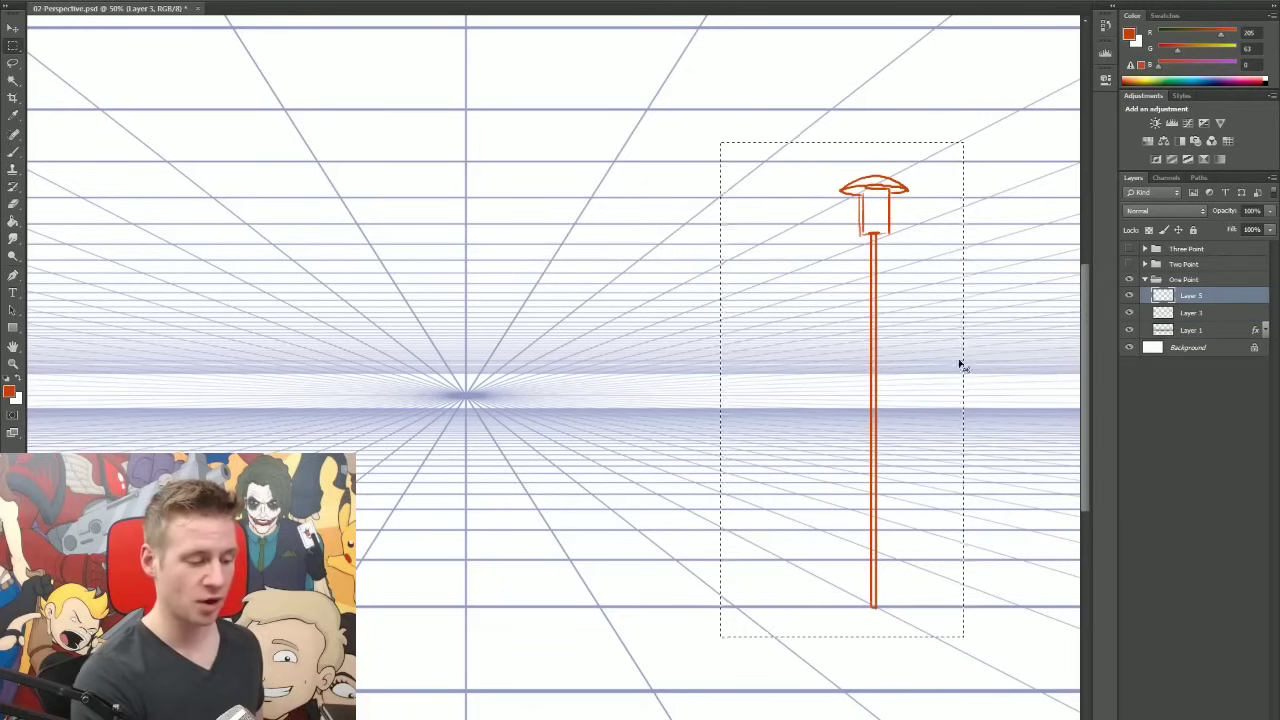
{"action": "left_click_drag", "start_coordinate": [959, 365], "coordinate": [859, 380]}
{"action": "left_click_drag", "start_coordinate": [870, 559], "coordinate": [853, 549]}
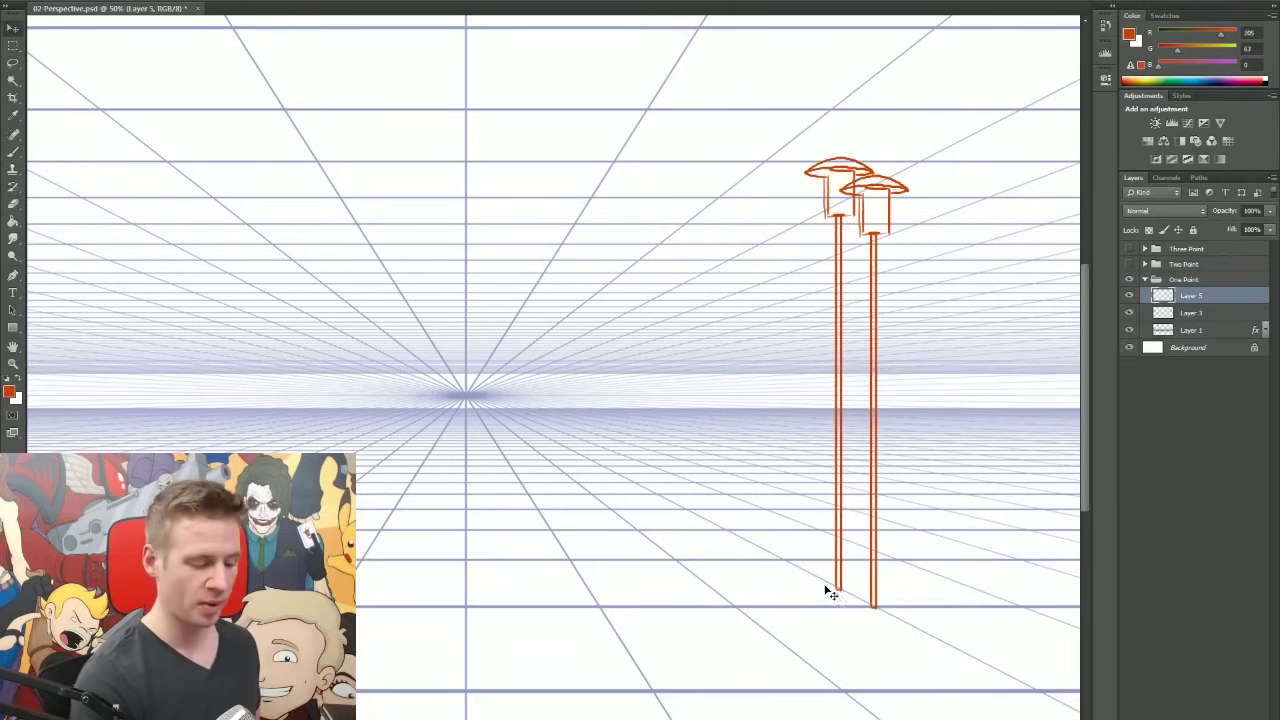
{"action": "left_click_drag", "start_coordinate": [826, 591], "coordinate": [692, 514]}
Scale the duplicated lamp down so its top and base meet the grid lines converging on the vanishing point
{"action": "key", "text": "ctrl+t"}
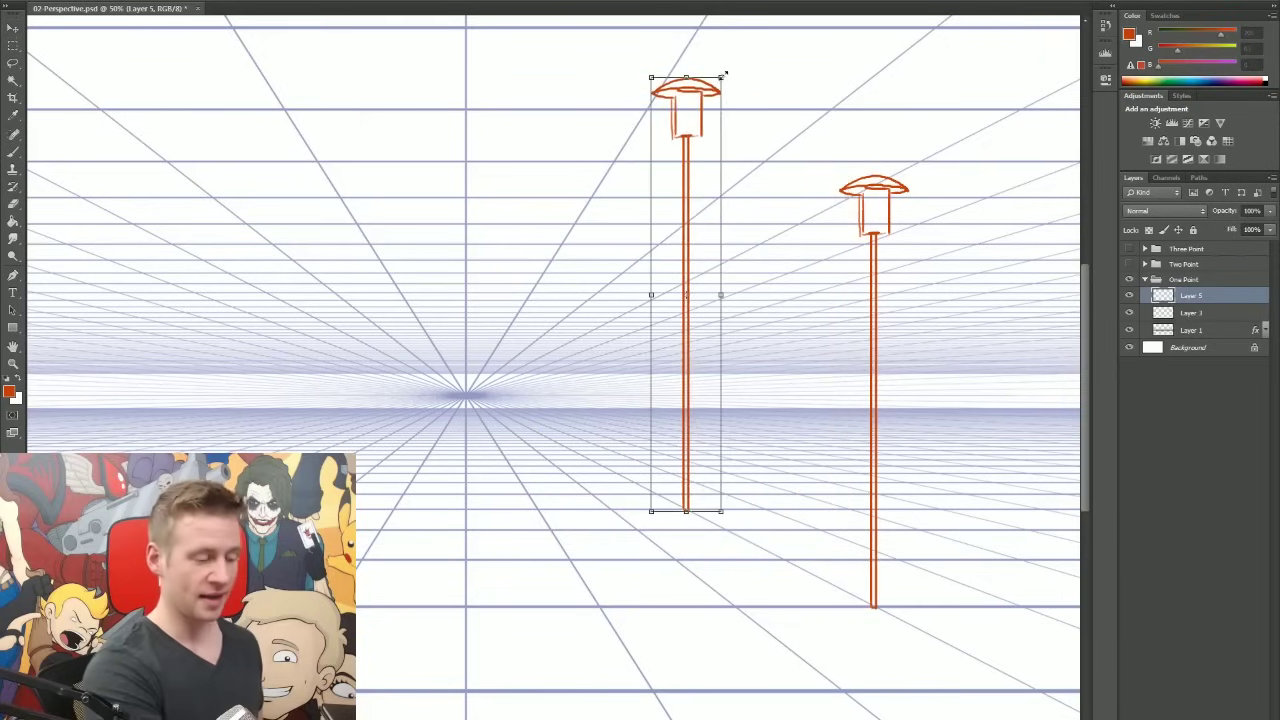
{"action": "left_click_drag", "start_coordinate": [720, 77], "coordinate": [697, 241]}
{"action": "left_click_drag", "start_coordinate": [676, 461], "coordinate": [690, 460]}
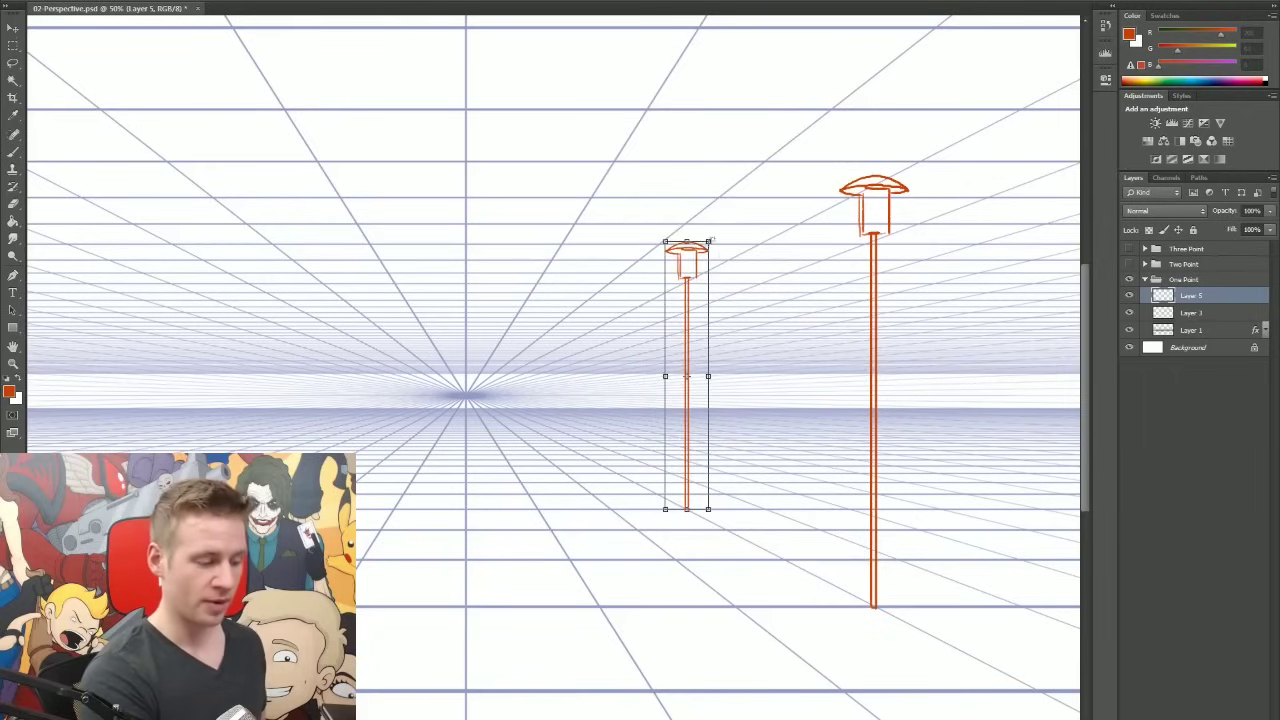
{"action": "left_click_drag", "start_coordinate": [710, 240], "coordinate": [700, 285]}
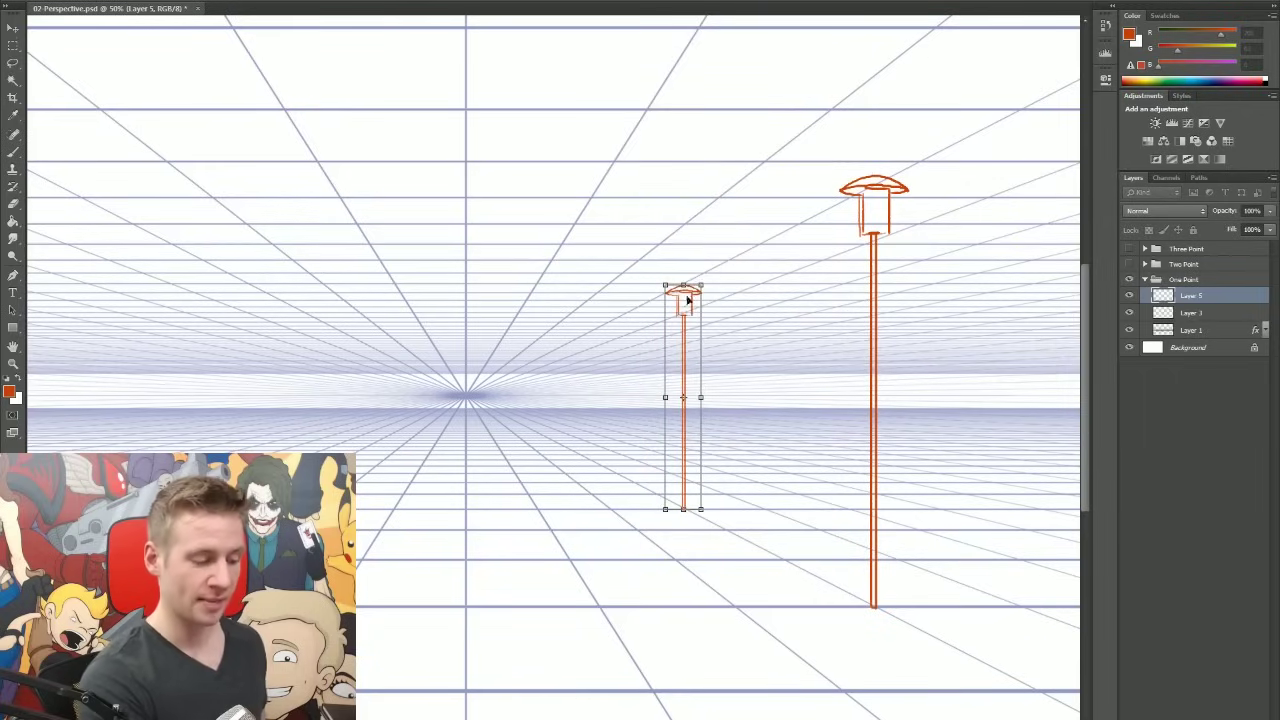
{"action": "key", "text": "Return"}
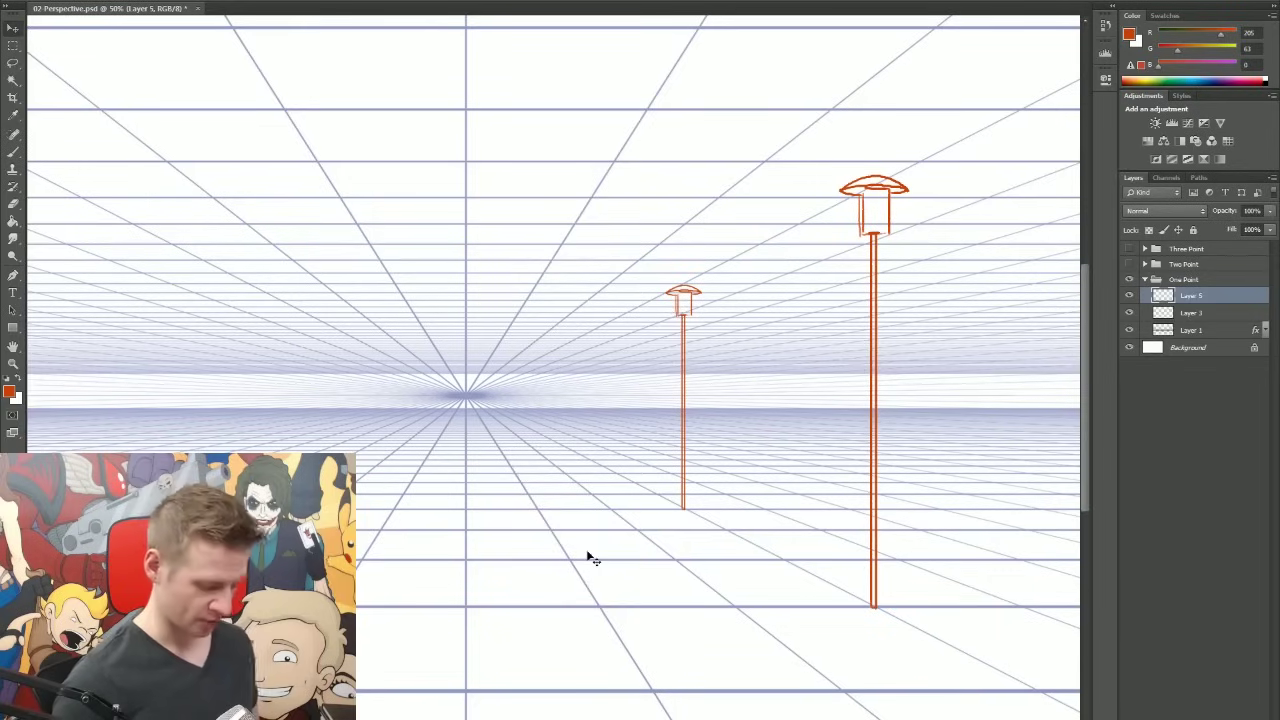
Paste a third lamp, shrink it, and place it behind the second along the same converging lines
{"action": "key", "text": "ctrl+v"}
{"action": "key", "text": "ctrl+t"}
{"action": "left_click_drag", "start_coordinate": [588, 172], "coordinate": [537, 500]}
{"action": "left_click_drag", "start_coordinate": [533, 553], "coordinate": [625, 428]}
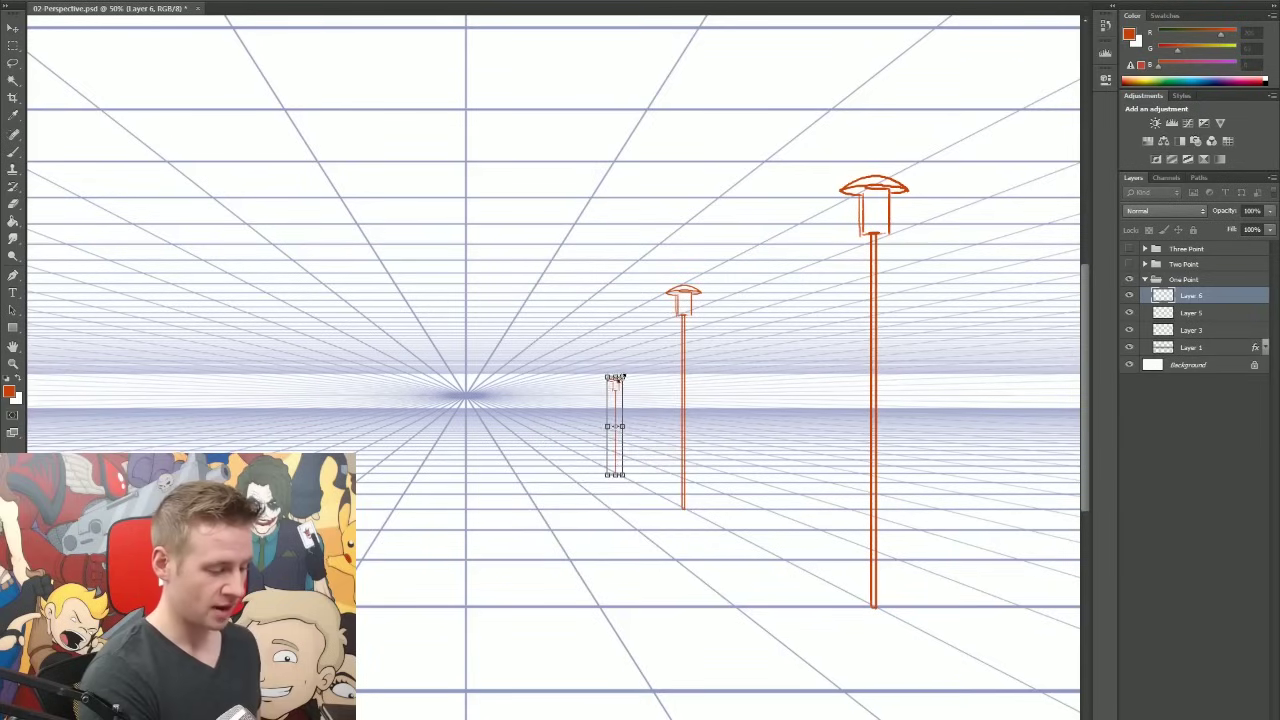
{"action": "left_click_drag", "start_coordinate": [622, 376], "coordinate": [660, 318]}
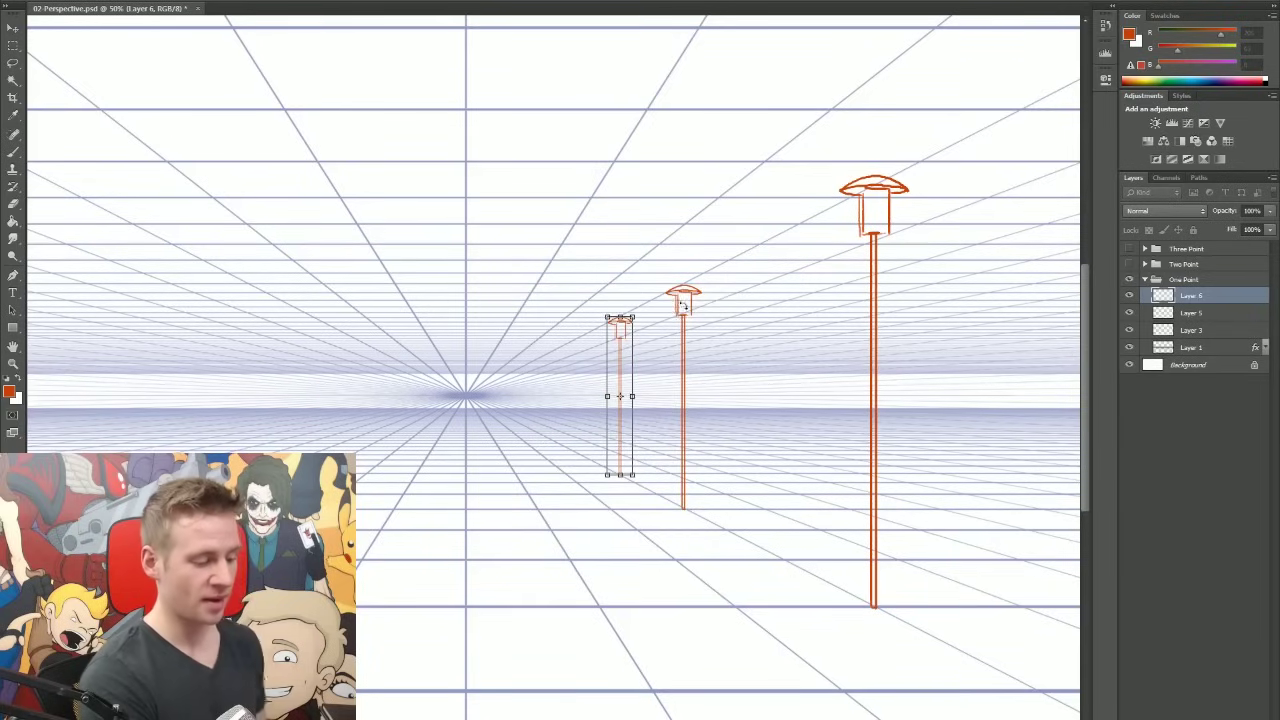
{"action": "key", "text": "Return"}
Paste a fourth lamp, scale it smaller, and fit it behind the third lamp on the receding line
{"action": "key", "text": "ctrl+v"}
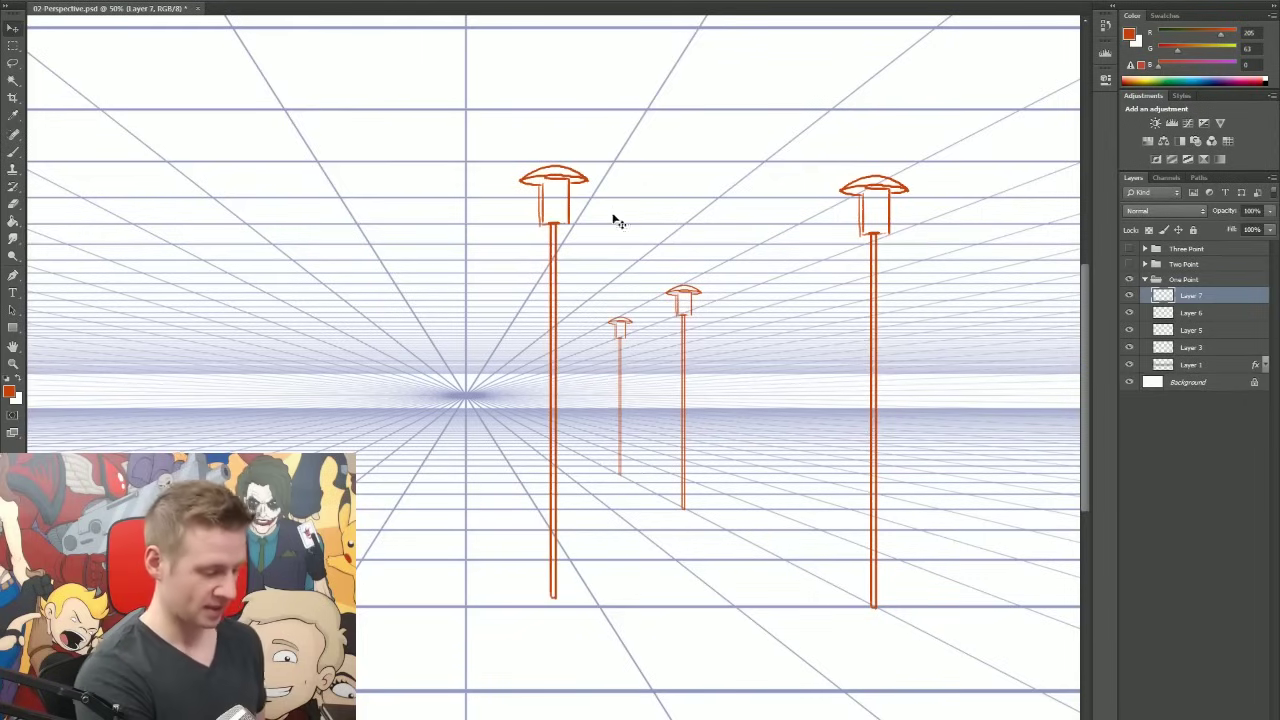
{"action": "key", "text": "ctrl+t"}
{"action": "left_click_drag", "start_coordinate": [589, 161], "coordinate": [534, 497]}
{"action": "left_click_drag", "start_coordinate": [525, 579], "coordinate": [582, 438]}
{"action": "left_click_drag", "start_coordinate": [595, 352], "coordinate": [603, 331]}
{"action": "key", "text": "Return"}
Paste a fifth lamp, scale it to the smallest size, and set it at the far end of the row
{"action": "key", "text": "ctrl+v"}
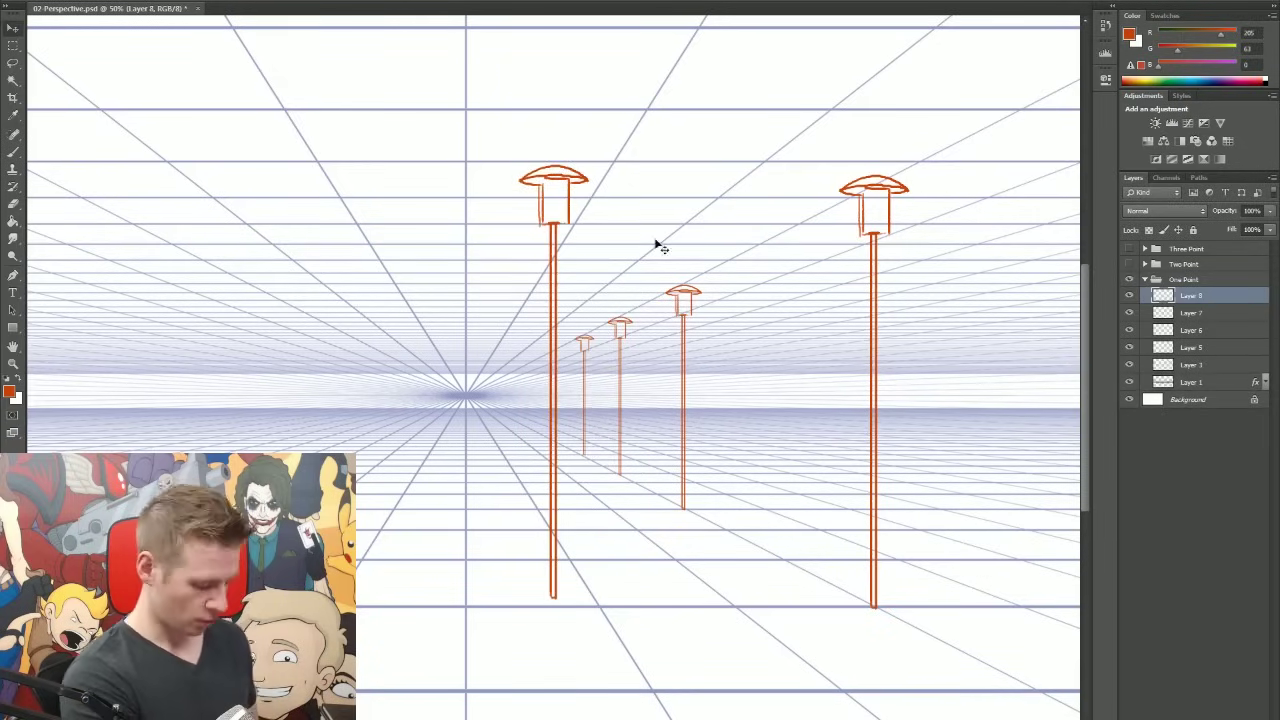
{"action": "key", "text": "ctrl+t"}
{"action": "left_click_drag", "start_coordinate": [589, 163], "coordinate": [536, 497]}
{"action": "left_click_drag", "start_coordinate": [528, 540], "coordinate": [563, 390]}
{"action": "key", "text": "Return"}
Hide the perspective grid and try sketching the two edges of a winding path beside the lamps
{"action": "key", "text": "b"}
{"action": "left_click", "coordinate": [1129, 382]}
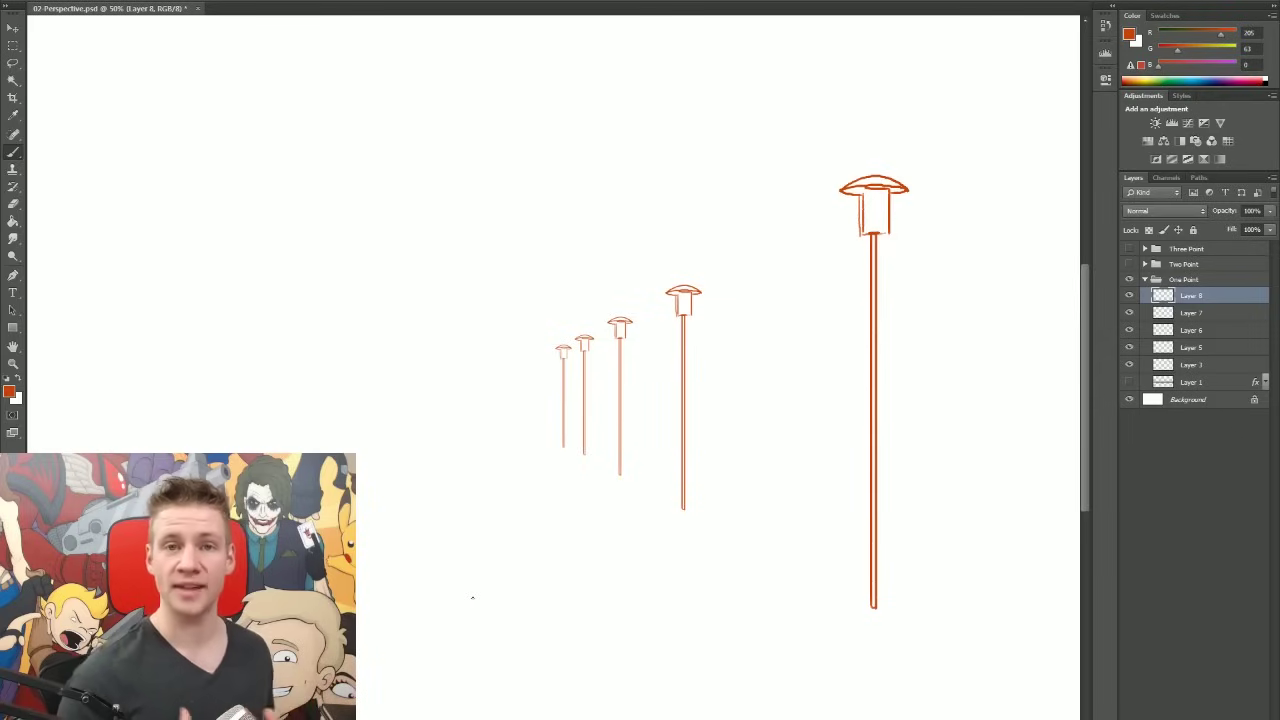
{"action": "mouse_move", "coordinate": [524, 455]}
{"action": "left_mouse_down"}
{"action": "mouse_move", "coordinate": [832, 627]}
{"action": "mouse_move", "coordinate": [880, 678]}
{"action": "left_mouse_up"}
{"action": "mouse_move", "coordinate": [510, 466]}
{"action": "left_mouse_down"}
{"action": "mouse_move", "coordinate": [610, 523]}
{"action": "mouse_move", "coordinate": [492, 567]}
{"action": "mouse_move", "coordinate": [436, 636]}
{"action": "left_mouse_up"}
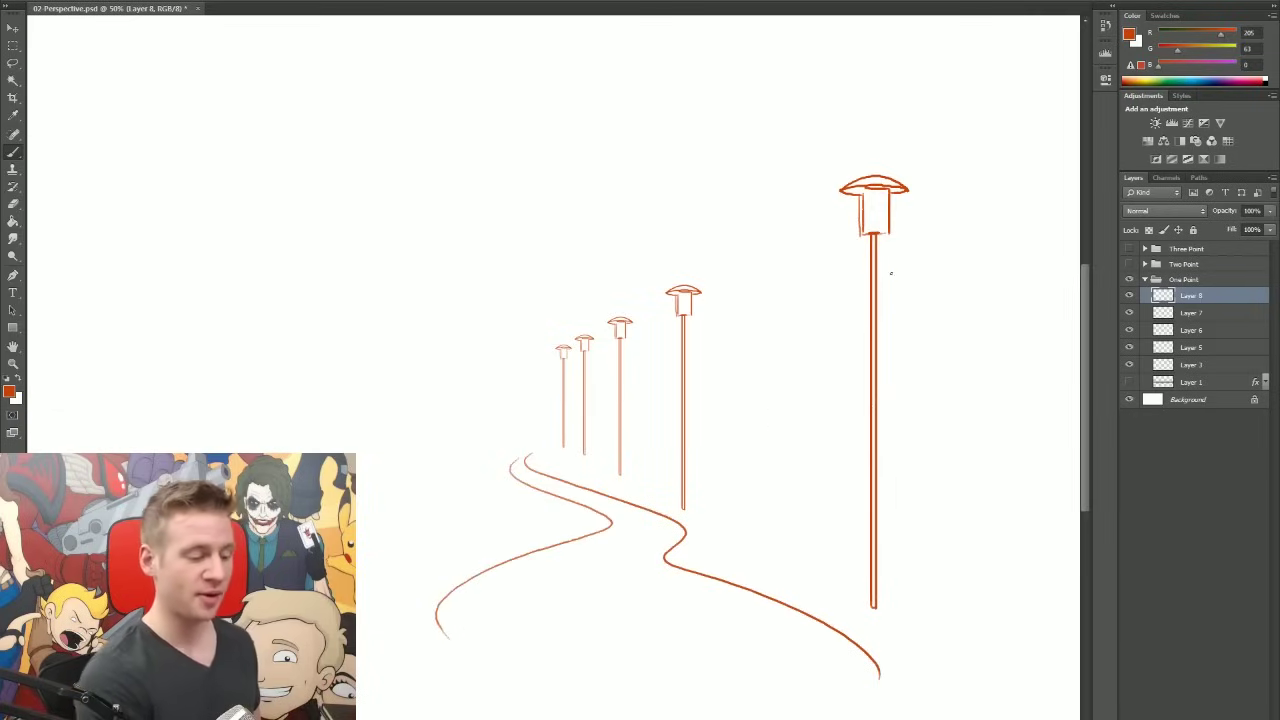
{"action": "key", "text": "ctrl+alt+z"}
{"action": "key", "text": "ctrl+alt+z"}
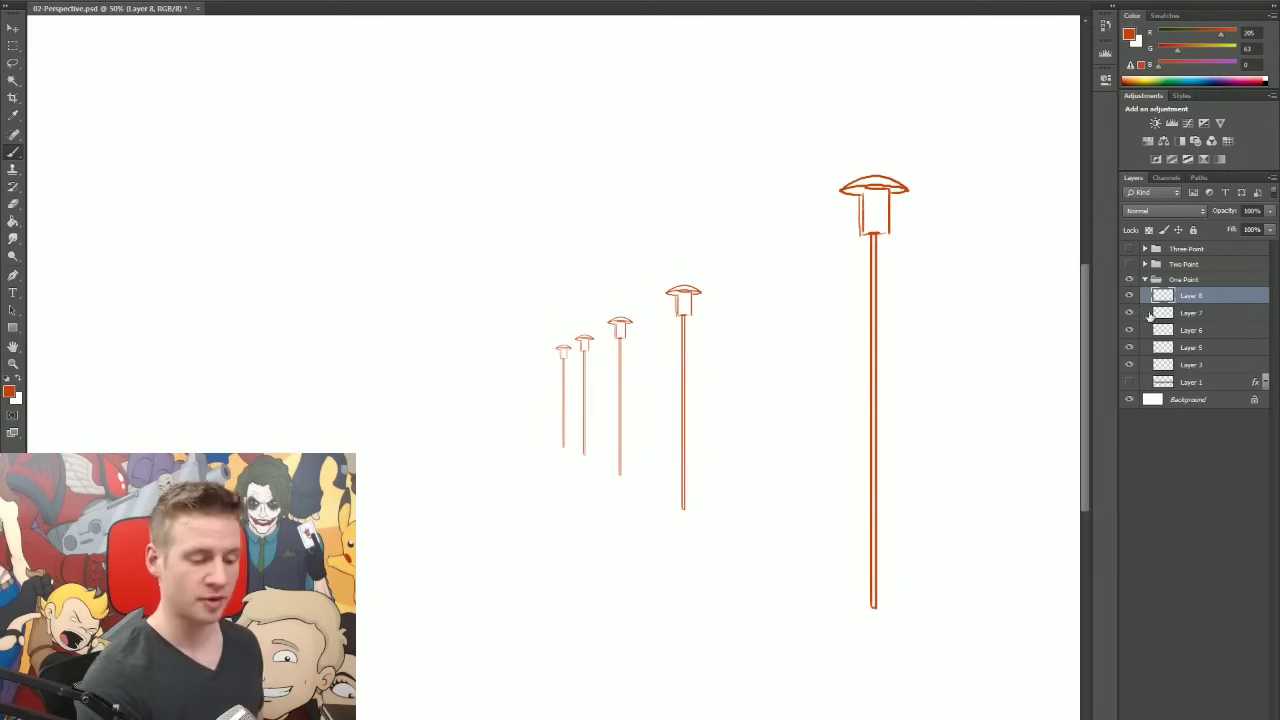
{"action": "key", "text": "ctrl+alt+z"}
Draw vertical spacing marks from a baseline up to the lamp bases, and show the perspective grid again
{"action": "left_click_drag", "start_coordinate": [619, 630], "coordinate": [619, 498]}
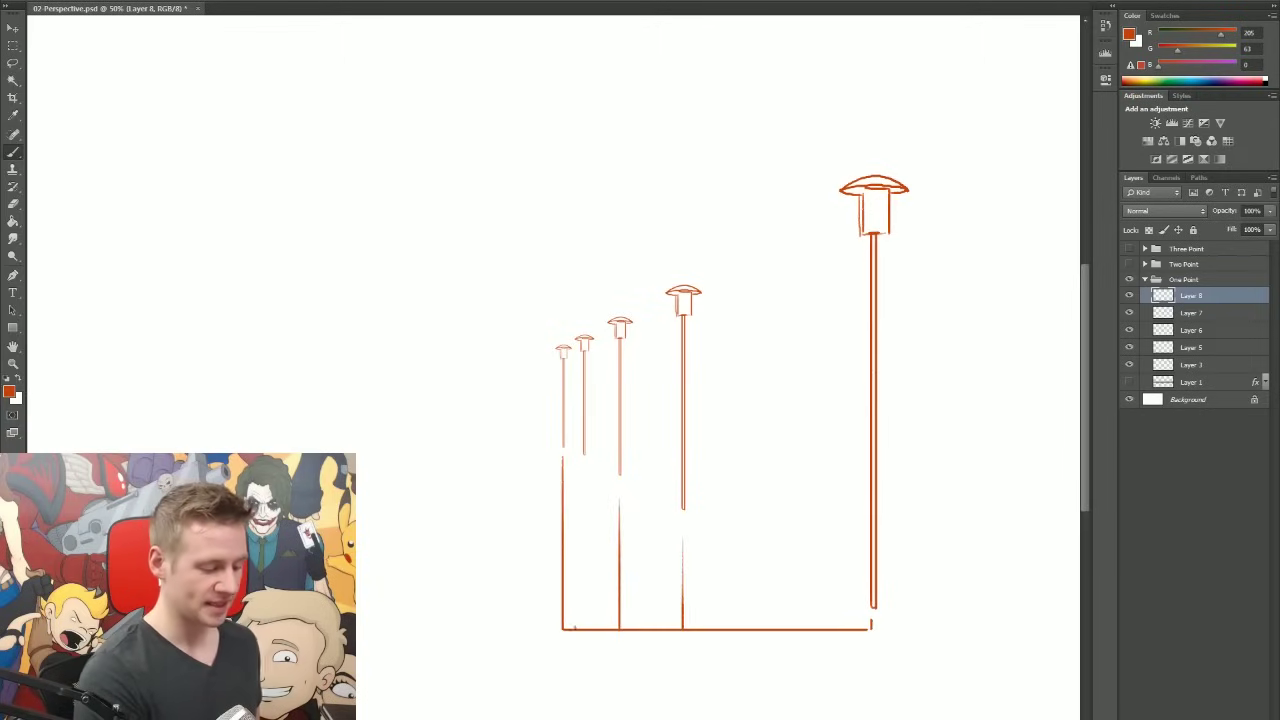
{"action": "left_click_drag", "start_coordinate": [582, 630], "coordinate": [582, 484]}
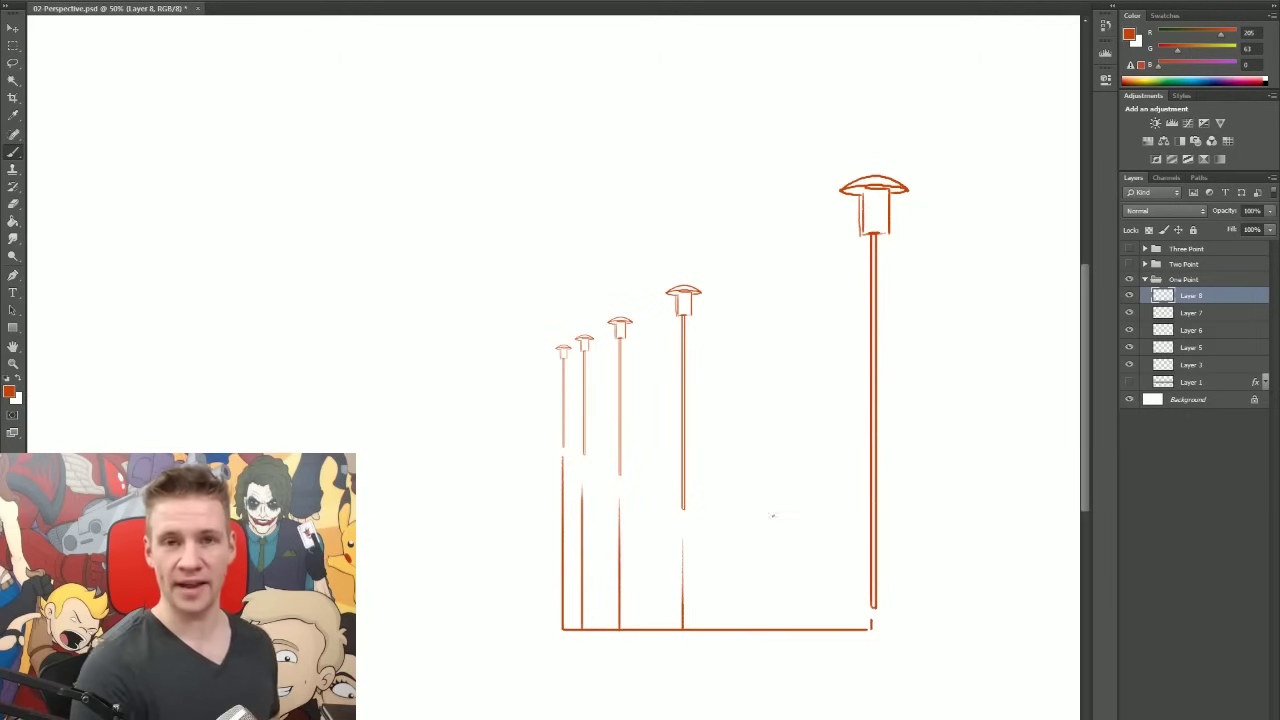
{"action": "left_click", "coordinate": [1129, 382]}
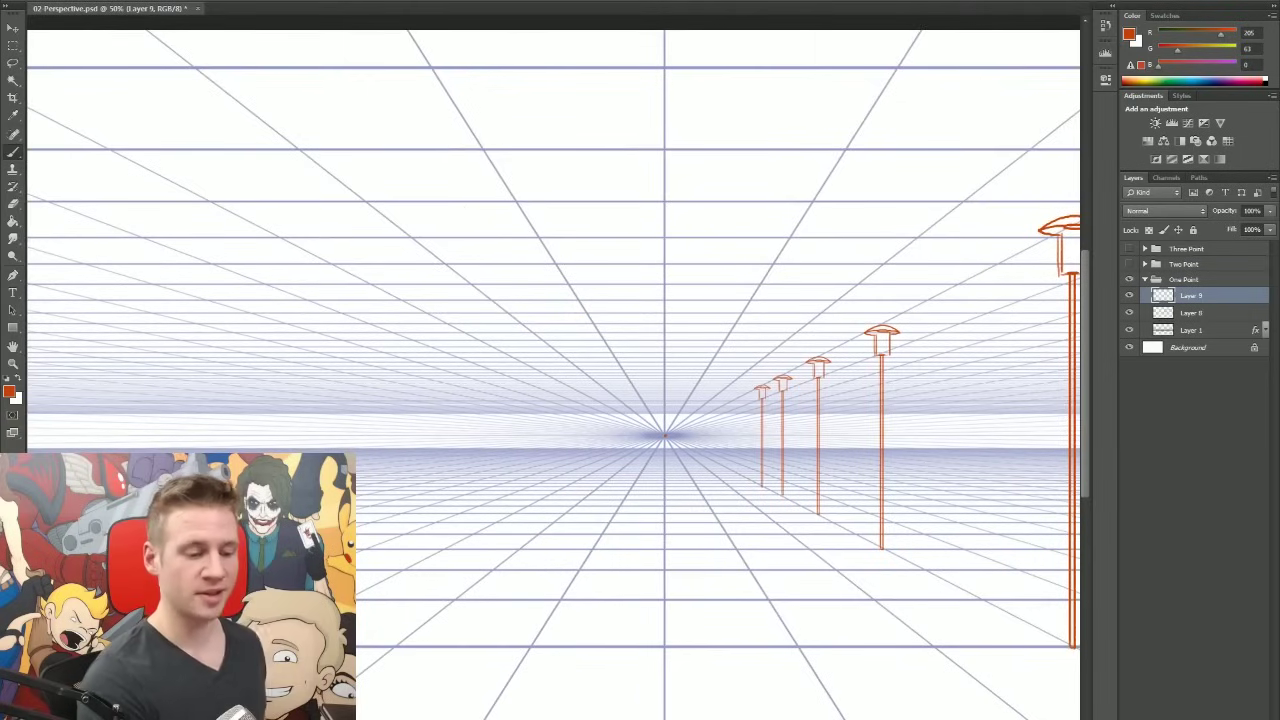
Draw a red square on the grid above the horizon and left of the vanishing point as a box's front face
{"action": "left_click_drag", "start_coordinate": [1085, 268], "coordinate": [1085, 269]}
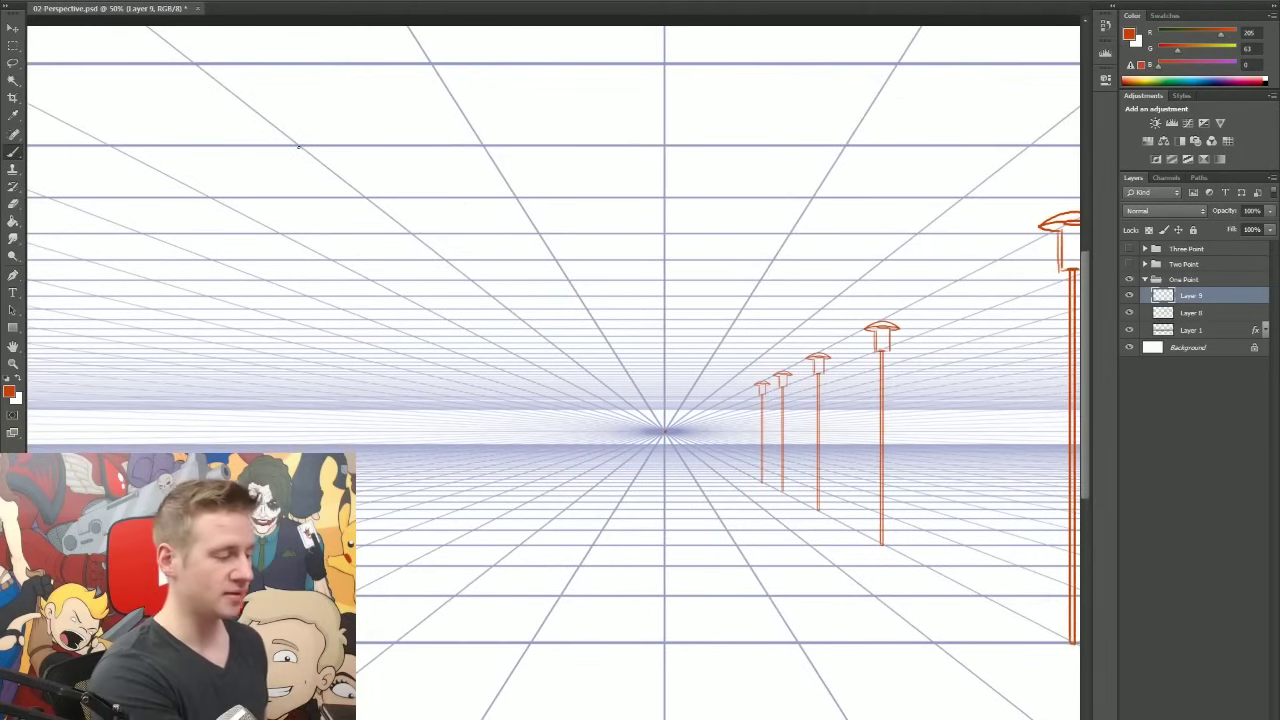
{"action": "left_click_drag", "start_coordinate": [298, 146], "coordinate": [664, 146]}
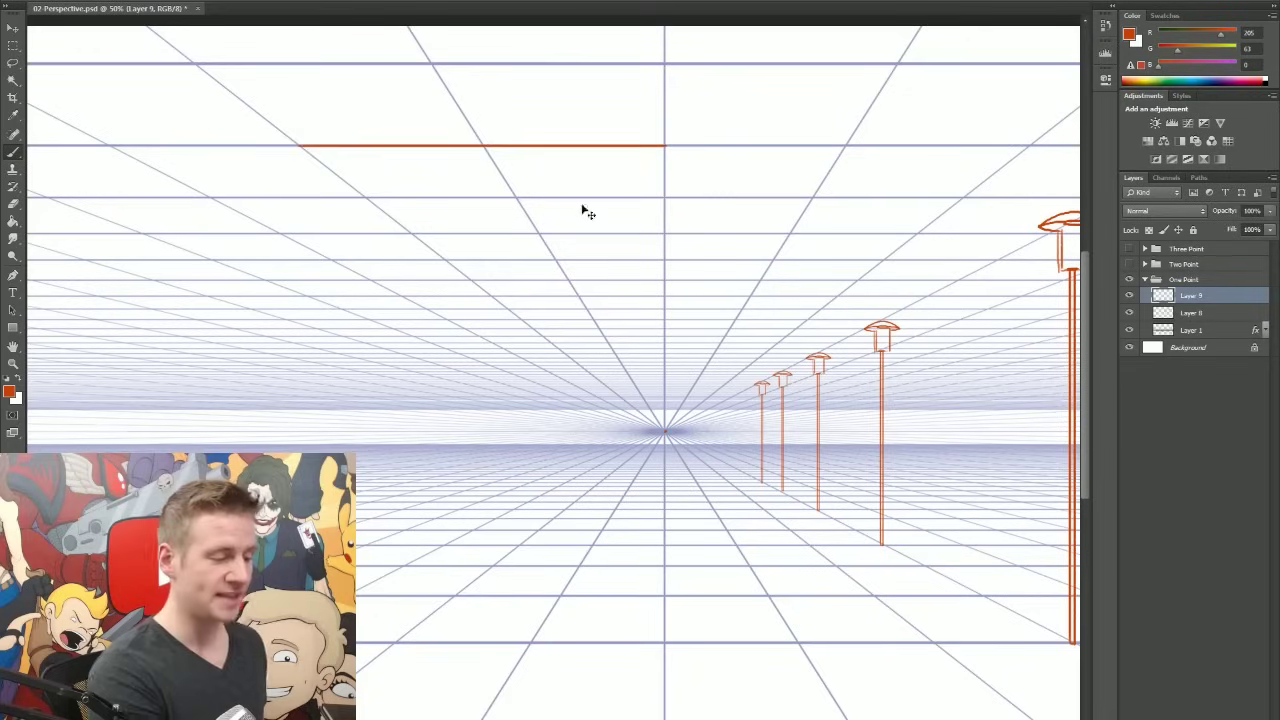
{"action": "key", "text": "ctrl+z"}
{"action": "left_click_drag", "start_coordinate": [298, 146], "coordinate": [482, 146]}
{"action": "left_click_drag", "start_coordinate": [302, 146], "coordinate": [302, 326]}
{"action": "left_click_drag", "start_coordinate": [484, 148], "coordinate": [484, 324]}
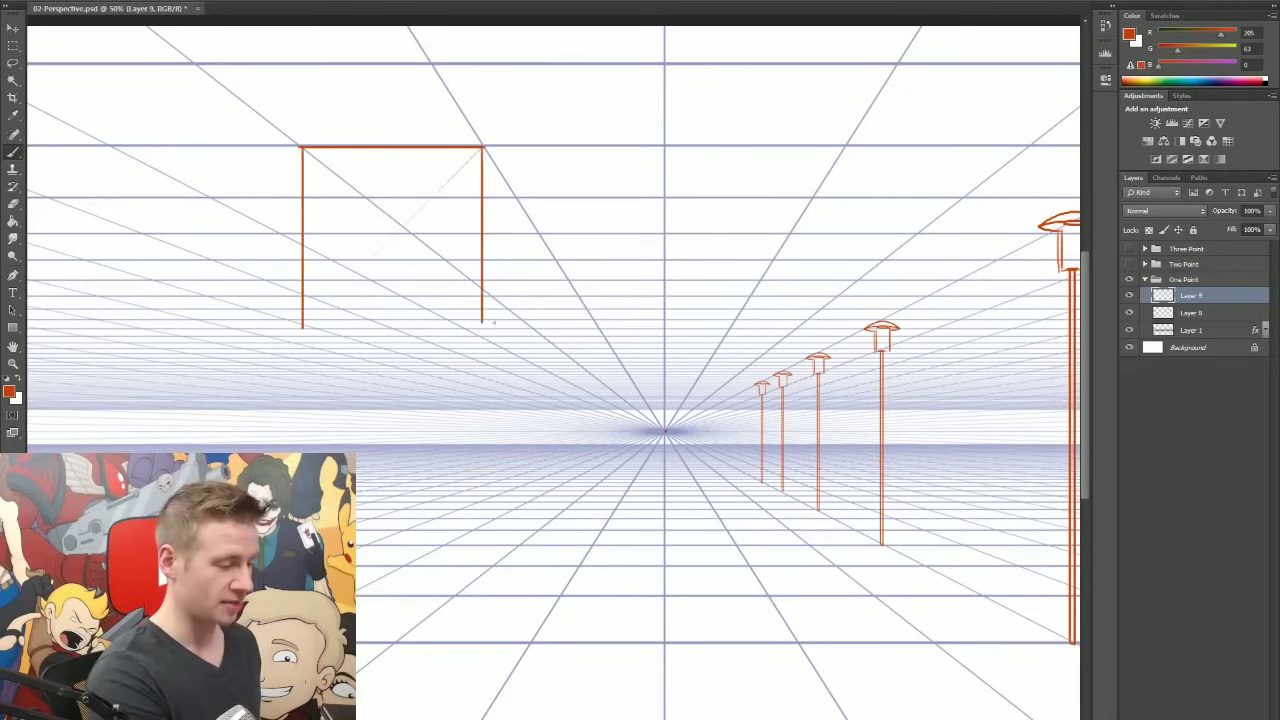
{"action": "key", "text": "ctrl+z"}
{"action": "left_click_drag", "start_coordinate": [484, 148], "coordinate": [484, 326]}
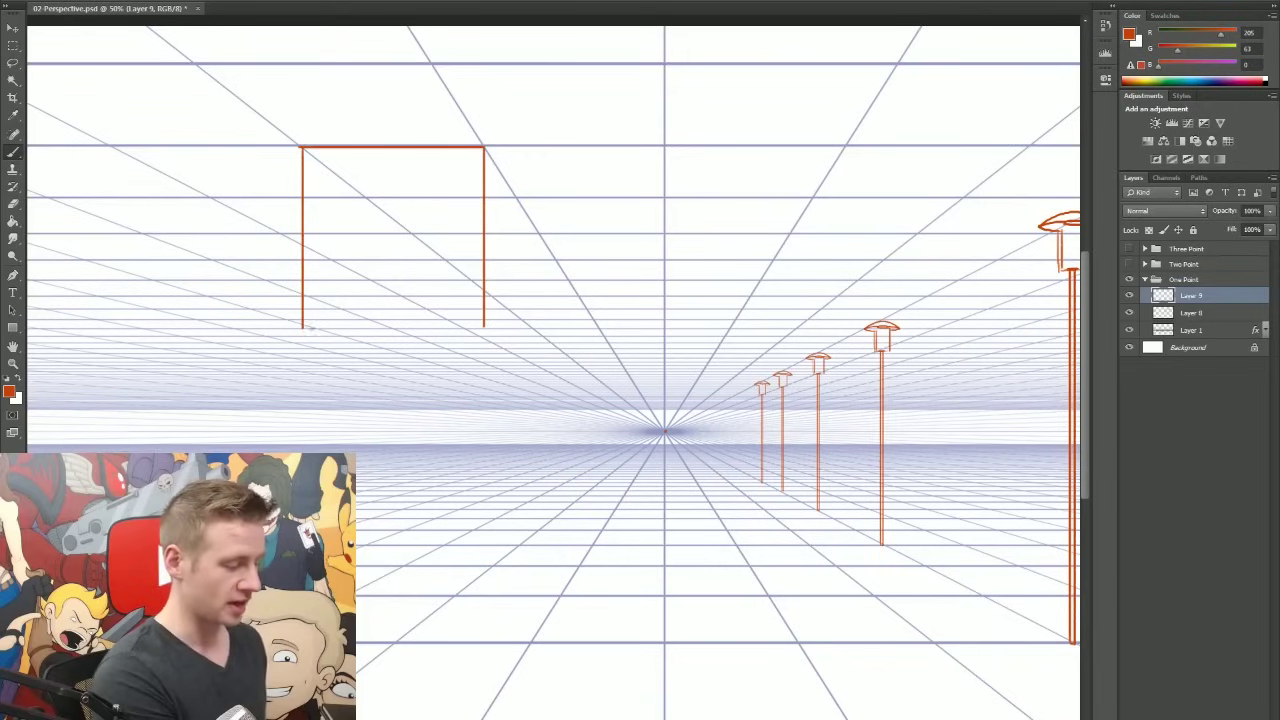
{"action": "left_click_drag", "start_coordinate": [302, 326], "coordinate": [484, 326]}
Add the box's right side face, with its upper and lower edges receding toward the vanishing point
{"action": "mouse_move", "coordinate": [484, 147]}
{"action": "left_mouse_down"}
{"action": "mouse_move", "coordinate": [540, 230]}
{"action": "mouse_move", "coordinate": [540, 345]}
{"action": "left_mouse_up"}
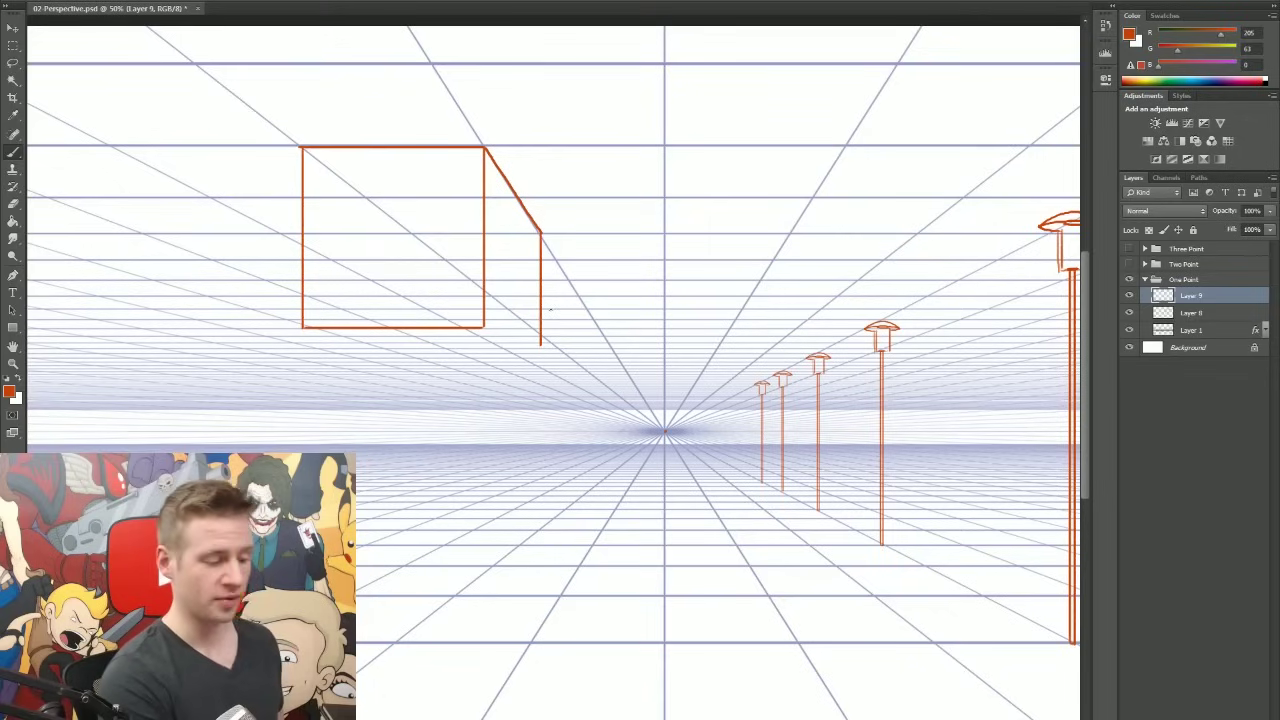
{"action": "left_click_drag", "start_coordinate": [484, 326], "coordinate": [525, 351]}
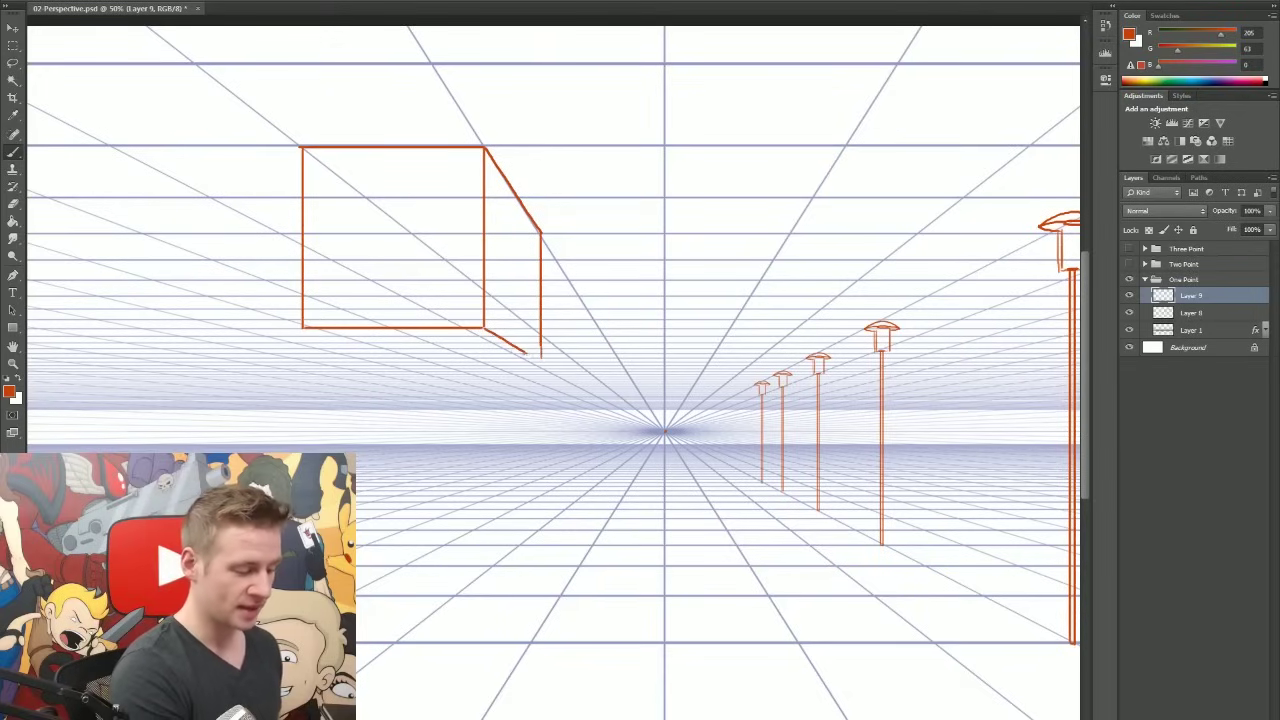
{"action": "left_click_drag", "start_coordinate": [525, 352], "coordinate": [540, 362]}
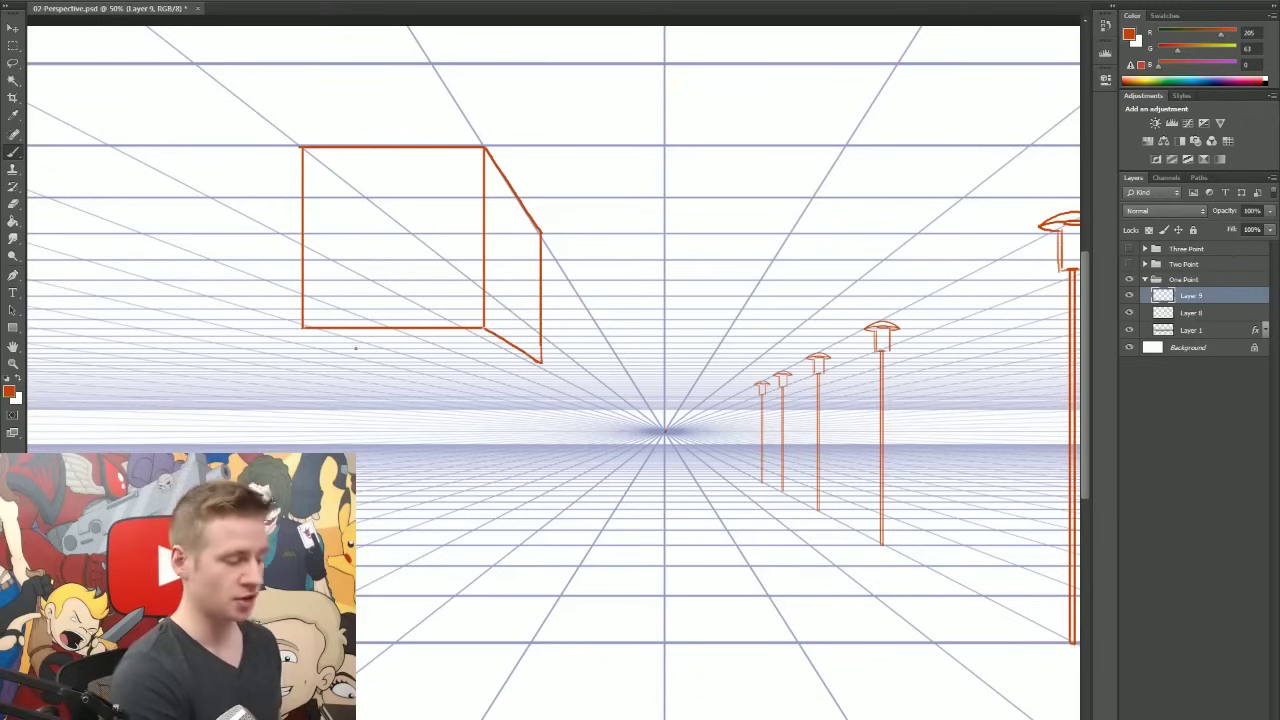
Draw the box's underside with a horizontal back edge and a receding left edge, keeping their corner clean
{"action": "left_click_drag", "start_coordinate": [540, 362], "coordinate": [414, 363]}
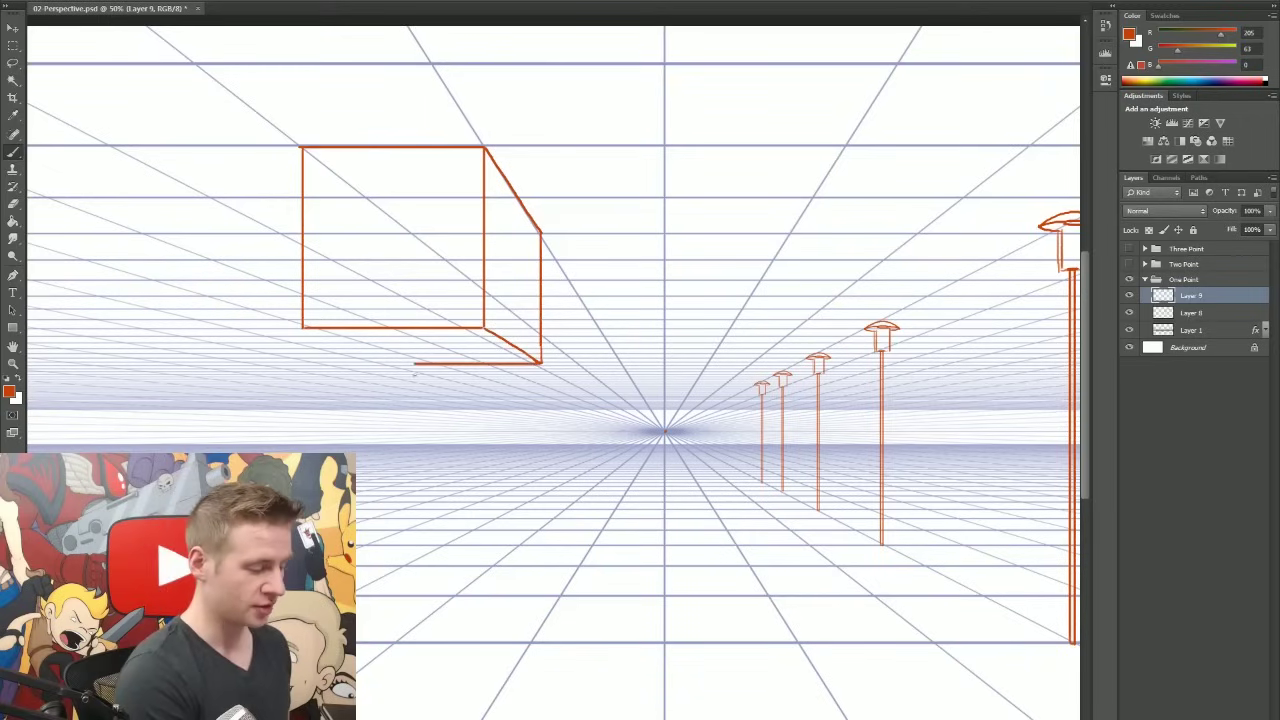
{"action": "mouse_move", "coordinate": [305, 328]}
{"action": "left_mouse_down"}
{"action": "mouse_move", "coordinate": [409, 359]}
{"action": "mouse_move", "coordinate": [379, 354]}
{"action": "mouse_move", "coordinate": [424, 363]}
{"action": "left_mouse_up"}
{"action": "key", "text": "ctrl+z"}
{"action": "key", "text": "e"}
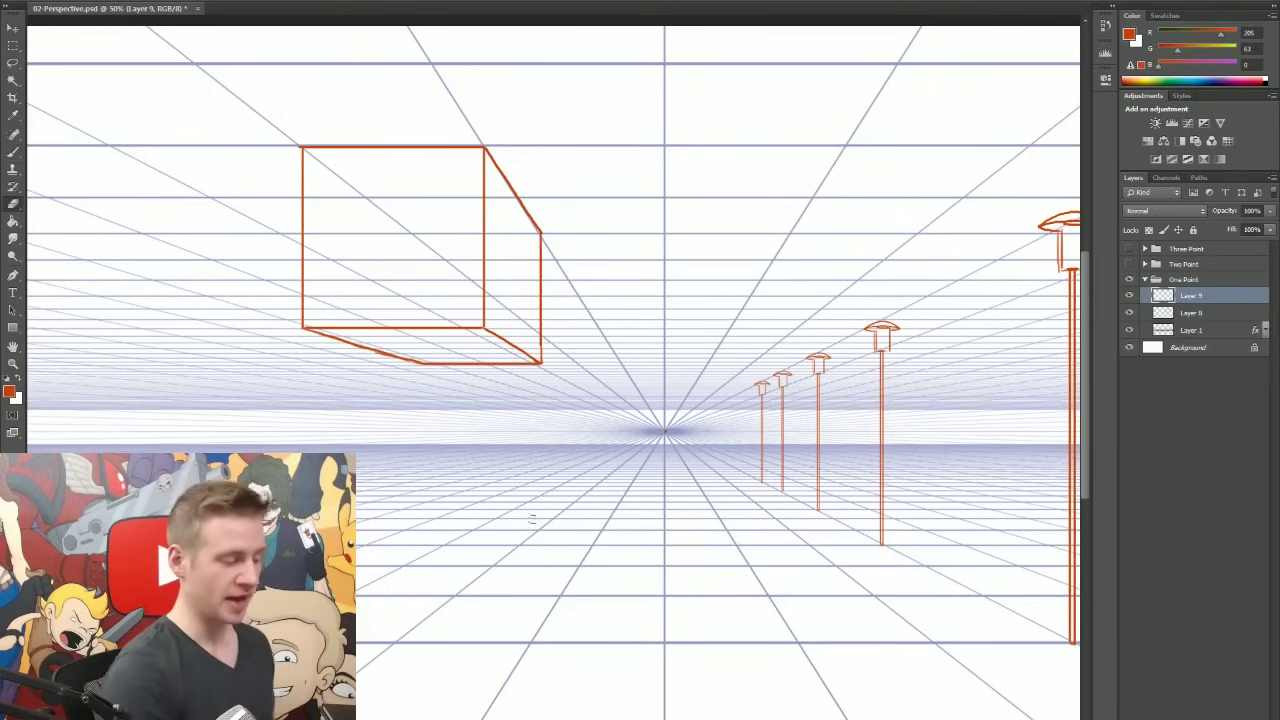
Draw two road edges on the ground, diverging from near the vanishing point to the canvas's lower edge beside the lamps
{"action": "key", "text": "b"}
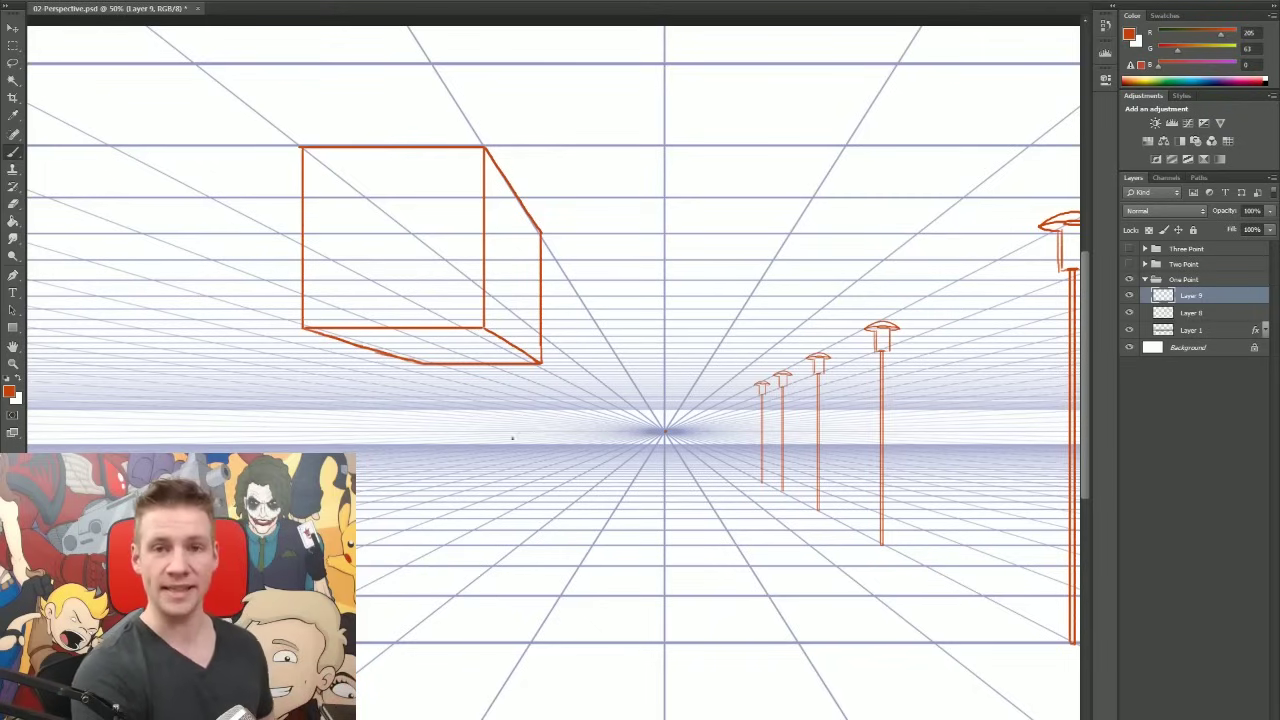
{"action": "left_click_drag", "start_coordinate": [684, 449], "coordinate": [720, 471]}
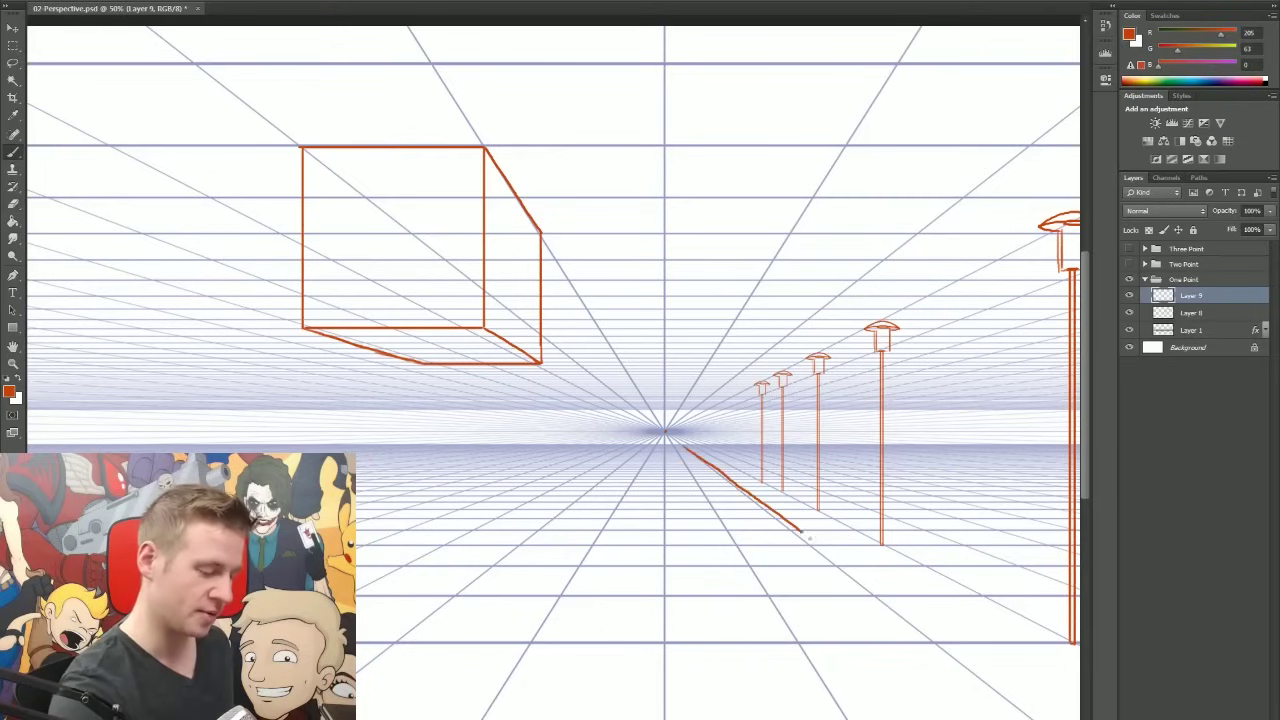
{"action": "left_click_drag", "start_coordinate": [808, 537], "coordinate": [1050, 718]}
{"action": "left_click_drag", "start_coordinate": [668, 440], "coordinate": [830, 718]}
{"action": "key", "text": "ctrl+z"}
{"action": "left_click_drag", "start_coordinate": [668, 440], "coordinate": [795, 718]}
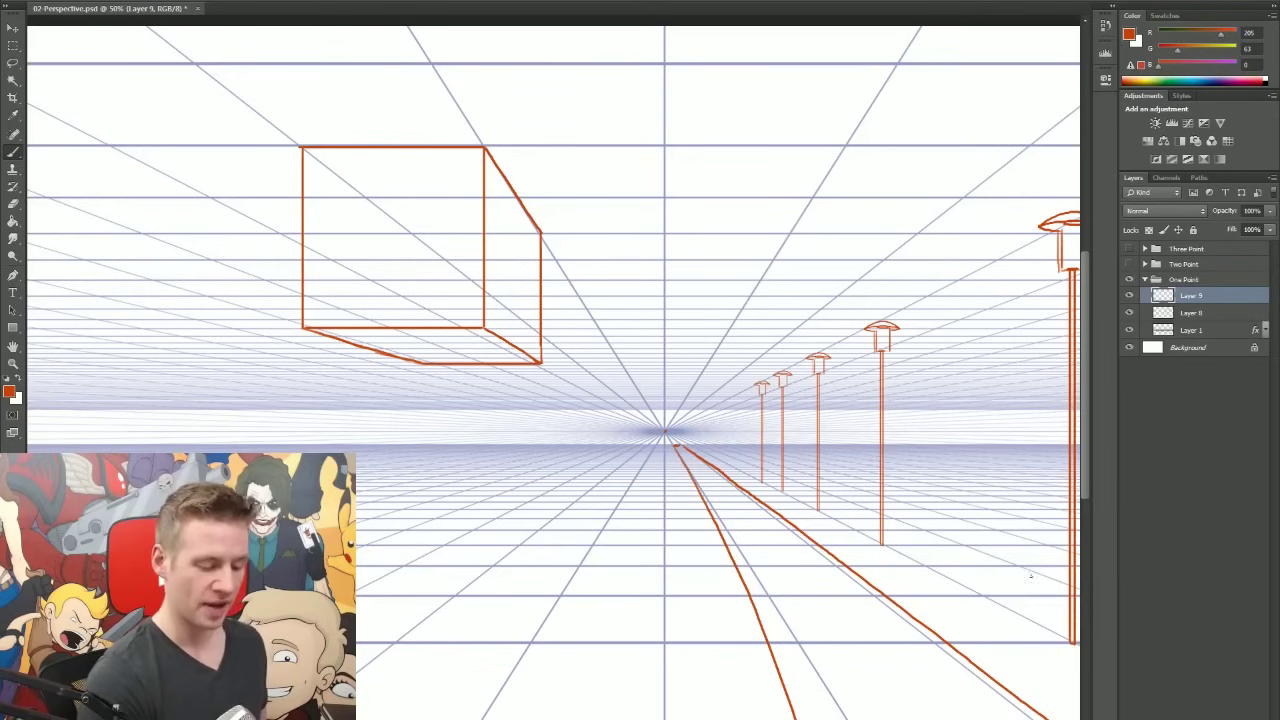
Double the road's curved centre stripe and draw the road's left edge receding from near the vanishing point
{"action": "left_click_drag", "start_coordinate": [1086, 497], "coordinate": [1086, 513]}
{"action": "left_click_drag", "start_coordinate": [674, 405], "coordinate": [790, 718]}
{"action": "left_click_drag", "start_coordinate": [657, 401], "coordinate": [356, 630]}
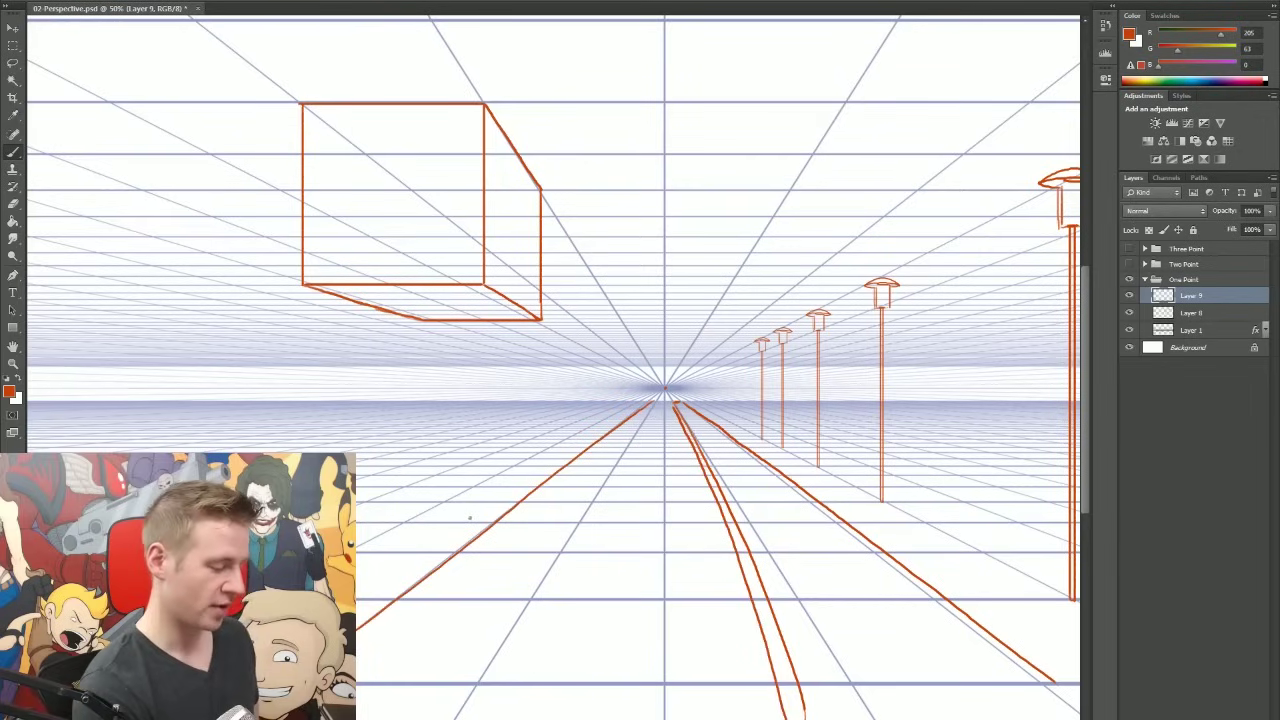
Draw a bench's L-shaped end profile beside the road's left edge, with a lower edge receding toward the vanishing point
{"action": "left_click_drag", "start_coordinate": [566, 451], "coordinate": [475, 515]}
{"action": "left_click", "coordinate": [410, 515], "text": "shift"}
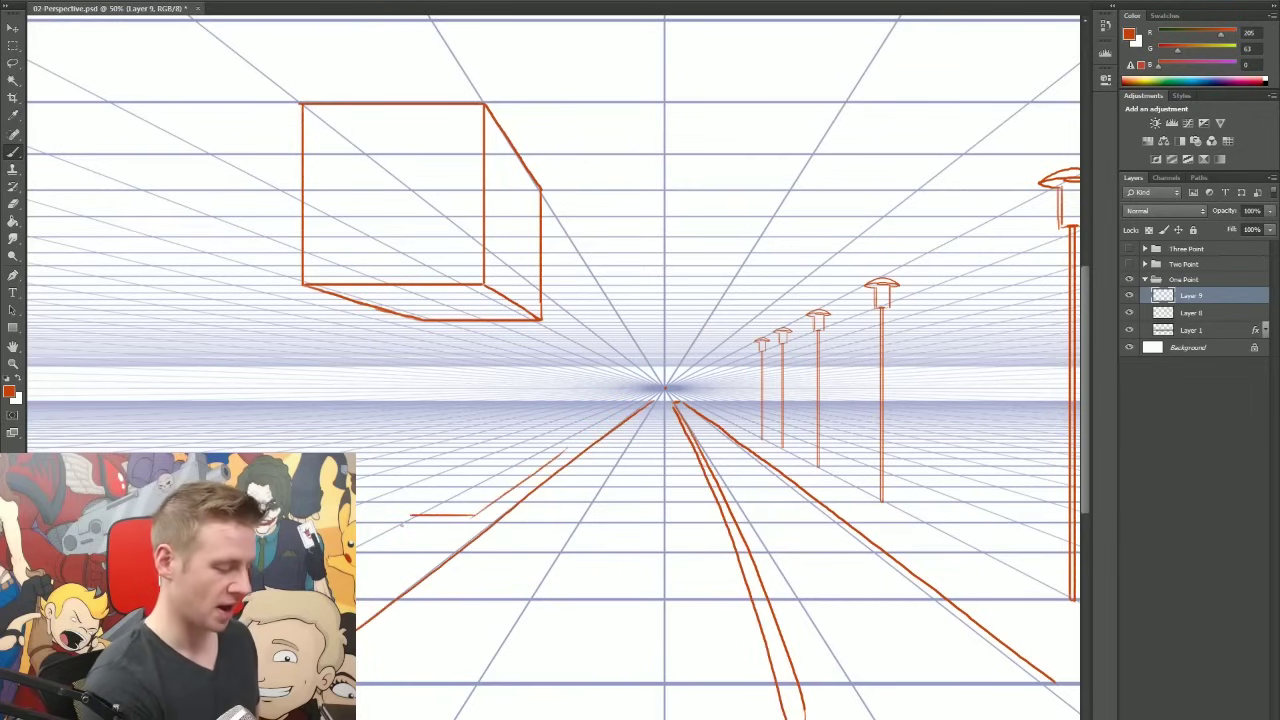
{"action": "left_click", "coordinate": [410, 411], "text": "shift"}
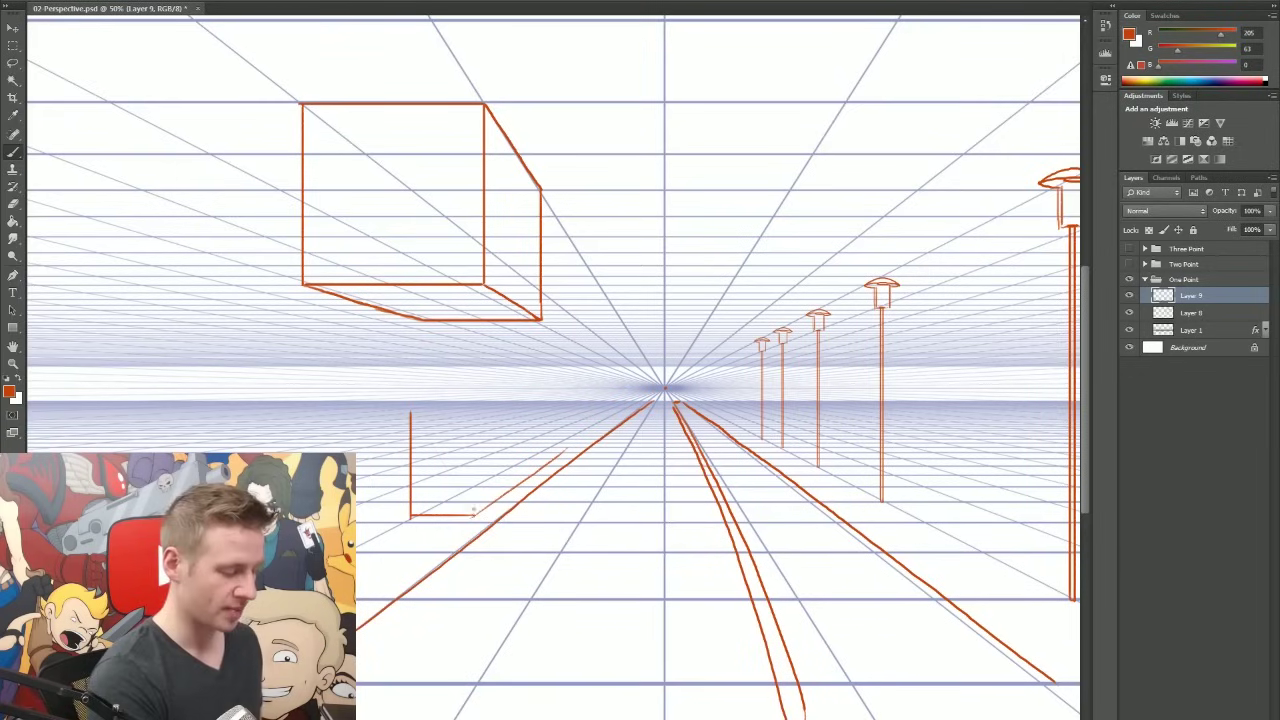
{"action": "mouse_move", "coordinate": [474, 515]}
{"action": "left_mouse_down"}
{"action": "mouse_move", "coordinate": [472, 460]}
{"action": "mouse_move", "coordinate": [474, 475]}
{"action": "mouse_move", "coordinate": [431, 472]}
{"action": "mouse_move", "coordinate": [434, 410]}
{"action": "left_mouse_up"}
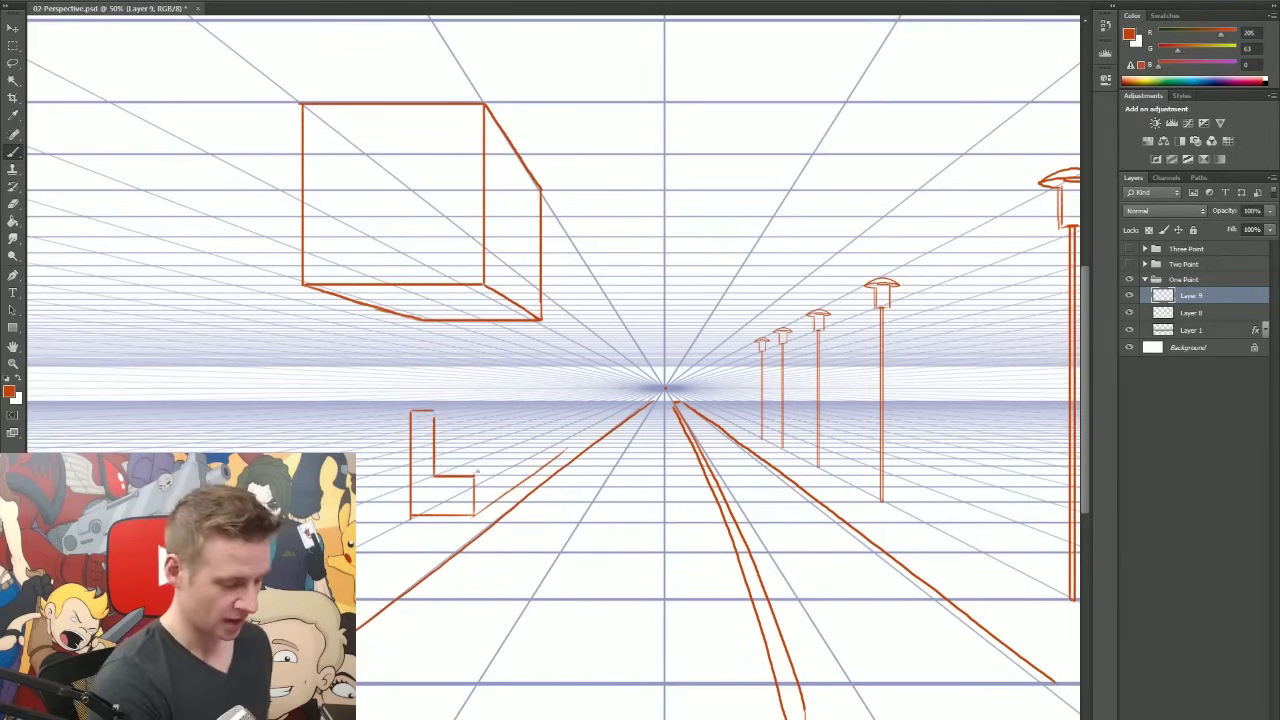
Draw the bench seat's front and rear edges receding toward the vanishing point and close the seat's far end
{"action": "left_click_drag", "start_coordinate": [474, 476], "coordinate": [562, 425]}
{"action": "key", "text": "ctrl+z"}
{"action": "mouse_move", "coordinate": [474, 476]}
{"action": "left_mouse_down"}
{"action": "mouse_move", "coordinate": [584, 420]}
{"action": "mouse_move", "coordinate": [566, 452]}
{"action": "mouse_move", "coordinate": [570, 427]}
{"action": "left_mouse_up"}
{"action": "key", "text": "e"}
{"action": "key", "text": "b"}
{"action": "left_click_drag", "start_coordinate": [434, 473], "coordinate": [539, 432]}
{"action": "left_click_drag", "start_coordinate": [539, 432], "coordinate": [566, 429]}
Draw the top edge of the bench's backrest, receding to its far end
{"action": "left_click_drag", "start_coordinate": [434, 411], "coordinate": [526, 408]}
{"action": "key", "text": "ctrl+z"}
{"action": "left_click_drag", "start_coordinate": [412, 408], "coordinate": [548, 404]}
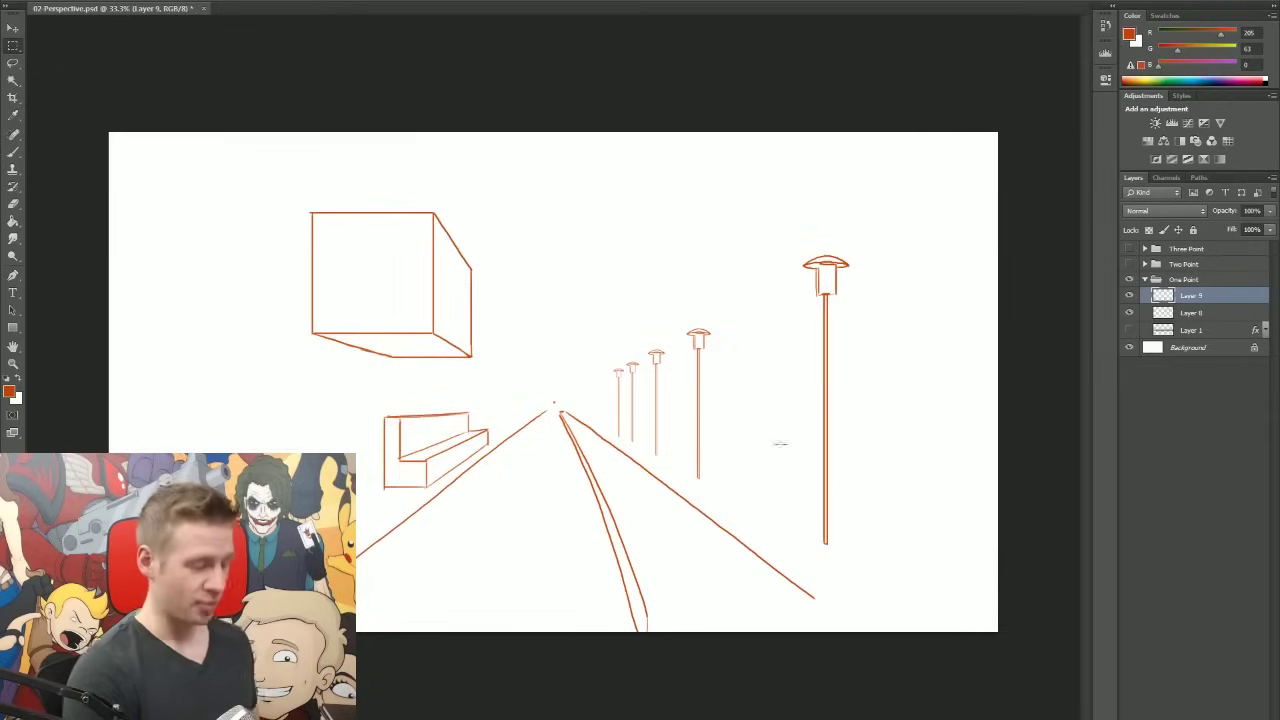
{"action": "key", "text": "l"}
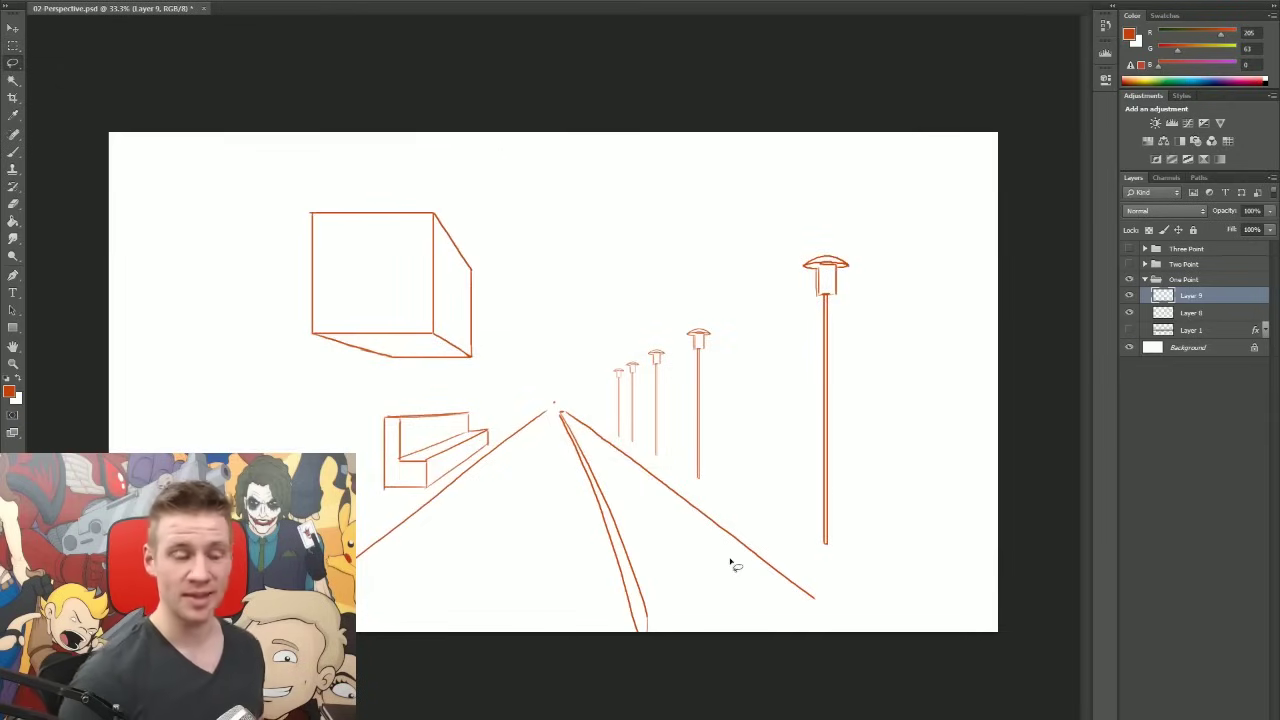
{"action": "key", "text": "m"}
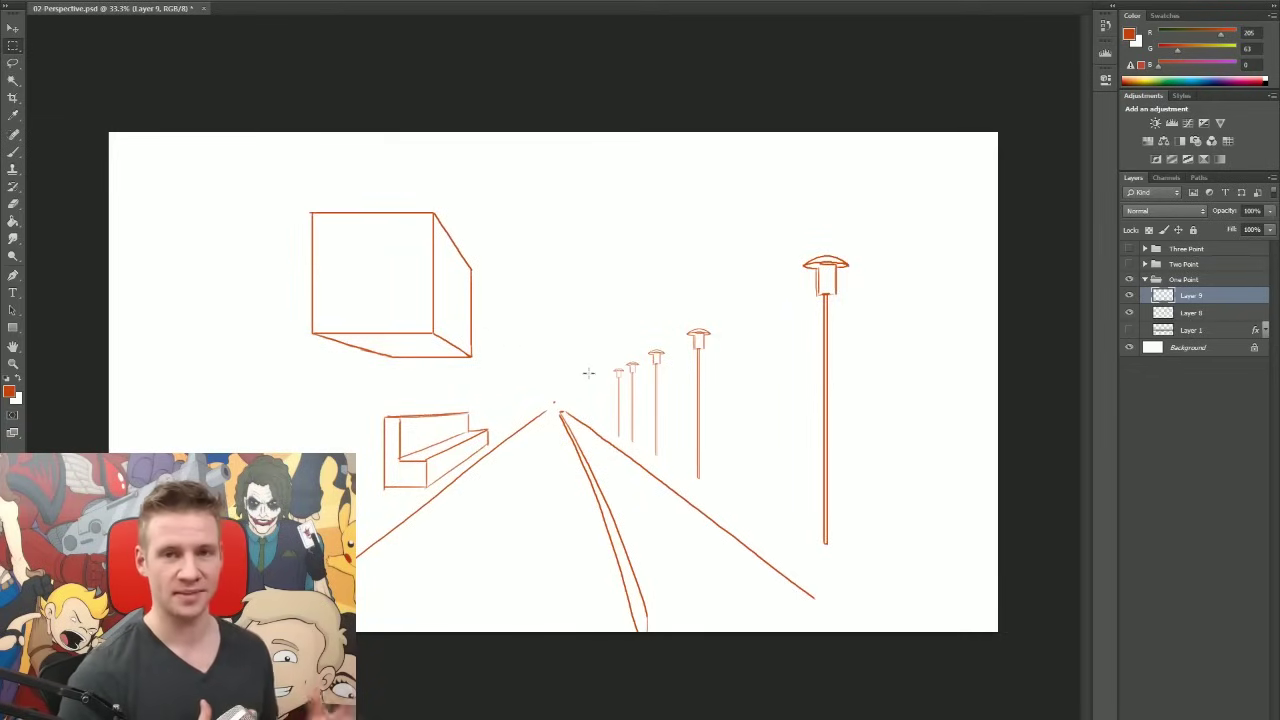
Show the Layer 1 grid, try a horizon line through the vanishing point, and hide the grid and undo the line
{"action": "left_click", "coordinate": [1129, 330]}
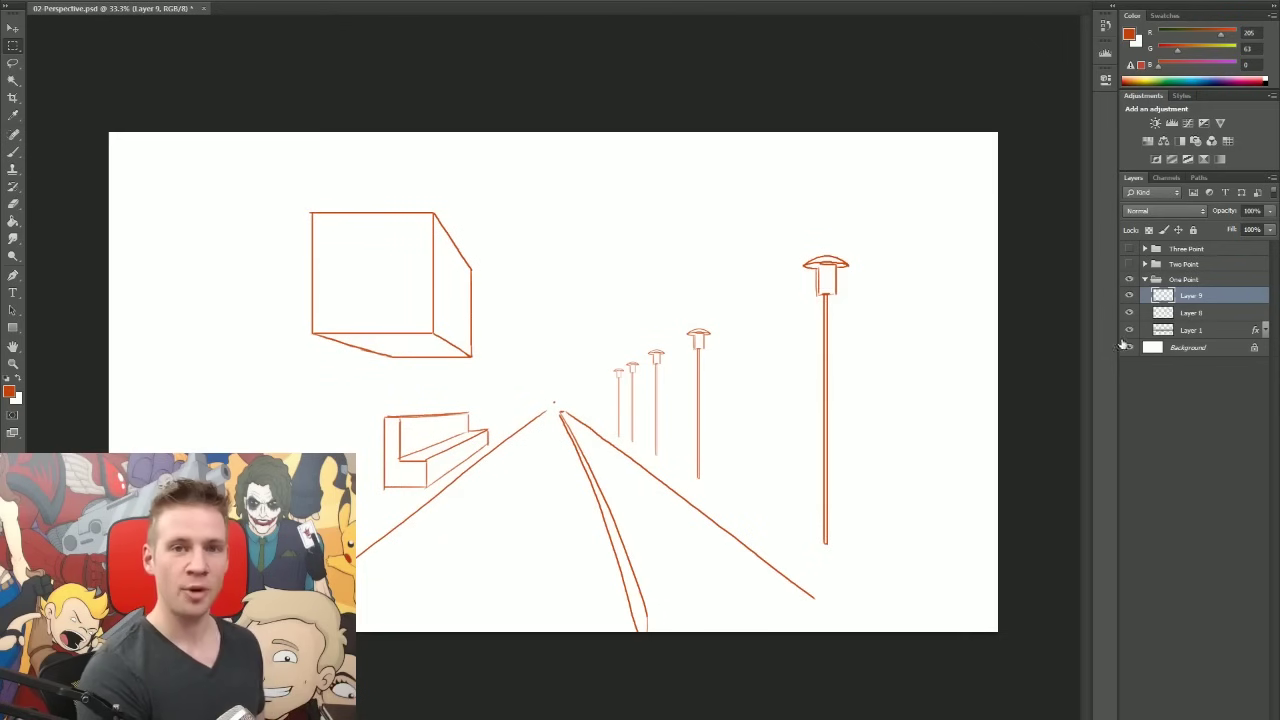
{"action": "key", "text": "b"}
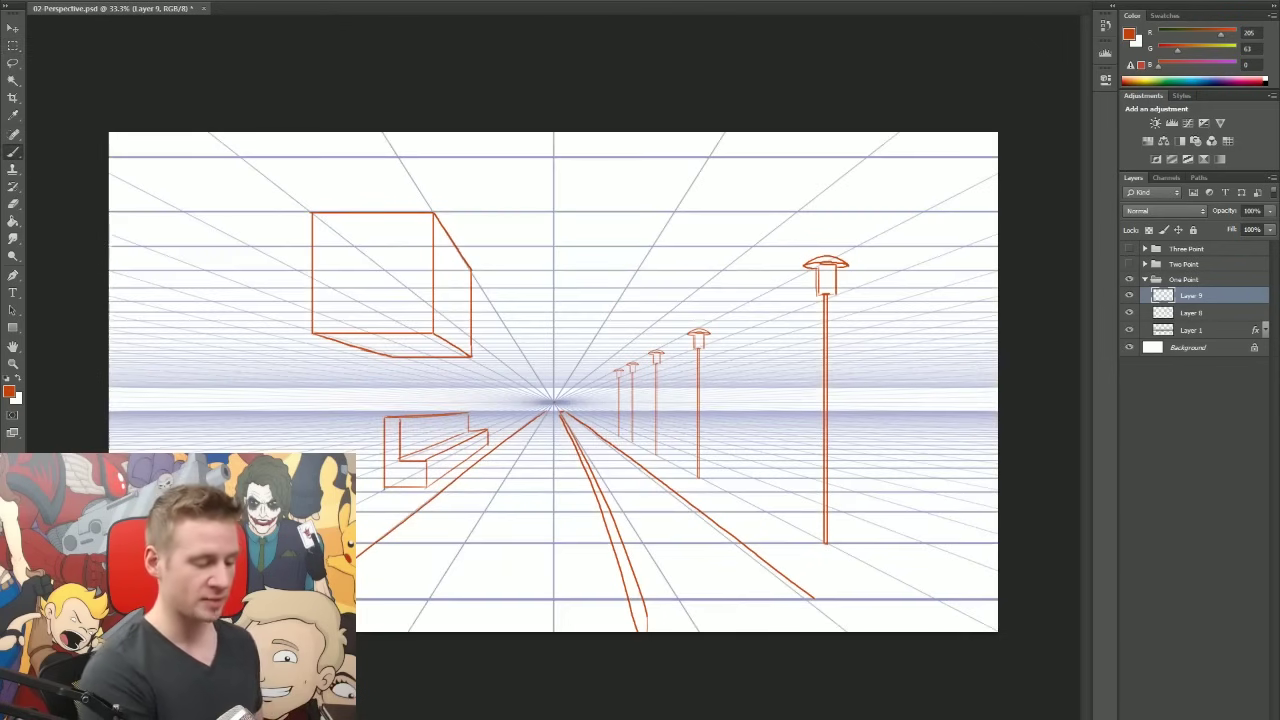
{"action": "mouse_move", "coordinate": [548, 402]}
{"action": "left_mouse_down"}
{"action": "mouse_move", "coordinate": [112, 402]}
{"action": "mouse_move", "coordinate": [998, 402]}
{"action": "left_mouse_up"}
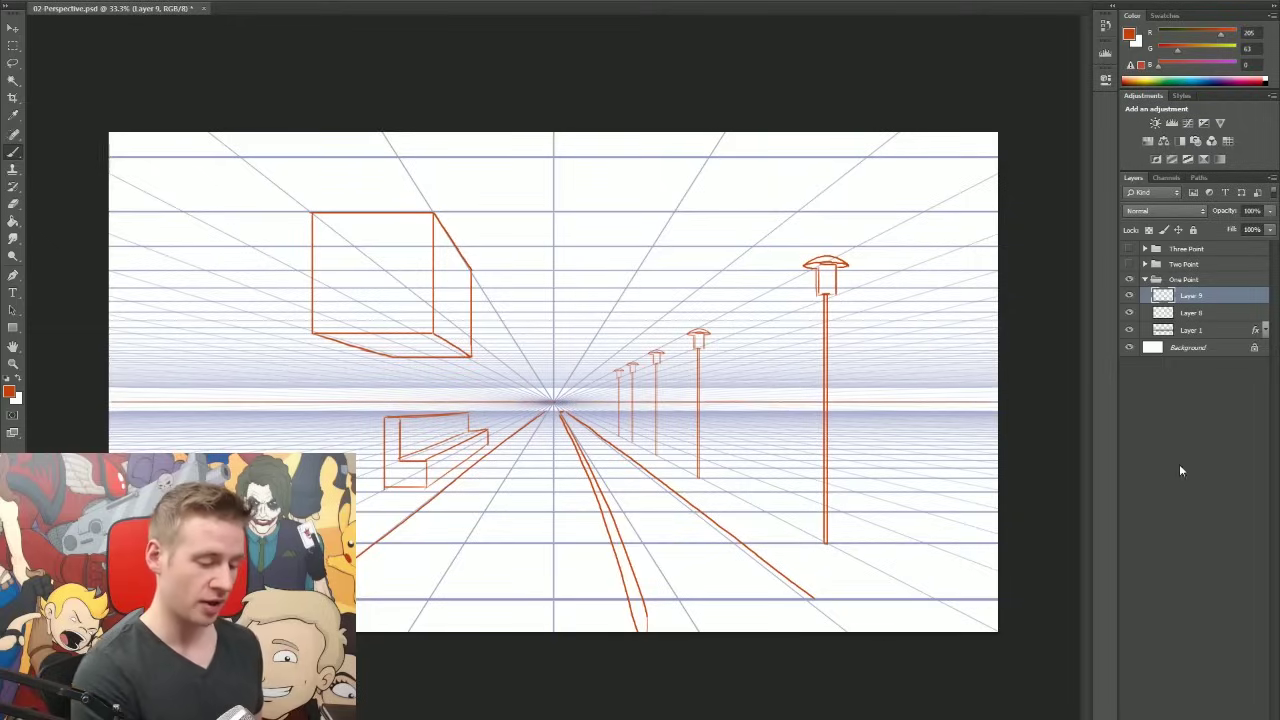
{"action": "left_click", "coordinate": [1129, 330]}
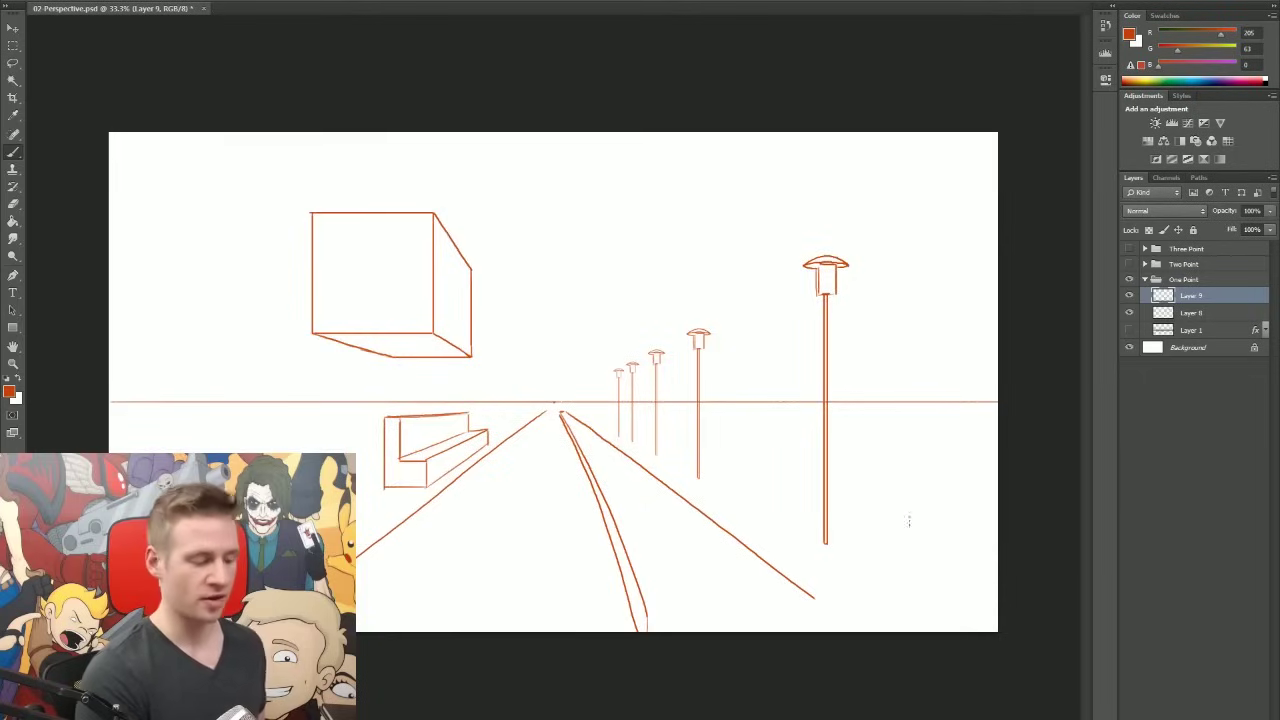
{"action": "key", "text": "ctrl+z"}
Try a horizon line above the vanishing point, crossing behind the box, and undo it
{"action": "left_click_drag", "start_coordinate": [156, 321], "coordinate": [318, 322]}
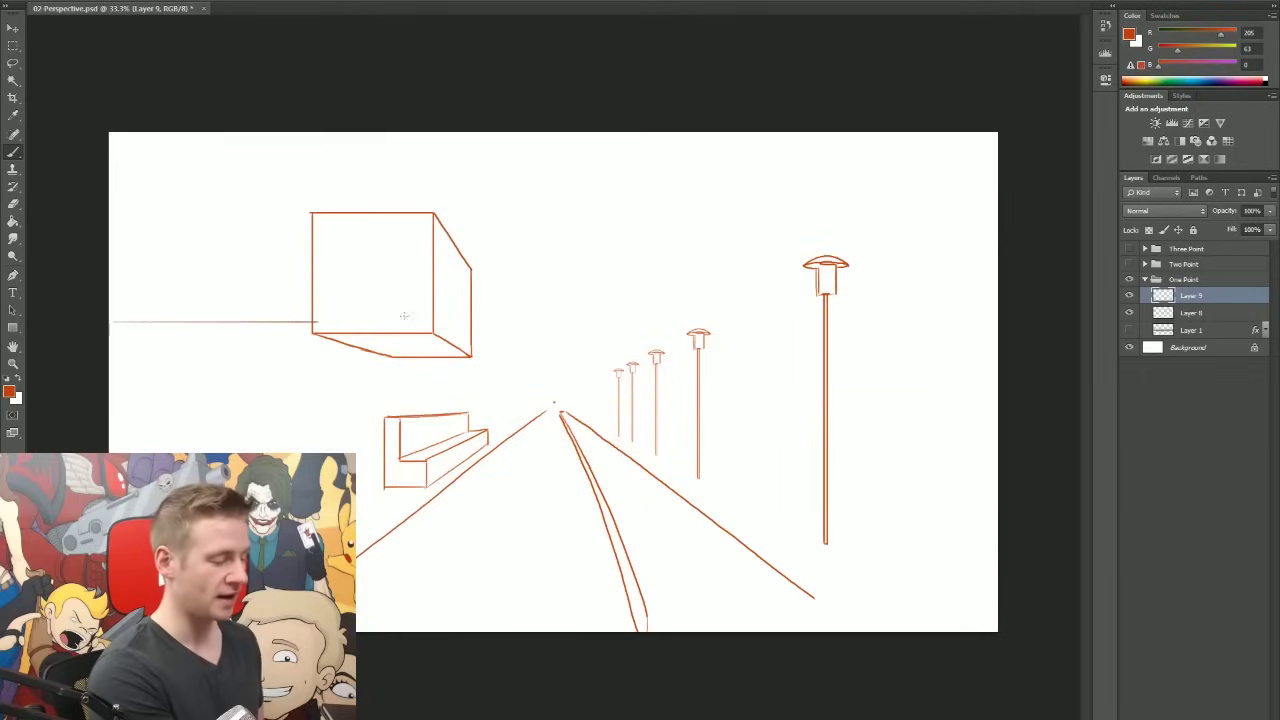
{"action": "left_click_drag", "start_coordinate": [446, 322], "coordinate": [998, 322]}
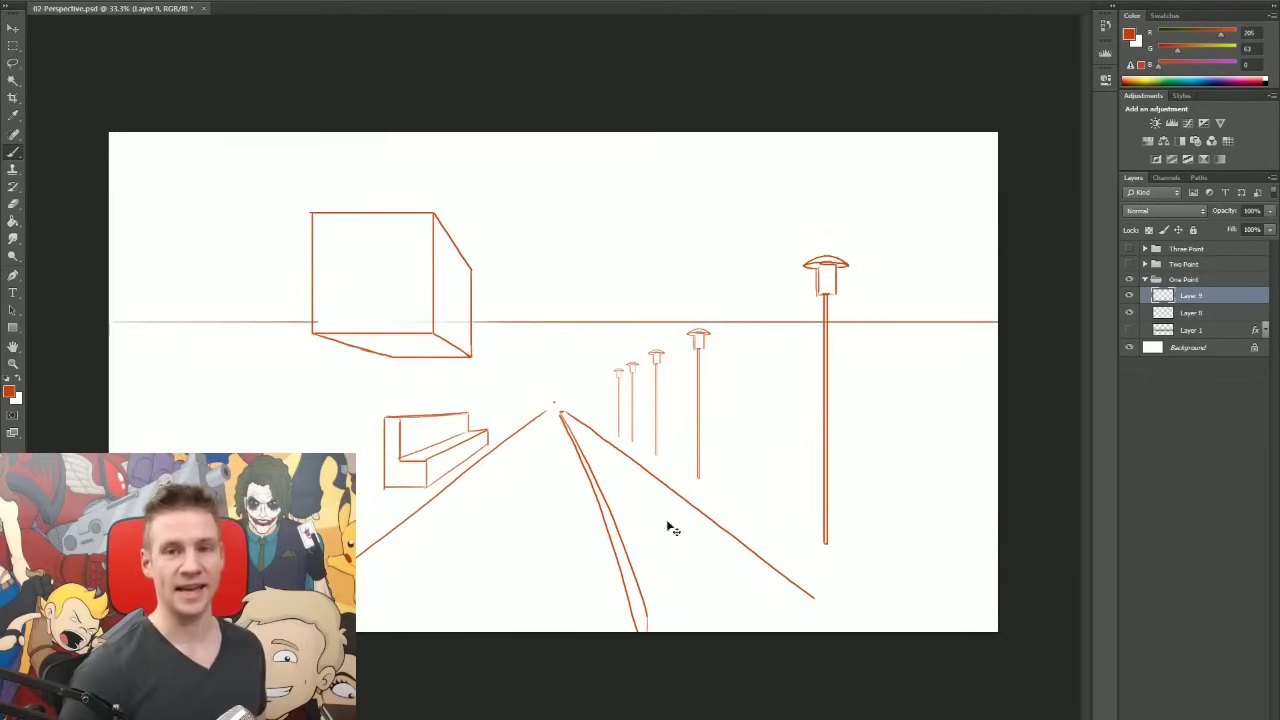
{"action": "key", "text": "ctrl+z"}
Draw a straight horizon line across the full canvas at the height of the vanishing point
{"action": "left_click_drag", "start_coordinate": [554, 402], "coordinate": [129, 402]}
{"action": "left_click_drag", "start_coordinate": [556, 402], "coordinate": [998, 402]}
{"action": "left_click_drag", "start_coordinate": [278, 402], "coordinate": [109, 402]}
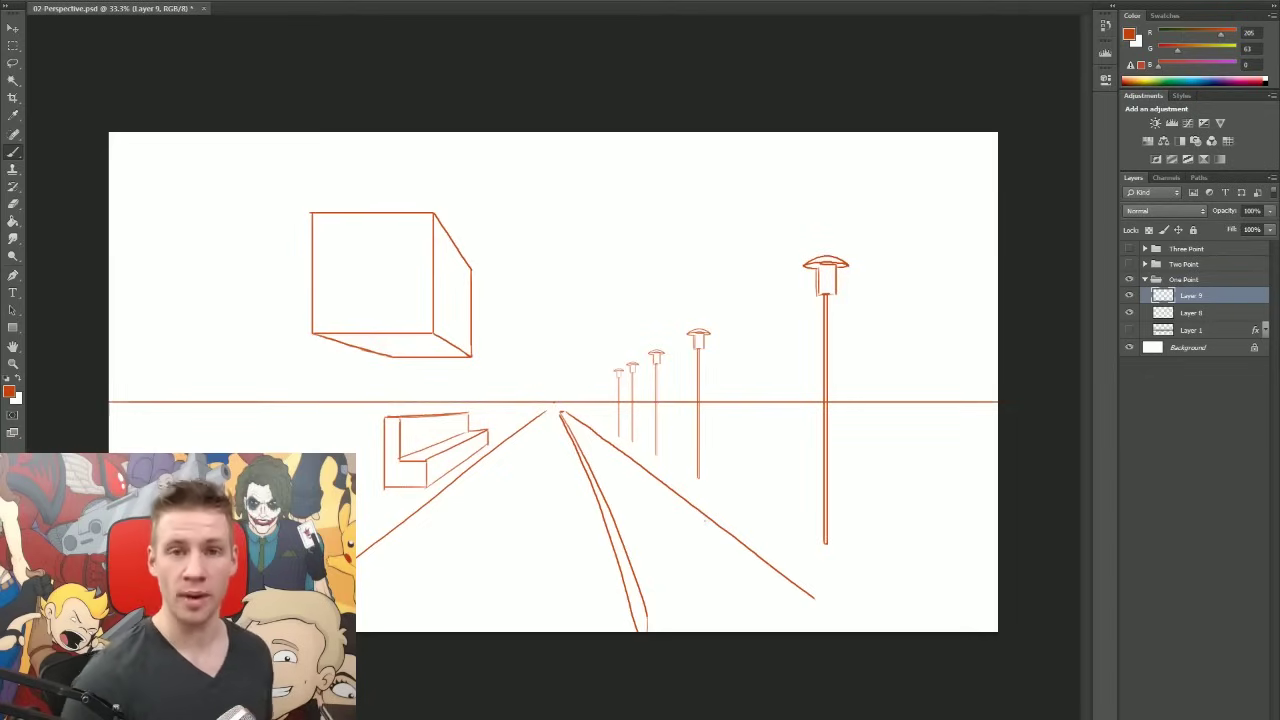
Collapse and hide the One Point group and show the Two Point group
{"action": "key", "text": "alt+bracketright"}
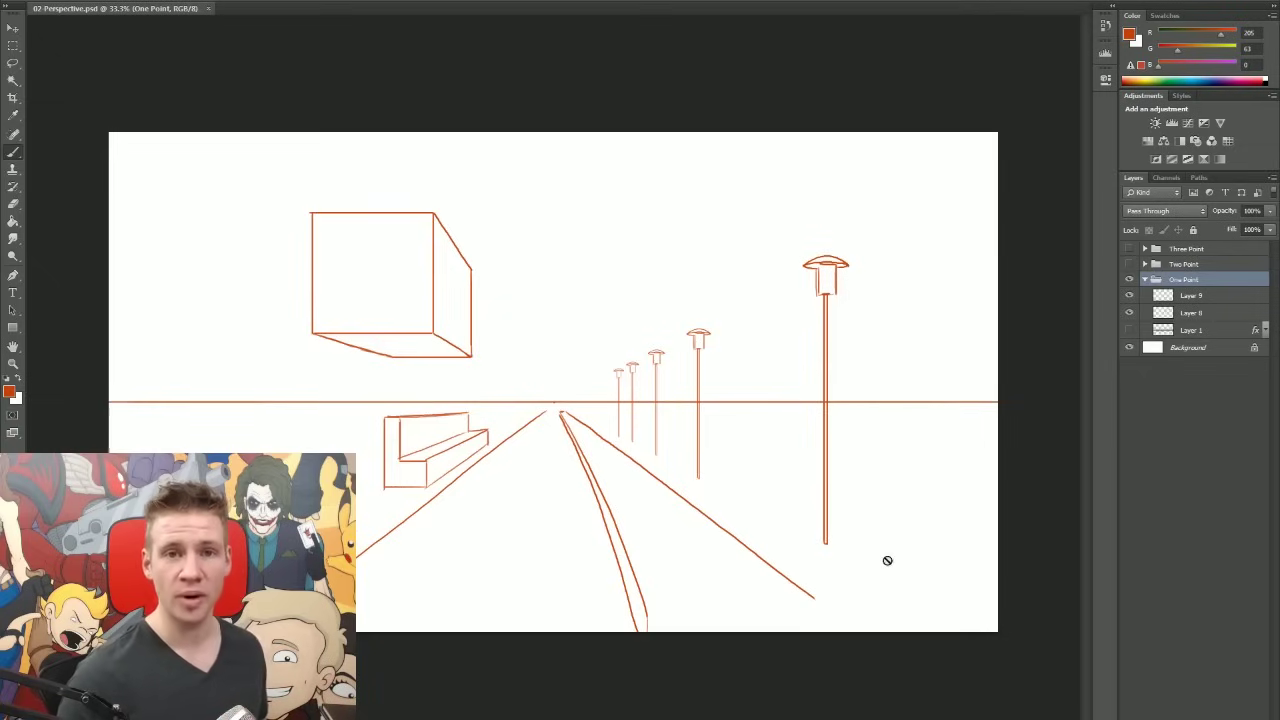
{"action": "left_click", "coordinate": [1145, 279]}
{"action": "left_click", "coordinate": [1129, 279]}
{"action": "left_click", "coordinate": [1129, 264]}
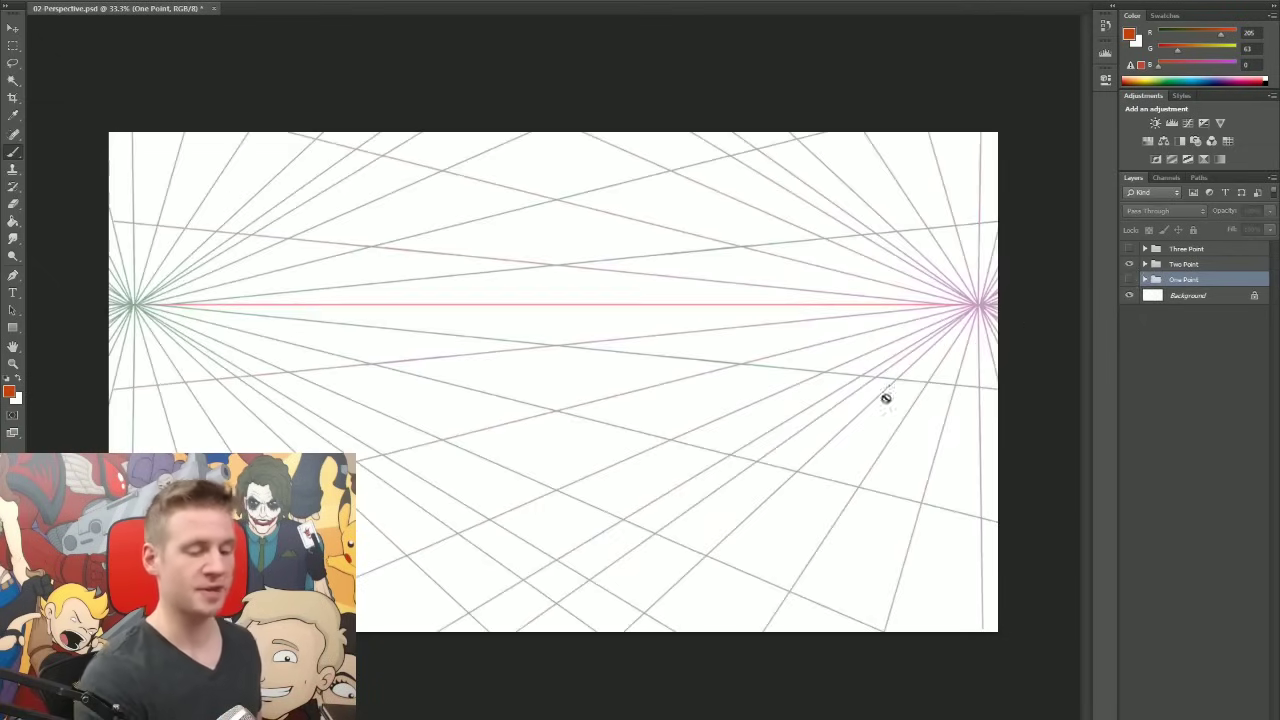
Select Layer 4 inside the Two Point group and draw a bold red horizon line through both vanishing points
{"action": "left_click", "coordinate": [1145, 263]}
{"action": "left_click", "coordinate": [1175, 283]}
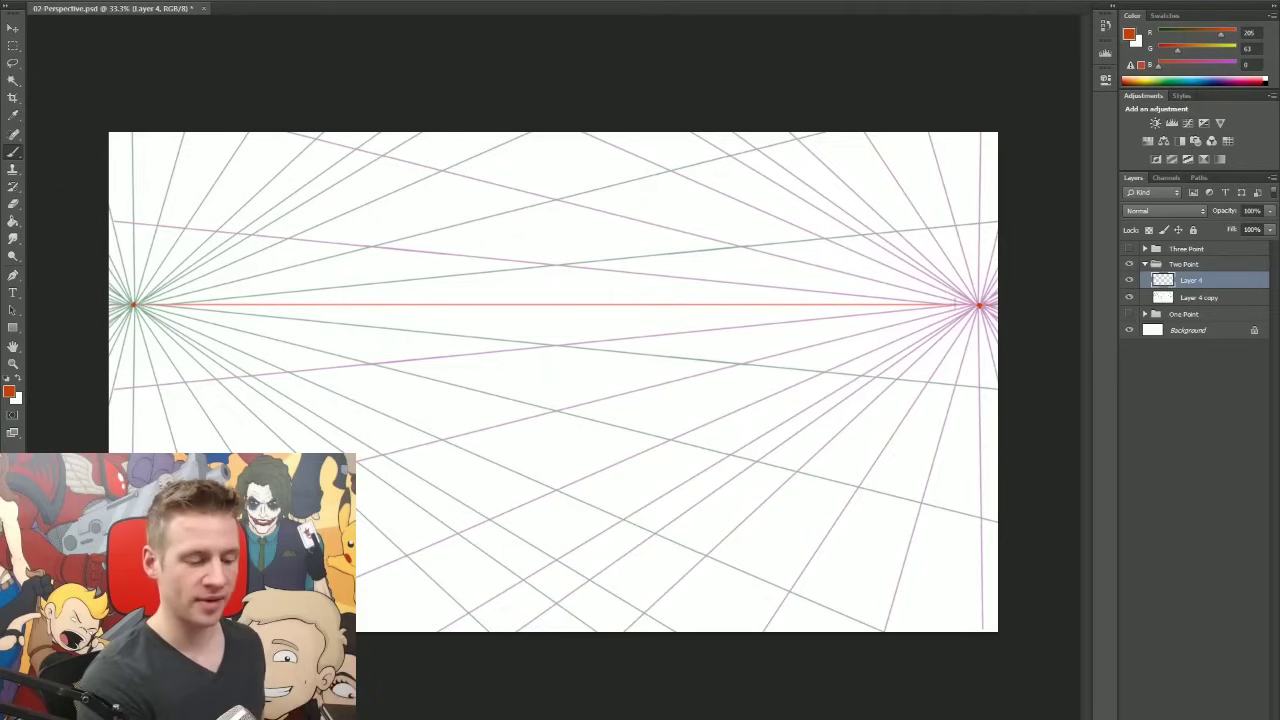
{"action": "left_click_drag", "start_coordinate": [955, 304], "coordinate": [108, 312]}
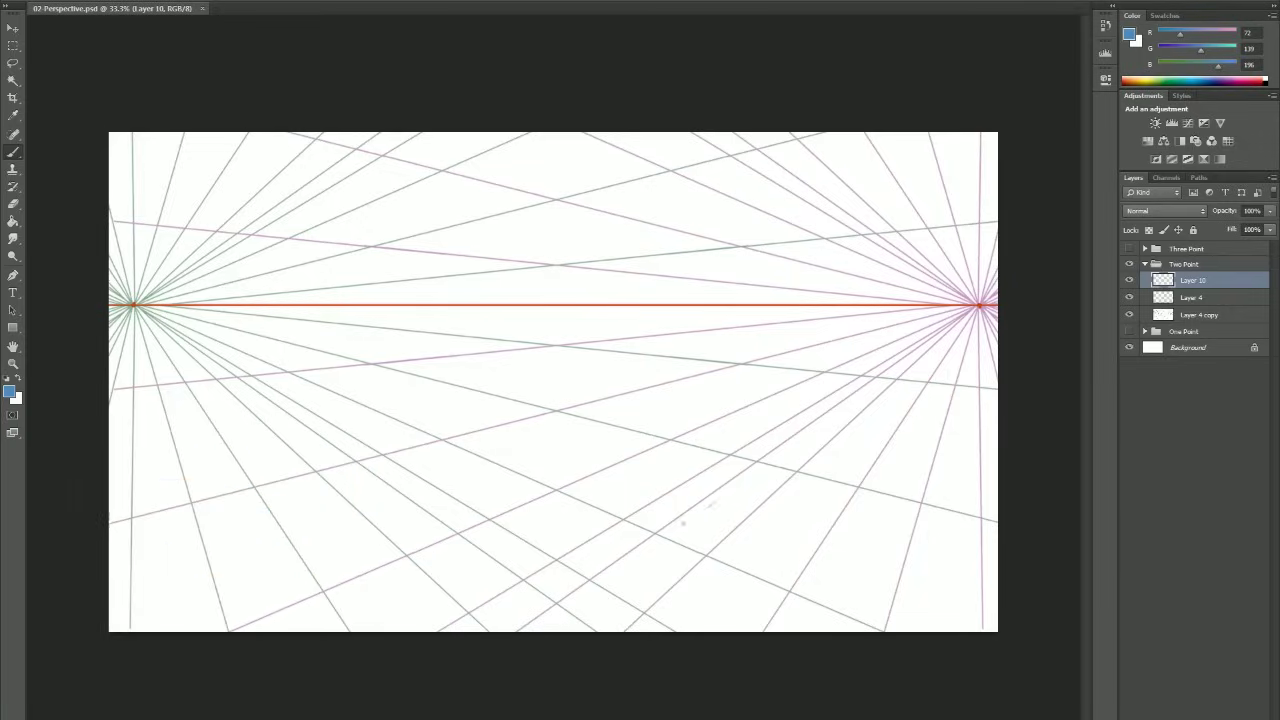
Sketch blue ground edges meeting at a low front corner, with a vertical edge rising from the left end to the horizon
{"action": "left_click_drag", "start_coordinate": [722, 499], "coordinate": [588, 582]}
{"action": "left_click_drag", "start_coordinate": [389, 440], "coordinate": [608, 573]}
{"action": "left_click_drag", "start_coordinate": [401, 450], "coordinate": [608, 558]}
{"action": "key", "text": "ctrl+z"}
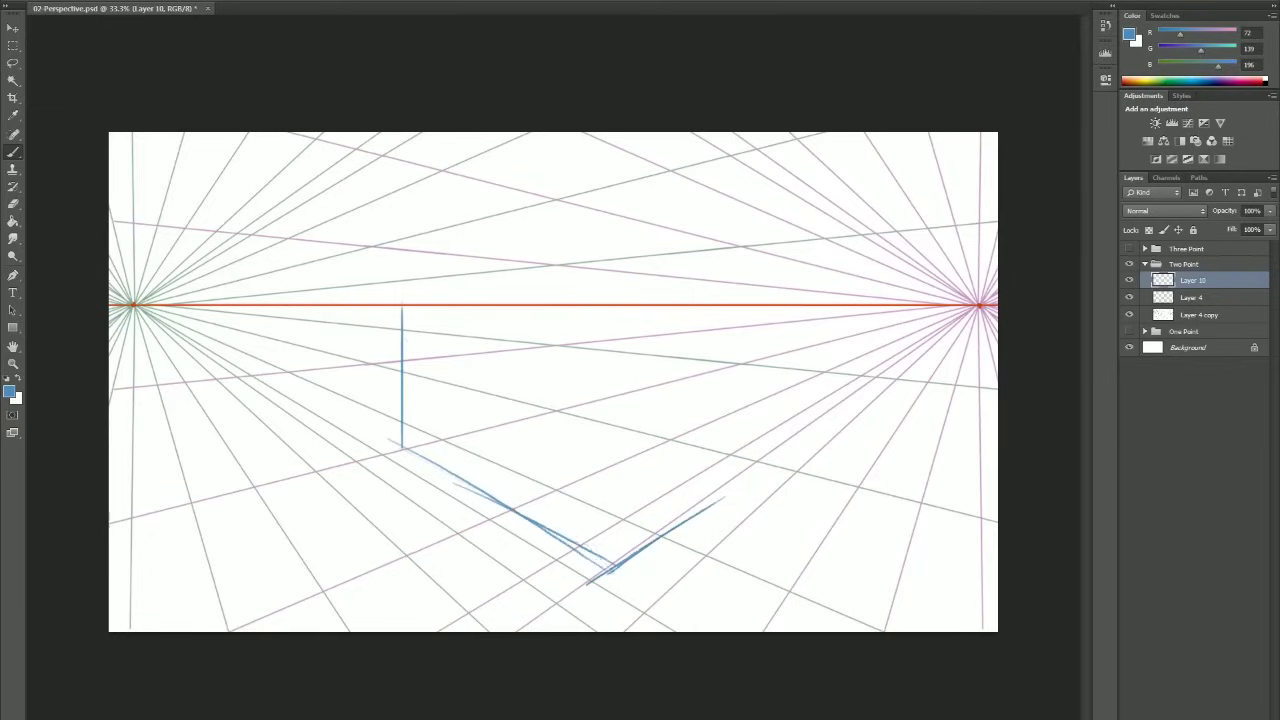
Sketch the two sloping sides of a ramp rising from the front ground edge toward the upper left
{"action": "mouse_move", "coordinate": [608, 571]}
{"action": "left_mouse_down"}
{"action": "mouse_move", "coordinate": [406, 340]}
{"action": "mouse_move", "coordinate": [590, 560]}
{"action": "left_mouse_up"}
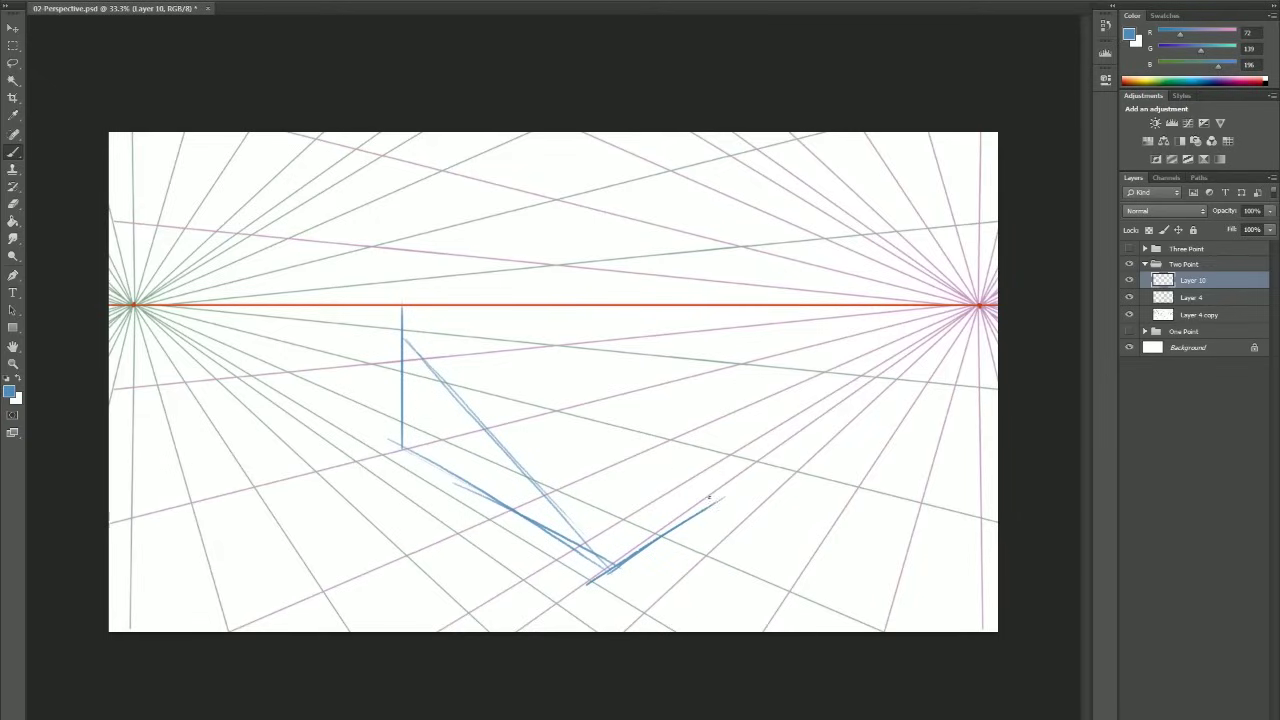
{"action": "left_click_drag", "start_coordinate": [706, 496], "coordinate": [656, 444]}
{"action": "mouse_move", "coordinate": [550, 336]}
{"action": "left_mouse_down"}
{"action": "mouse_move", "coordinate": [706, 494]}
{"action": "mouse_move", "coordinate": [598, 388]}
{"action": "mouse_move", "coordinate": [638, 432]}
{"action": "left_mouse_up"}
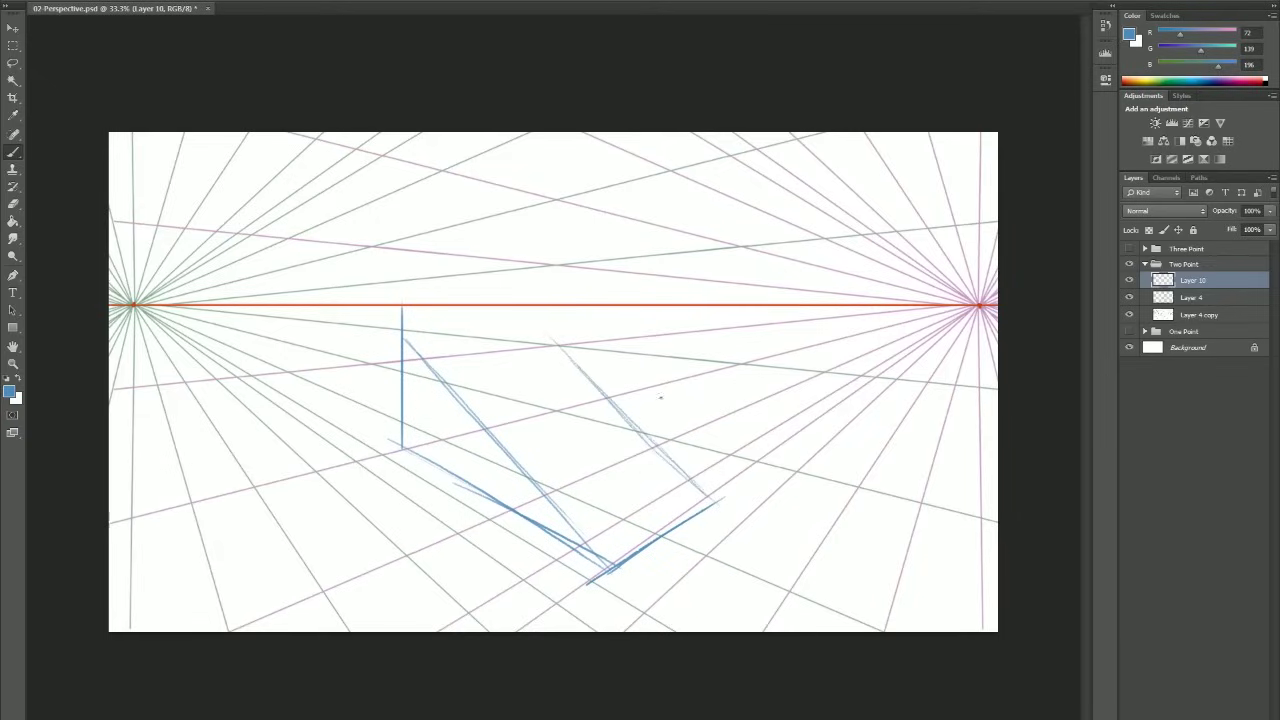
Sketch the front, left and back edges of a landing where the ramp meets it below the horizon
{"action": "mouse_move", "coordinate": [466, 396]}
{"action": "left_mouse_down"}
{"action": "mouse_move", "coordinate": [578, 370]}
{"action": "mouse_move", "coordinate": [498, 390]}
{"action": "mouse_move", "coordinate": [566, 372]}
{"action": "left_mouse_up"}
{"action": "key", "text": "ctrl+z"}
{"action": "mouse_move", "coordinate": [484, 428]}
{"action": "left_mouse_down"}
{"action": "mouse_move", "coordinate": [610, 398]}
{"action": "mouse_move", "coordinate": [560, 412]}
{"action": "left_mouse_up"}
{"action": "left_click_drag", "start_coordinate": [408, 402], "coordinate": [480, 430]}
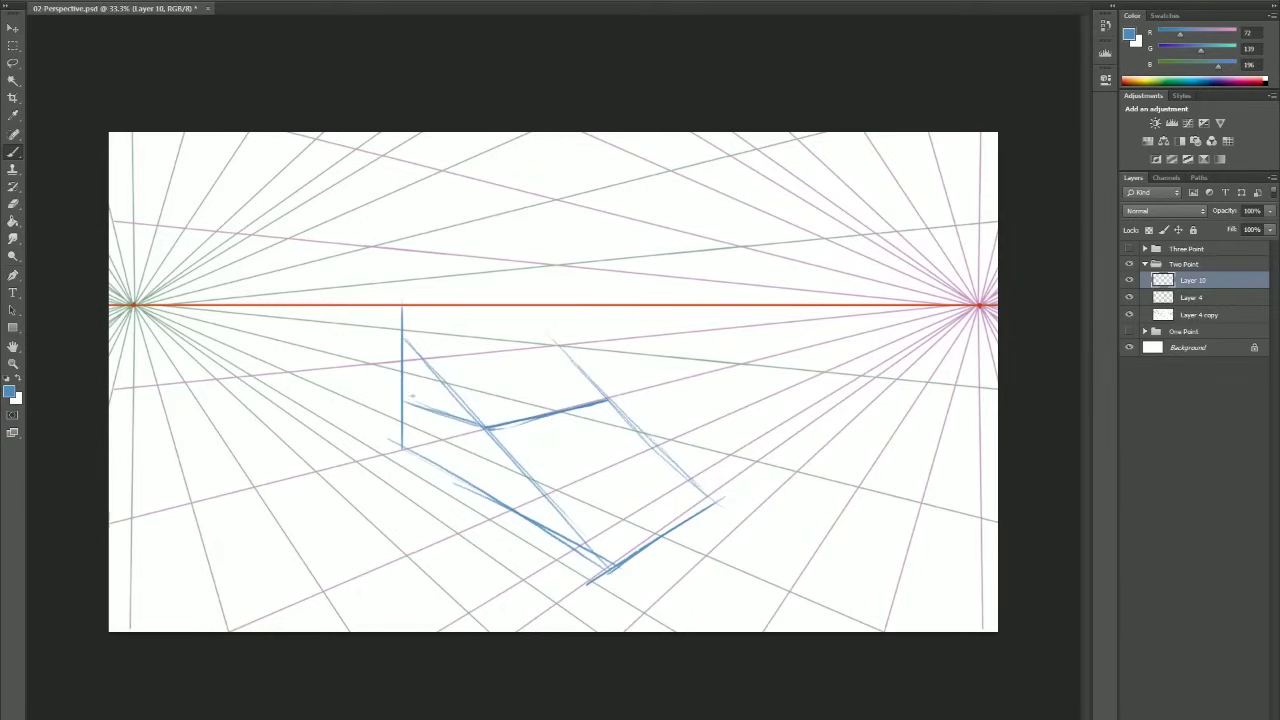
{"action": "left_click_drag", "start_coordinate": [411, 397], "coordinate": [560, 366]}
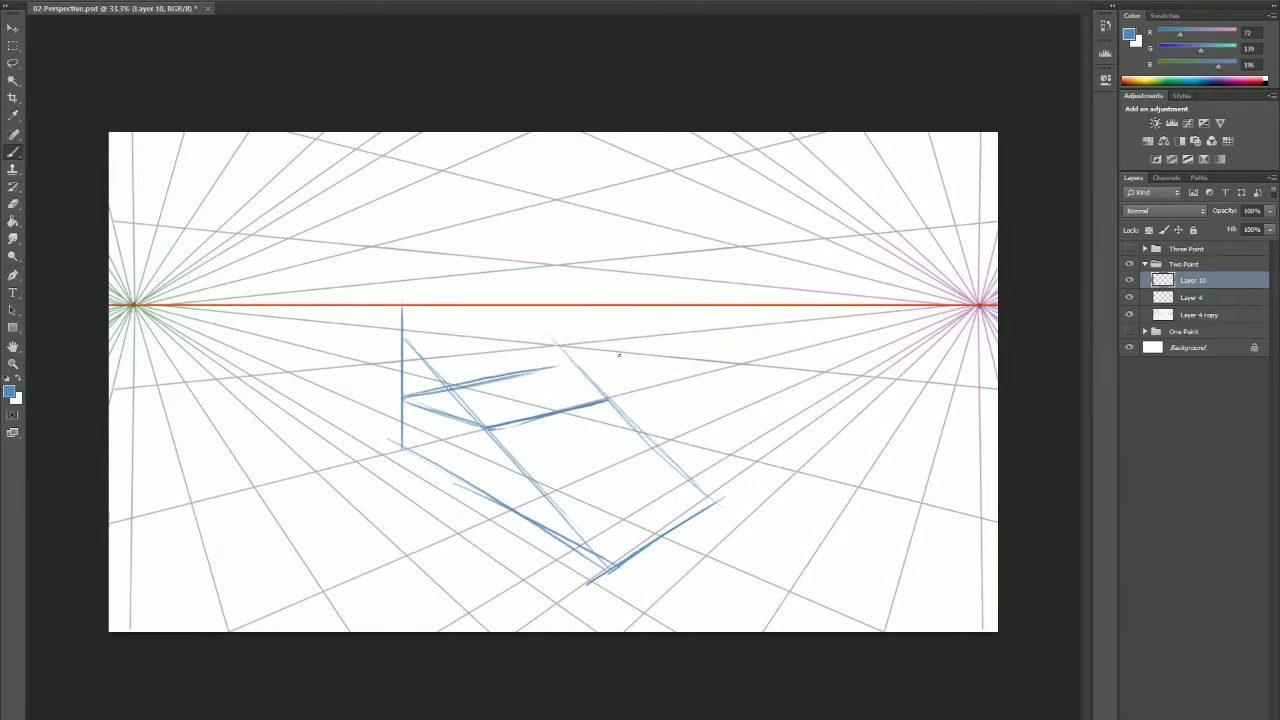
Extend the landing's back edge with a light guide line receding toward the right vanishing point
{"action": "left_click_drag", "start_coordinate": [386, 397], "coordinate": [726, 342]}
{"action": "key", "text": "ctrl+z"}
{"action": "left_click_drag", "start_coordinate": [298, 411], "coordinate": [788, 334]}
{"action": "key", "text": "ctrl+z"}
{"action": "left_click_drag", "start_coordinate": [338, 408], "coordinate": [788, 332]}
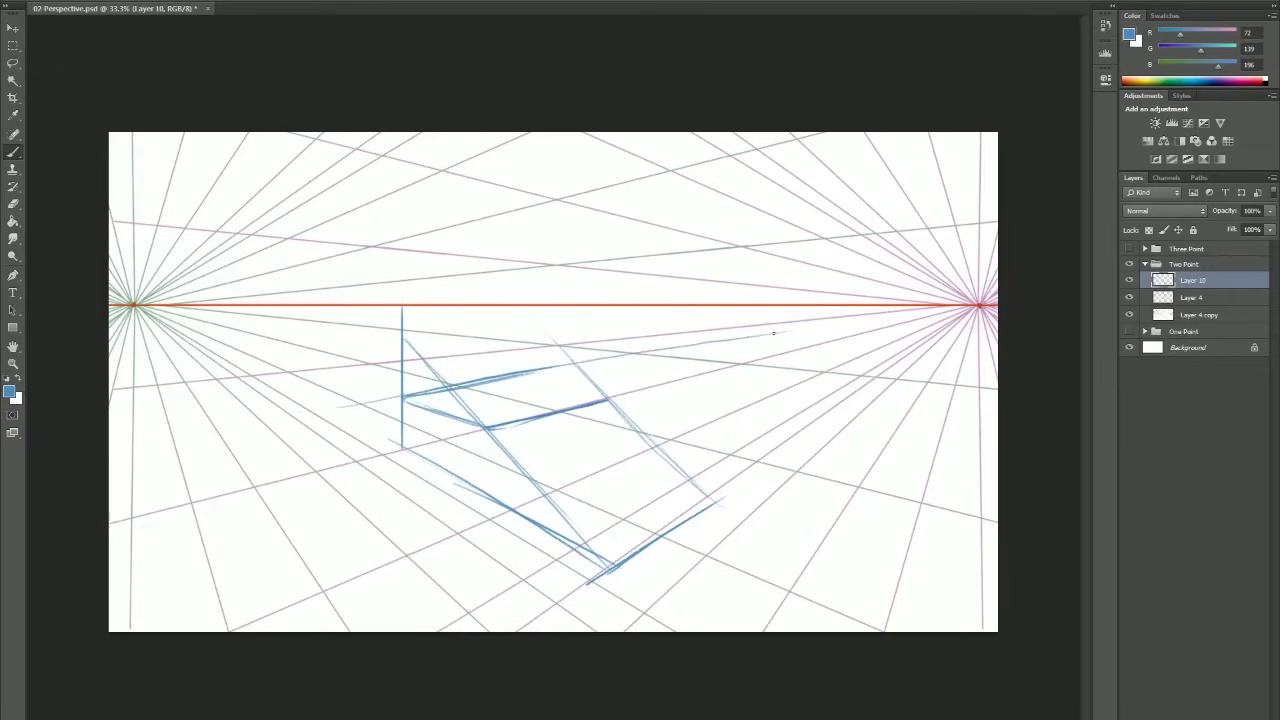
{"action": "key", "text": "ctrl+z"}
{"action": "left_click_drag", "start_coordinate": [356, 403], "coordinate": [768, 341]}
Close the landing with a right edge receding to the left vanishing point and darken its outline
{"action": "key", "text": "e"}
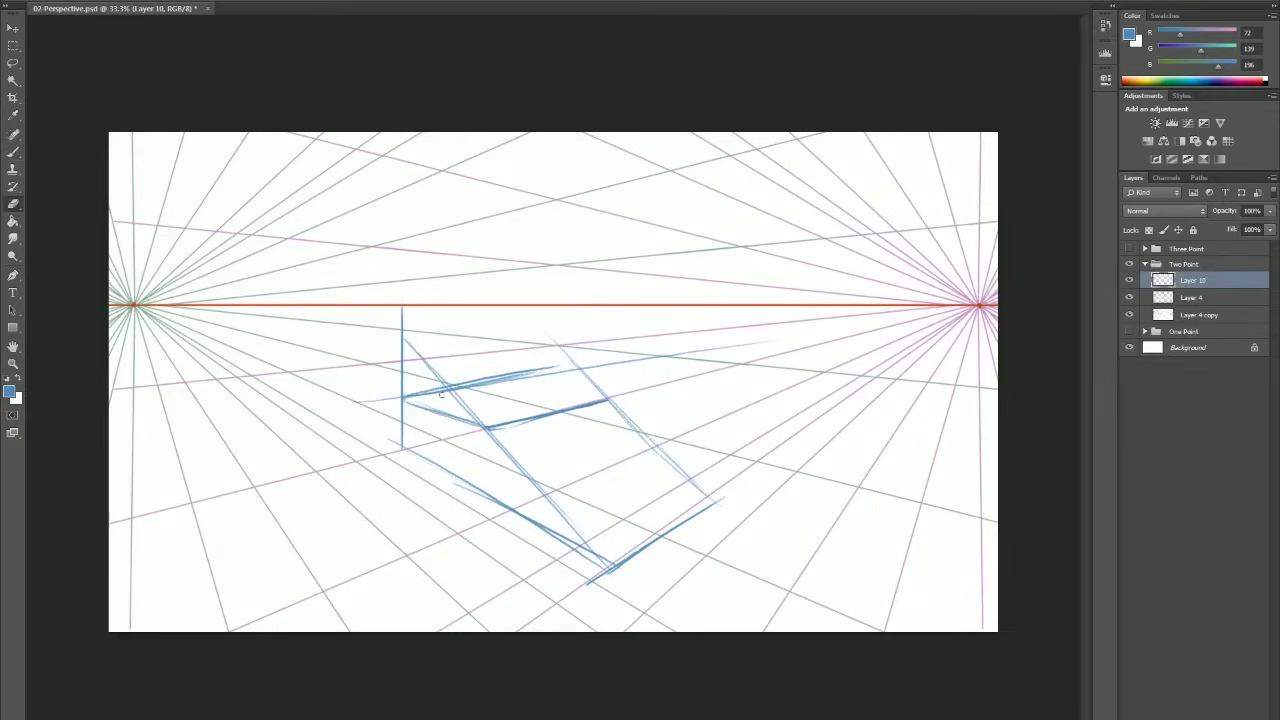
{"action": "key", "text": "b"}
{"action": "left_click_drag", "start_coordinate": [623, 398], "coordinate": [392, 342]}
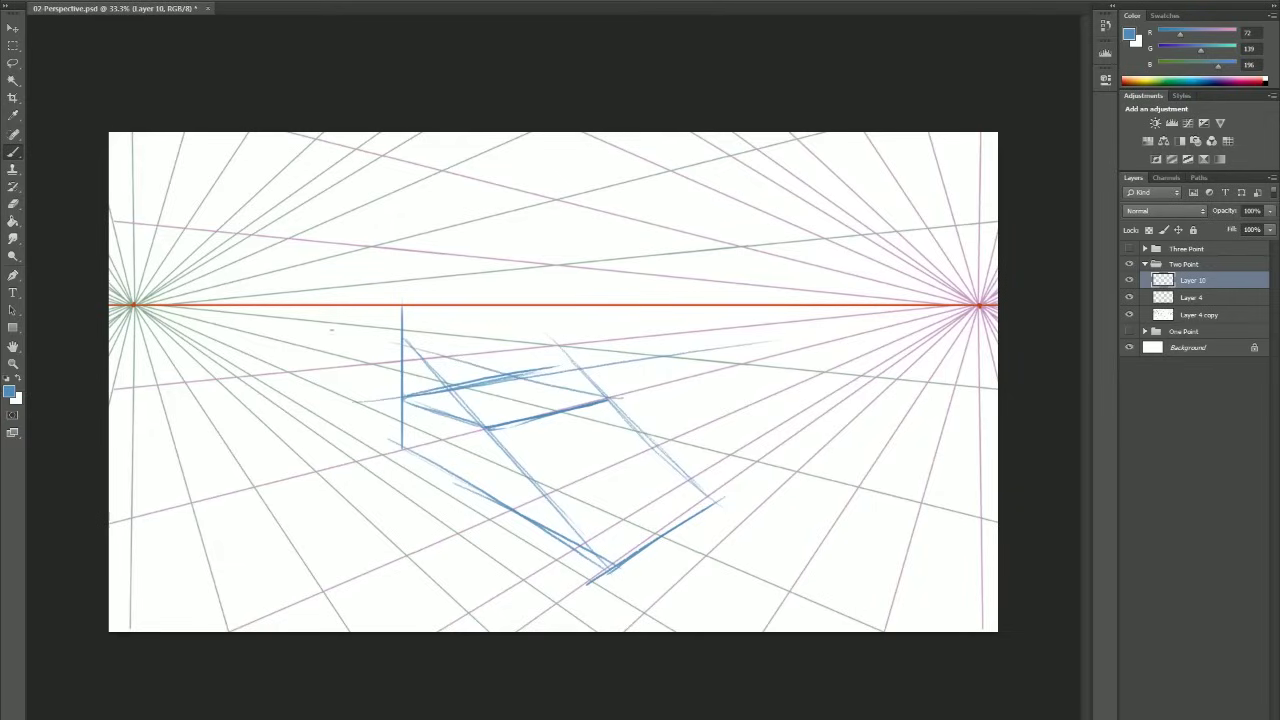
{"action": "left_click_drag", "start_coordinate": [508, 377], "coordinate": [596, 391]}
{"action": "left_click_drag", "start_coordinate": [524, 380], "coordinate": [608, 397]}
{"action": "mouse_move", "coordinate": [406, 400]}
{"action": "left_mouse_down"}
{"action": "mouse_move", "coordinate": [484, 428]}
{"action": "mouse_move", "coordinate": [464, 420]}
{"action": "left_mouse_up"}
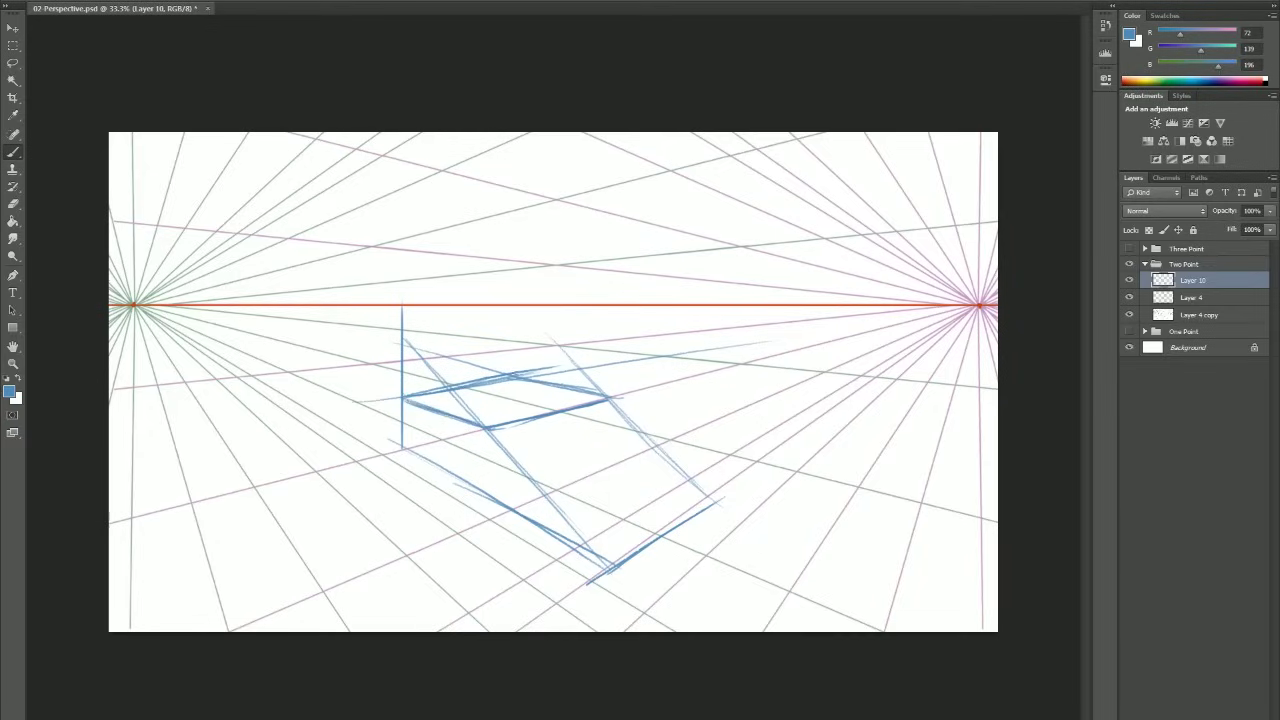
{"action": "left_click_drag", "start_coordinate": [564, 411], "coordinate": [628, 397]}
{"action": "left_click_drag", "start_coordinate": [528, 417], "coordinate": [606, 399]}
Sketch a second ramp's two sloping sides rising from the landing's right edge, and darken the landing's left and right edges
{"action": "left_click_drag", "start_coordinate": [516, 376], "coordinate": [645, 284]}
{"action": "left_click_drag", "start_coordinate": [612, 400], "coordinate": [730, 306]}
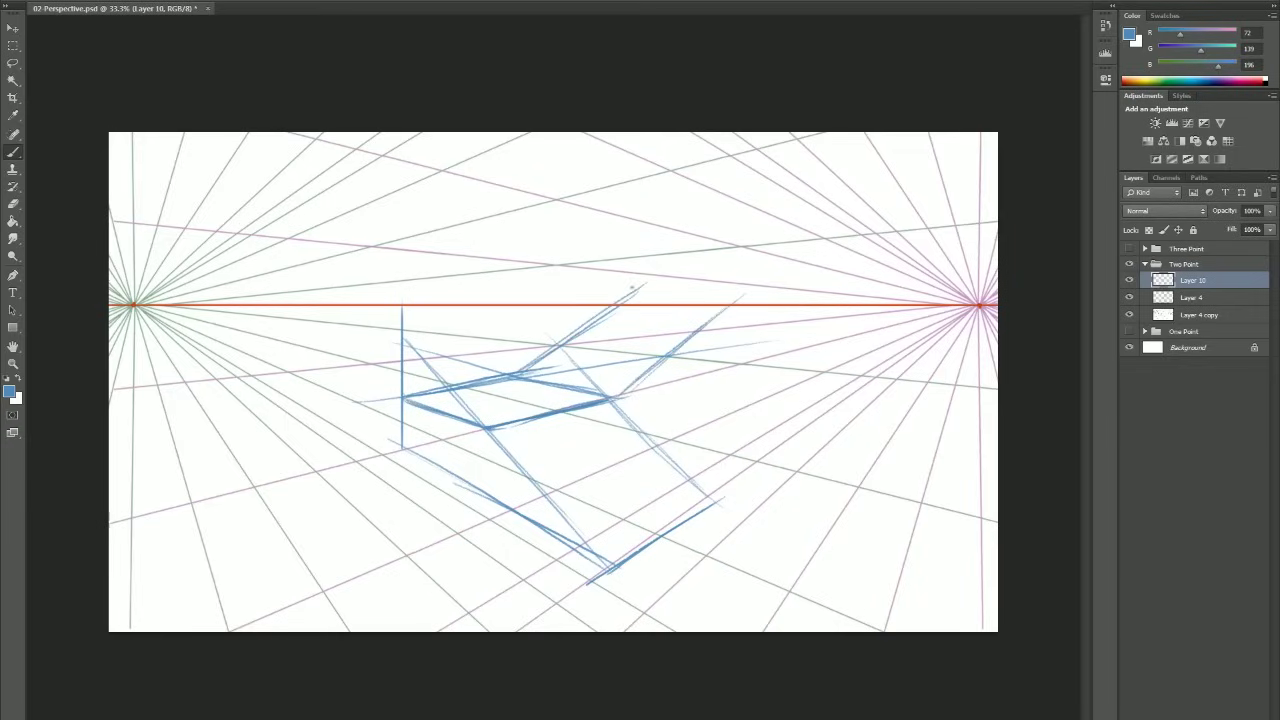
{"action": "left_click_drag", "start_coordinate": [632, 288], "coordinate": [752, 289]}
{"action": "key", "text": "ctrl+alt+z"}
{"action": "key", "text": "ctrl+alt+z"}
{"action": "mouse_move", "coordinate": [408, 400]}
{"action": "left_mouse_down"}
{"action": "mouse_move", "coordinate": [498, 435]}
{"action": "mouse_move", "coordinate": [432, 408]}
{"action": "left_mouse_up"}
{"action": "left_click_drag", "start_coordinate": [514, 376], "coordinate": [612, 394]}
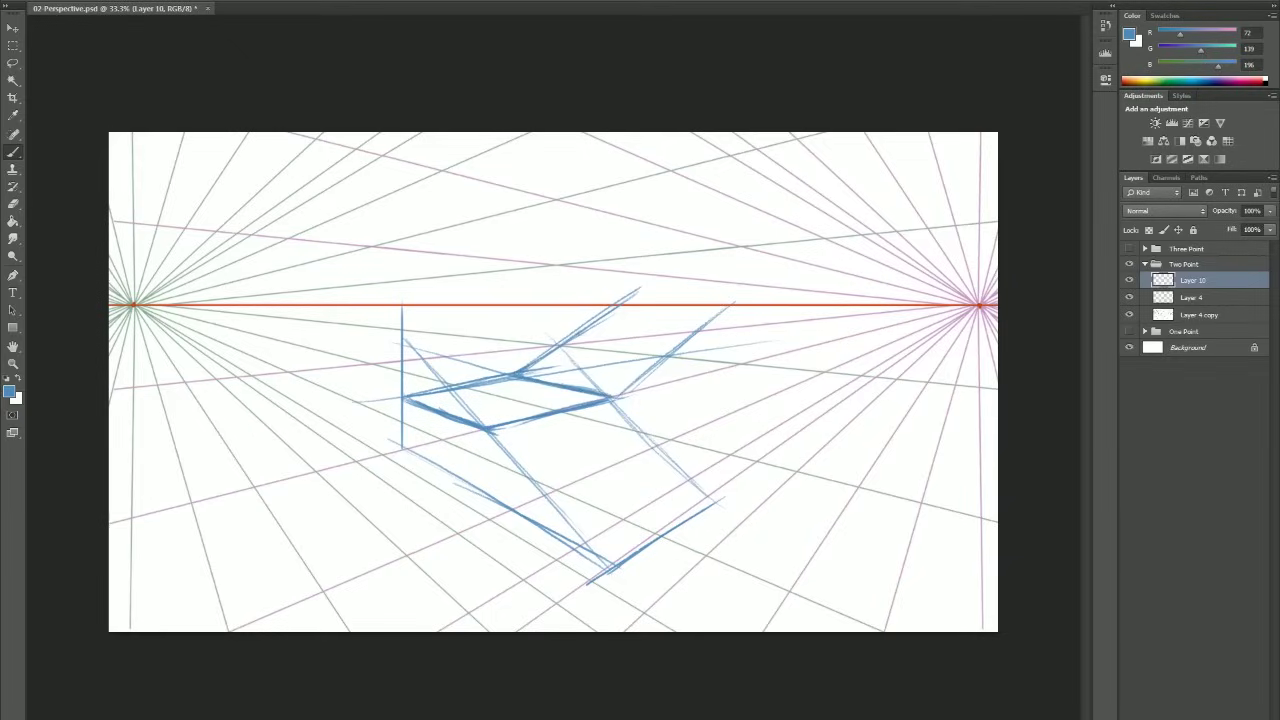
Extend the second ramp above the horizon and join its upper ends with an edge receding to the left vanishing point
{"action": "left_click_drag", "start_coordinate": [580, 330], "coordinate": [644, 278]}
{"action": "left_click_drag", "start_coordinate": [464, 361], "coordinate": [560, 383]}
{"action": "left_click_drag", "start_coordinate": [652, 276], "coordinate": [759, 265]}
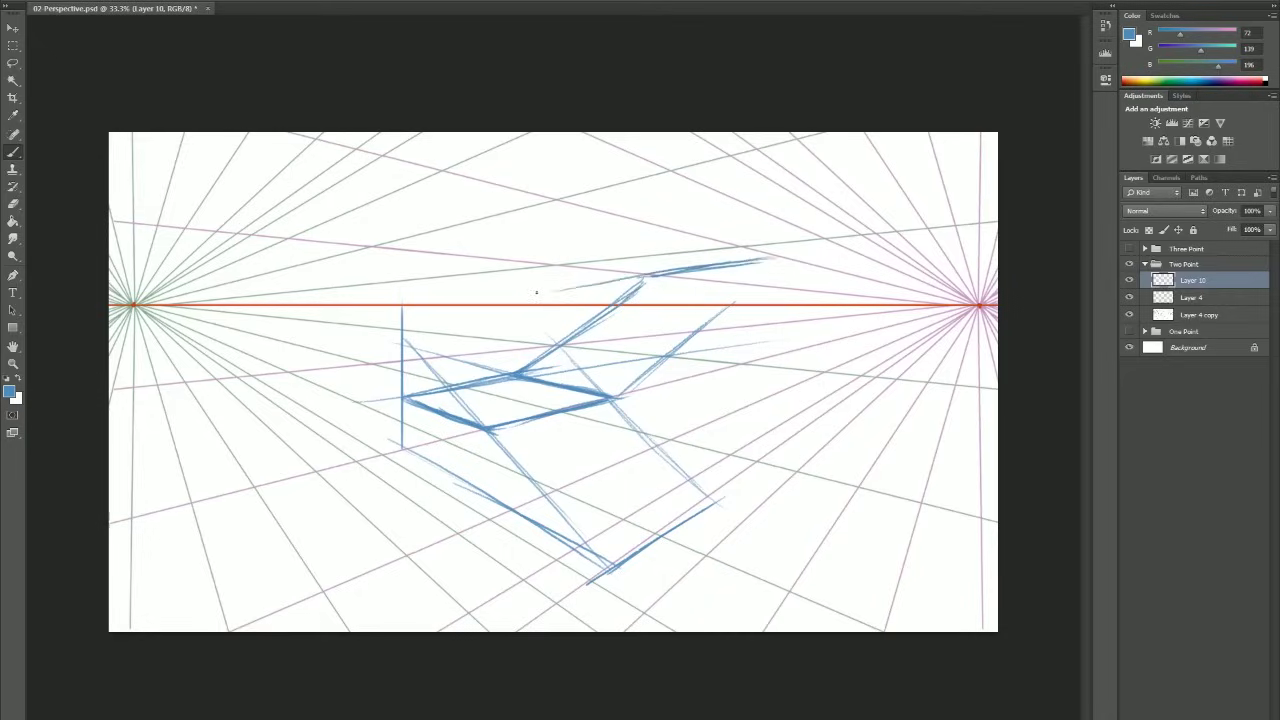
{"action": "left_click_drag", "start_coordinate": [442, 289], "coordinate": [738, 265]}
{"action": "mouse_move", "coordinate": [590, 276]}
{"action": "left_mouse_down"}
{"action": "mouse_move", "coordinate": [822, 253]}
{"action": "mouse_move", "coordinate": [731, 302]}
{"action": "left_mouse_up"}
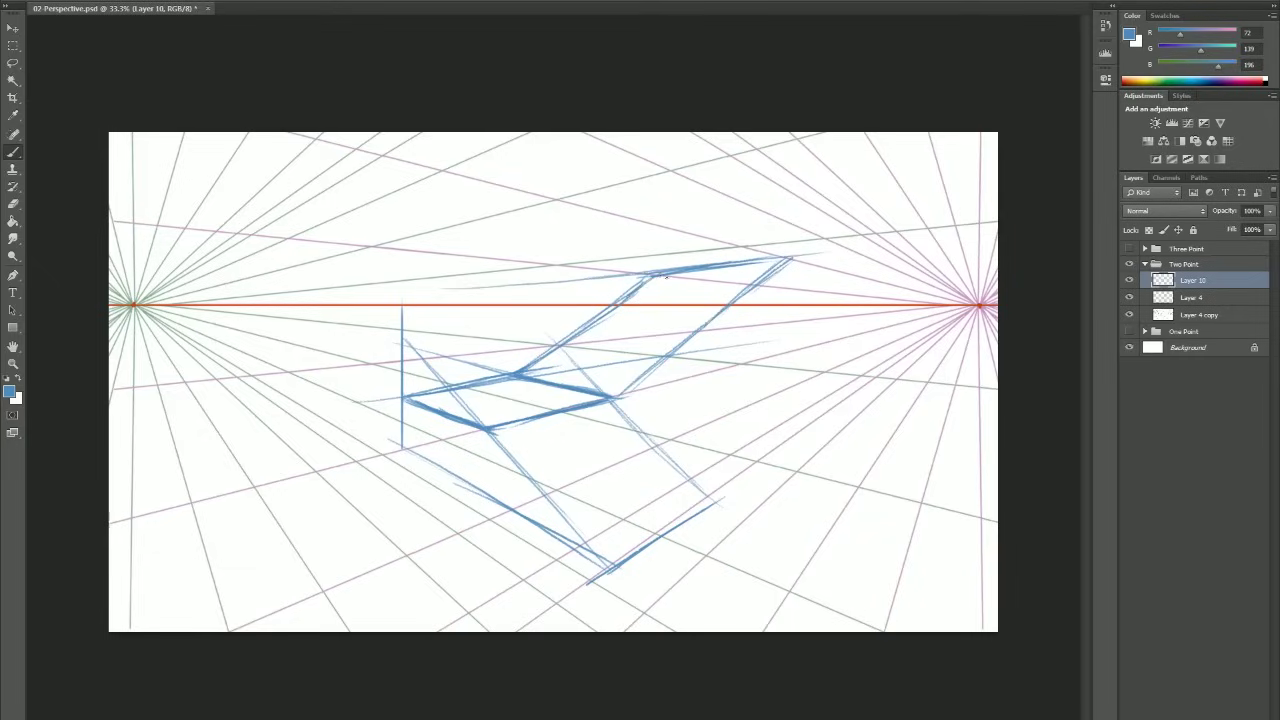
Sketch the upper landing's remaining edges receding toward the vanishing points and clean up the overshooting lines
{"action": "mouse_move", "coordinate": [670, 272]}
{"action": "left_mouse_down"}
{"action": "mouse_move", "coordinate": [799, 284]}
{"action": "mouse_move", "coordinate": [836, 266]}
{"action": "mouse_move", "coordinate": [864, 272]}
{"action": "left_mouse_up"}
{"action": "left_click_drag", "start_coordinate": [772, 276], "coordinate": [892, 276]}
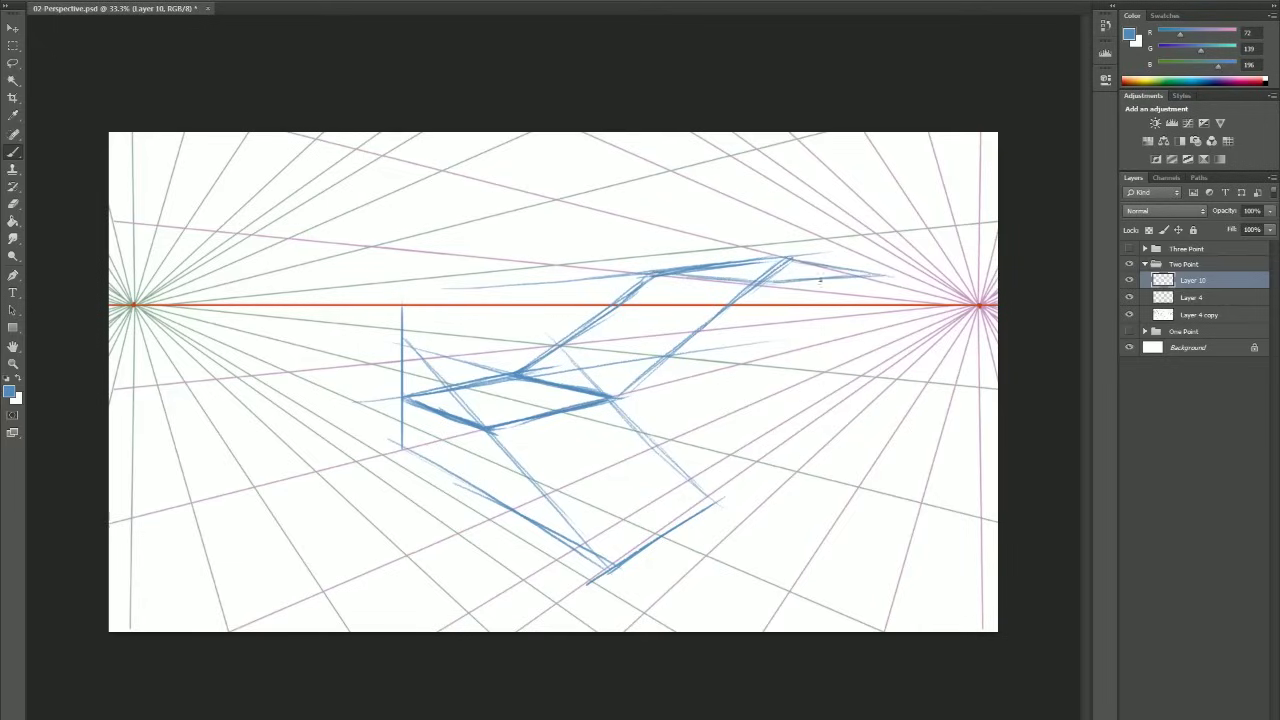
{"action": "mouse_move", "coordinate": [798, 260]}
{"action": "left_mouse_down"}
{"action": "mouse_move", "coordinate": [890, 281]}
{"action": "mouse_move", "coordinate": [864, 274]}
{"action": "left_mouse_up"}
{"action": "key", "text": "e"}
{"action": "left_click_drag", "start_coordinate": [824, 256], "coordinate": [794, 262]}
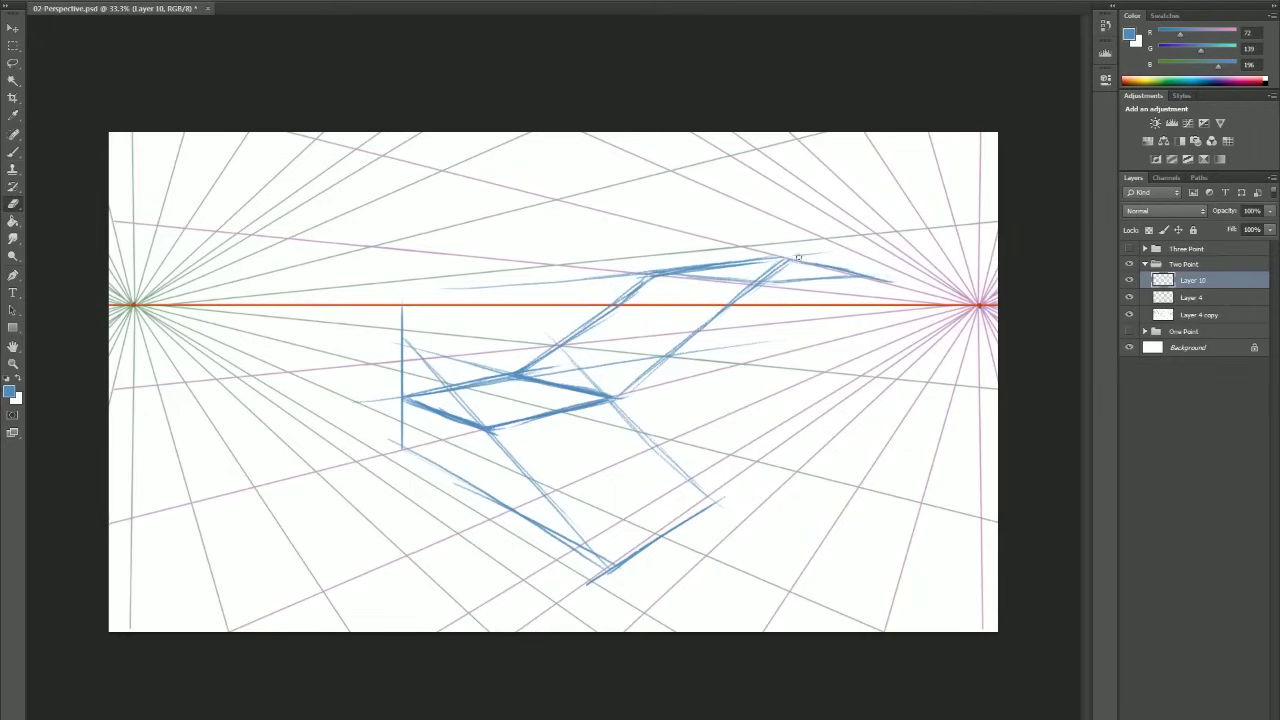
Draw the lower landing's vertical front corner down to the ground edge and a base line receding to the right vanishing point
{"action": "key", "text": "b"}
{"action": "left_click_drag", "start_coordinate": [489, 432], "coordinate": [489, 494]}
{"action": "left_click_drag", "start_coordinate": [489, 432], "coordinate": [489, 495]}
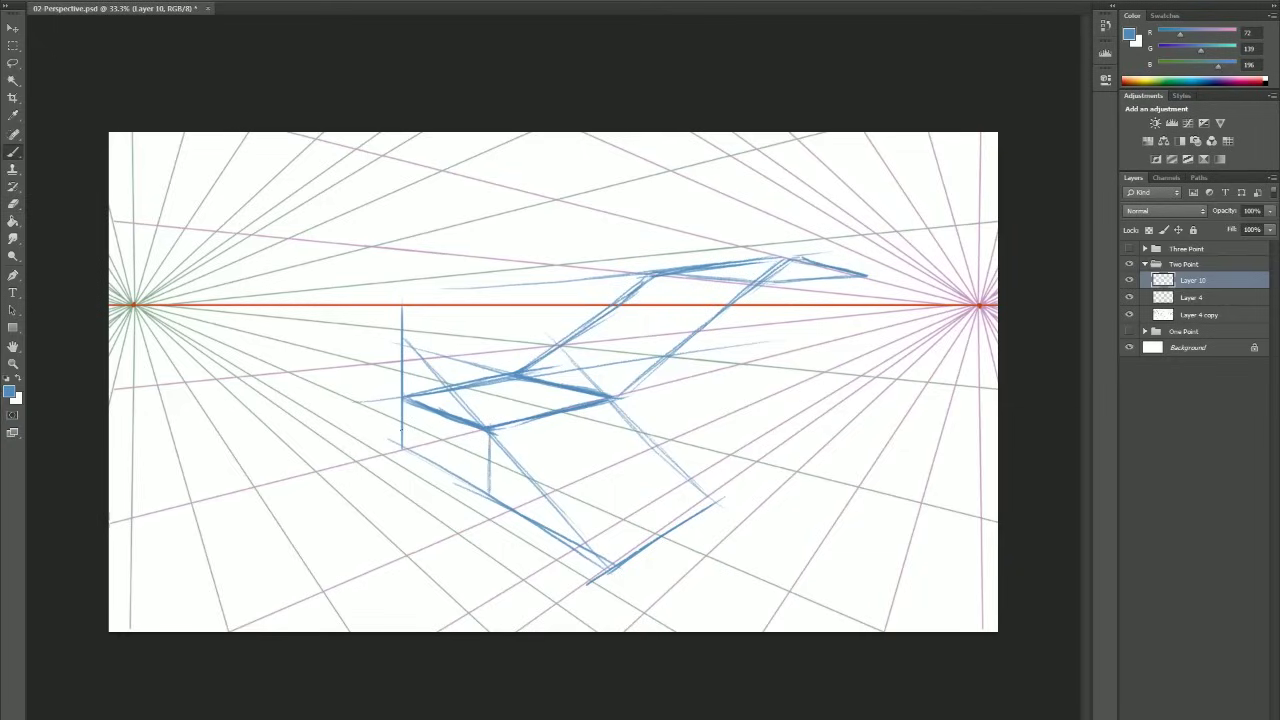
{"action": "left_click_drag", "start_coordinate": [404, 450], "coordinate": [452, 478]}
{"action": "left_click_drag", "start_coordinate": [532, 476], "coordinate": [628, 440]}
{"action": "left_click_drag", "start_coordinate": [496, 492], "coordinate": [752, 388]}
{"action": "left_click_drag", "start_coordinate": [624, 438], "coordinate": [832, 361]}
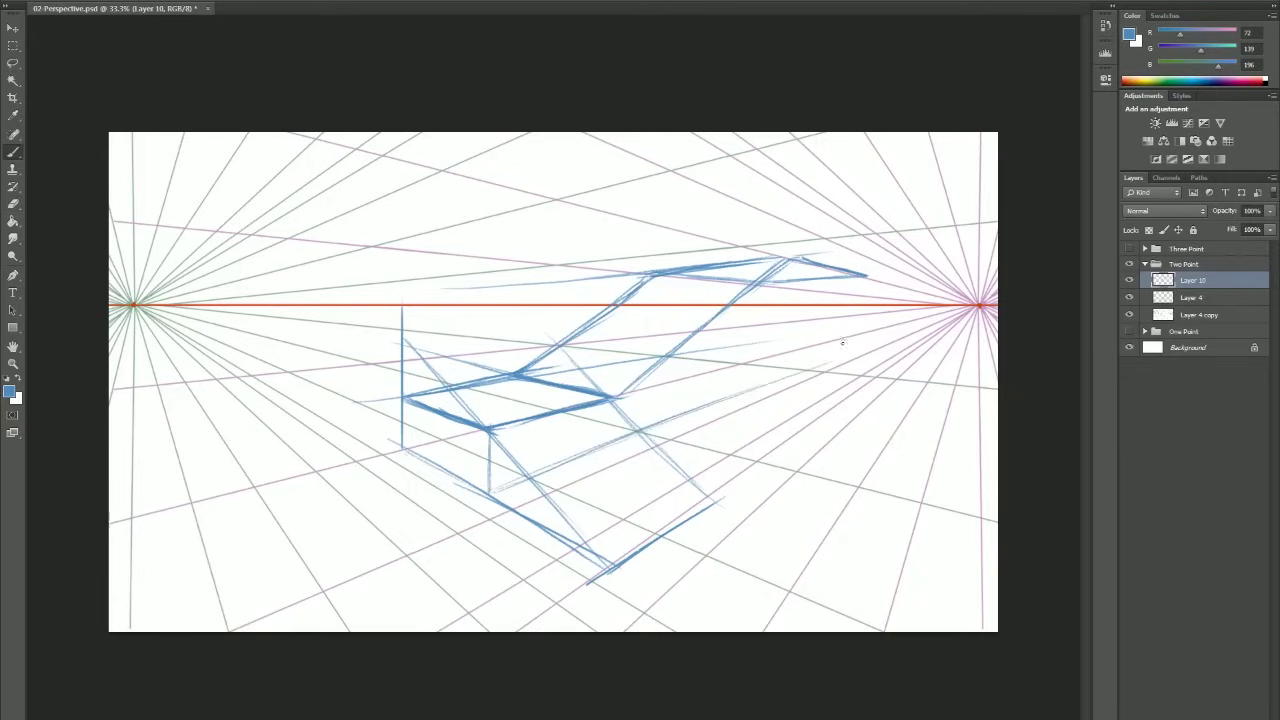
Strengthen the base line receding under the second ramp and drop the upper landing's outer corner vertically to meet it
{"action": "left_click_drag", "start_coordinate": [664, 416], "coordinate": [852, 350]}
{"action": "left_click_drag", "start_coordinate": [726, 400], "coordinate": [848, 354]}
{"action": "left_click_drag", "start_coordinate": [866, 276], "coordinate": [866, 348]}
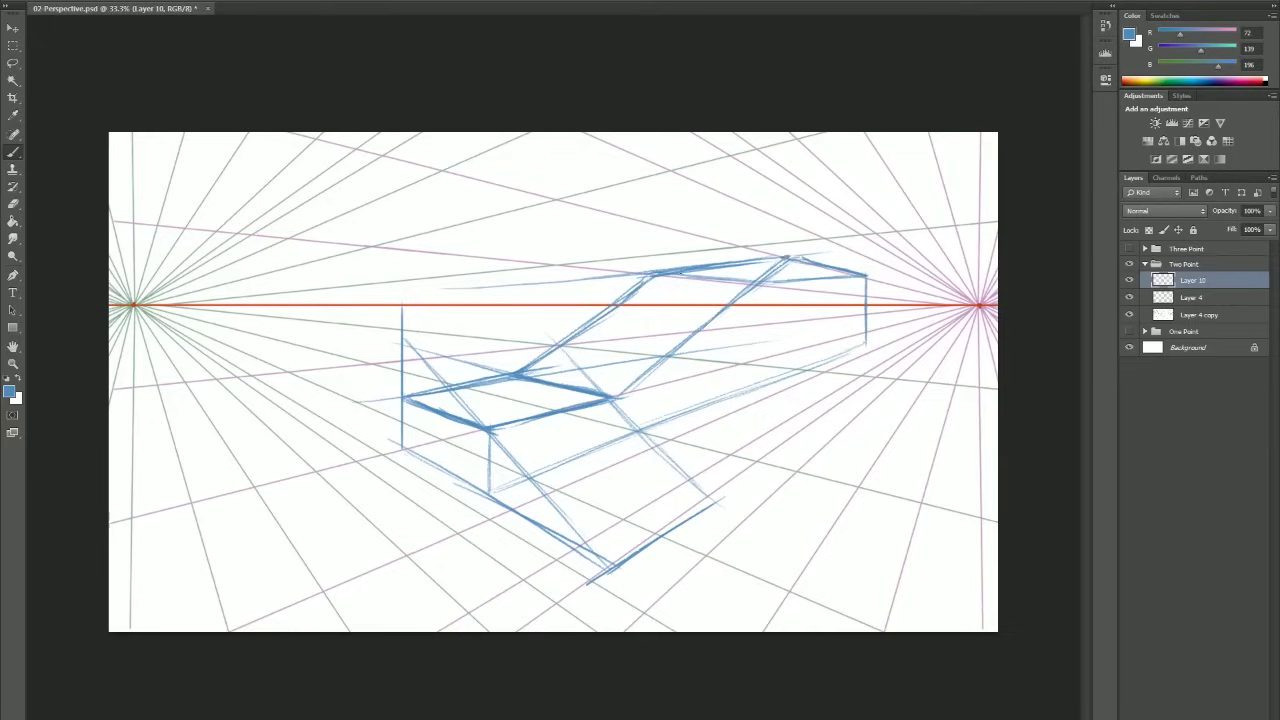
Sketch a third ramp's two sloping sides rising from the upper landing and join them with a top edge
{"action": "left_click_drag", "start_coordinate": [660, 275], "coordinate": [756, 285]}
{"action": "mouse_move", "coordinate": [644, 272]}
{"action": "left_mouse_down"}
{"action": "mouse_move", "coordinate": [480, 214]}
{"action": "mouse_move", "coordinate": [582, 250]}
{"action": "left_mouse_up"}
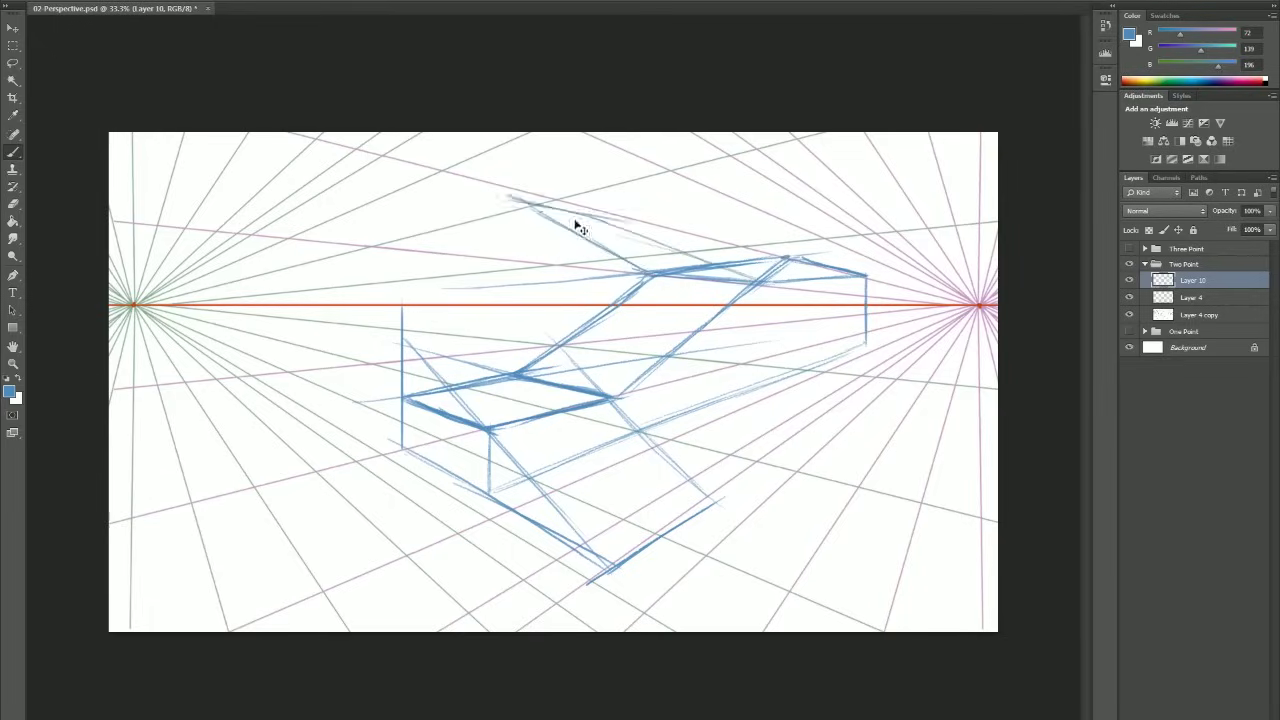
{"action": "mouse_move", "coordinate": [592, 216]}
{"action": "left_mouse_down"}
{"action": "mouse_move", "coordinate": [506, 199]}
{"action": "mouse_move", "coordinate": [631, 262]}
{"action": "mouse_move", "coordinate": [528, 210]}
{"action": "left_mouse_up"}
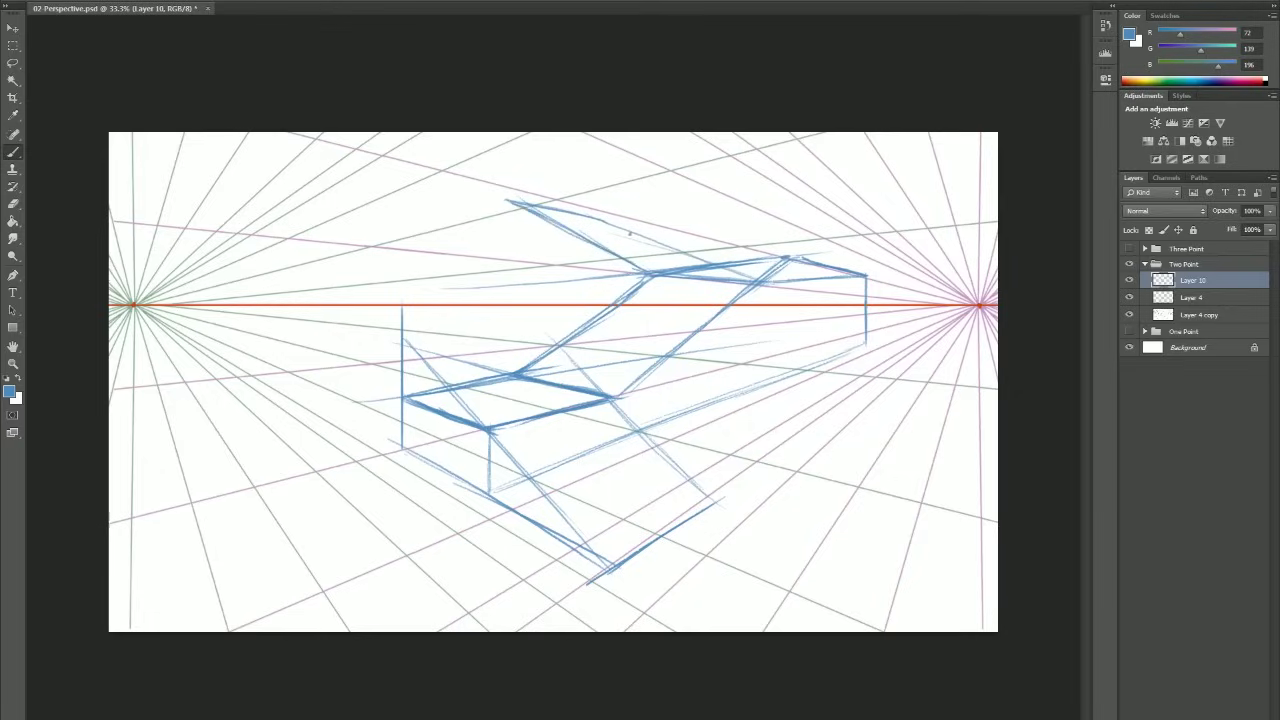
{"action": "left_click_drag", "start_coordinate": [604, 222], "coordinate": [752, 280]}
Draw the short edge extending from the third ramp's top and drop a vertical wall corner from it below the horizon
{"action": "mouse_move", "coordinate": [506, 201]}
{"action": "left_mouse_down"}
{"action": "mouse_move", "coordinate": [448, 212]}
{"action": "mouse_move", "coordinate": [450, 288]}
{"action": "left_mouse_up"}
{"action": "left_click_drag", "start_coordinate": [450, 222], "coordinate": [450, 320]}
{"action": "left_click_drag", "start_coordinate": [450, 256], "coordinate": [450, 330]}
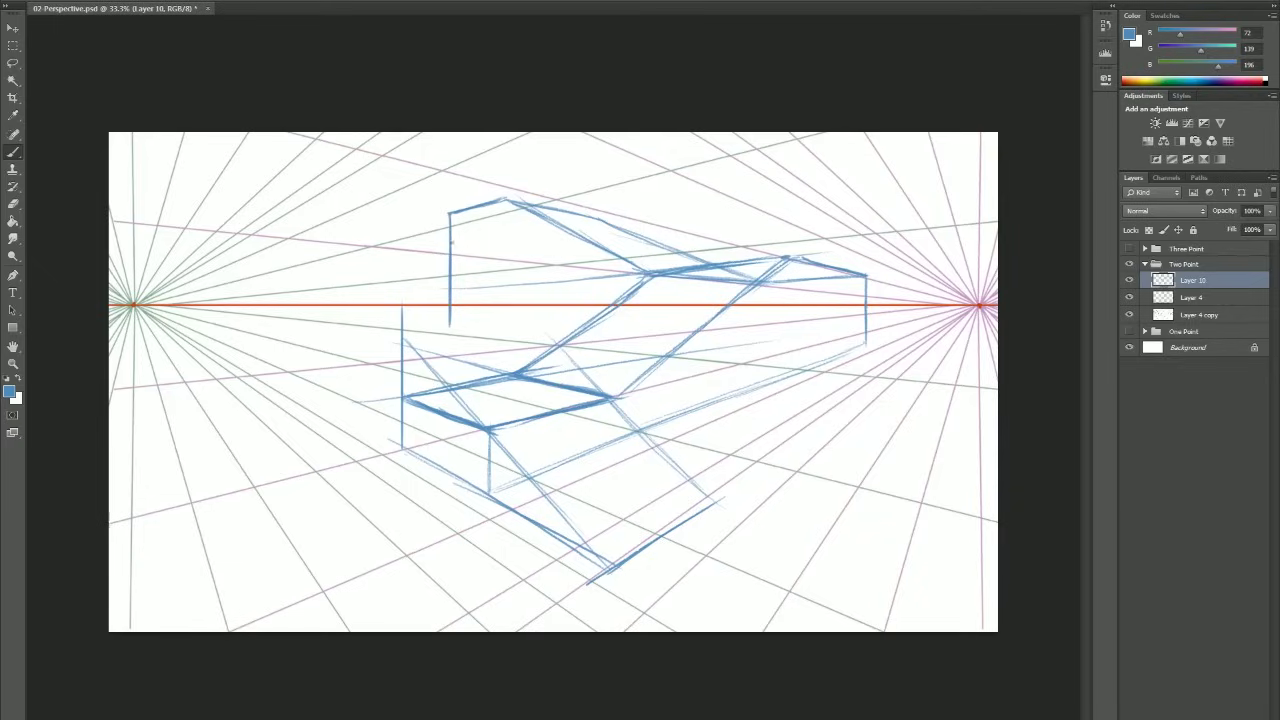
{"action": "left_click_drag", "start_coordinate": [451, 228], "coordinate": [451, 292]}
Construct the third ramp's wall base toward the left vanishing point from a hidden vertical, and extend the short top edge with a guide line
{"action": "left_click_drag", "start_coordinate": [790, 292], "coordinate": [791, 382]}
{"action": "mouse_move", "coordinate": [766, 372]}
{"action": "left_mouse_down"}
{"action": "mouse_move", "coordinate": [451, 338]}
{"action": "mouse_move", "coordinate": [549, 348]}
{"action": "left_mouse_up"}
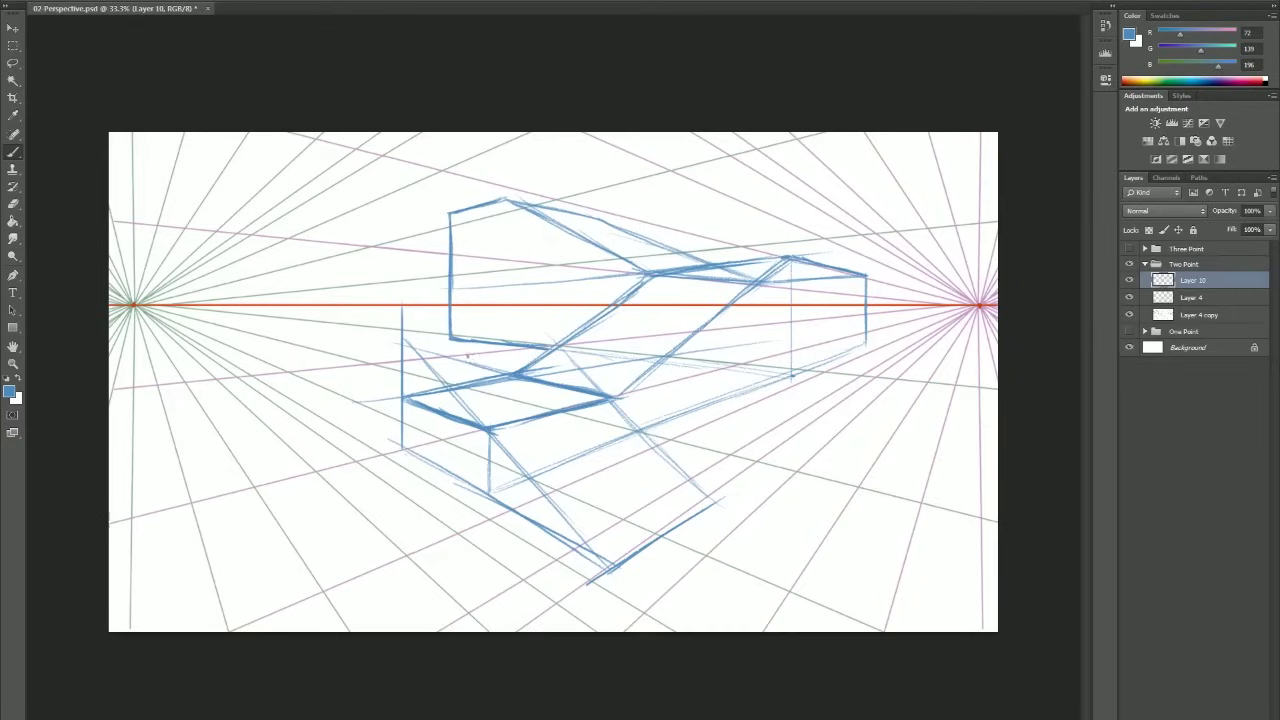
{"action": "left_click_drag", "start_coordinate": [334, 254], "coordinate": [594, 168]}
{"action": "key", "text": "ctrl+z"}
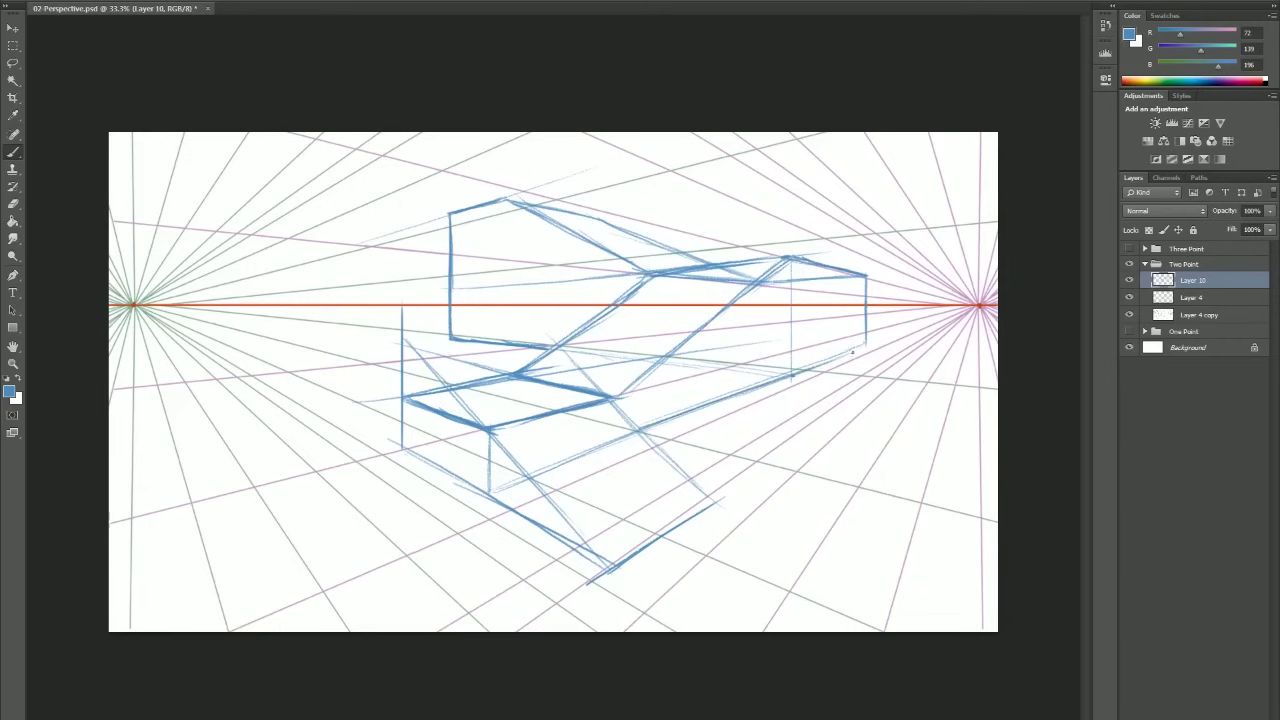
Hide the two-point grid layer and draw evenly spaced step lines across the lowest ramp
{"action": "key", "text": "ctrl+plus"}
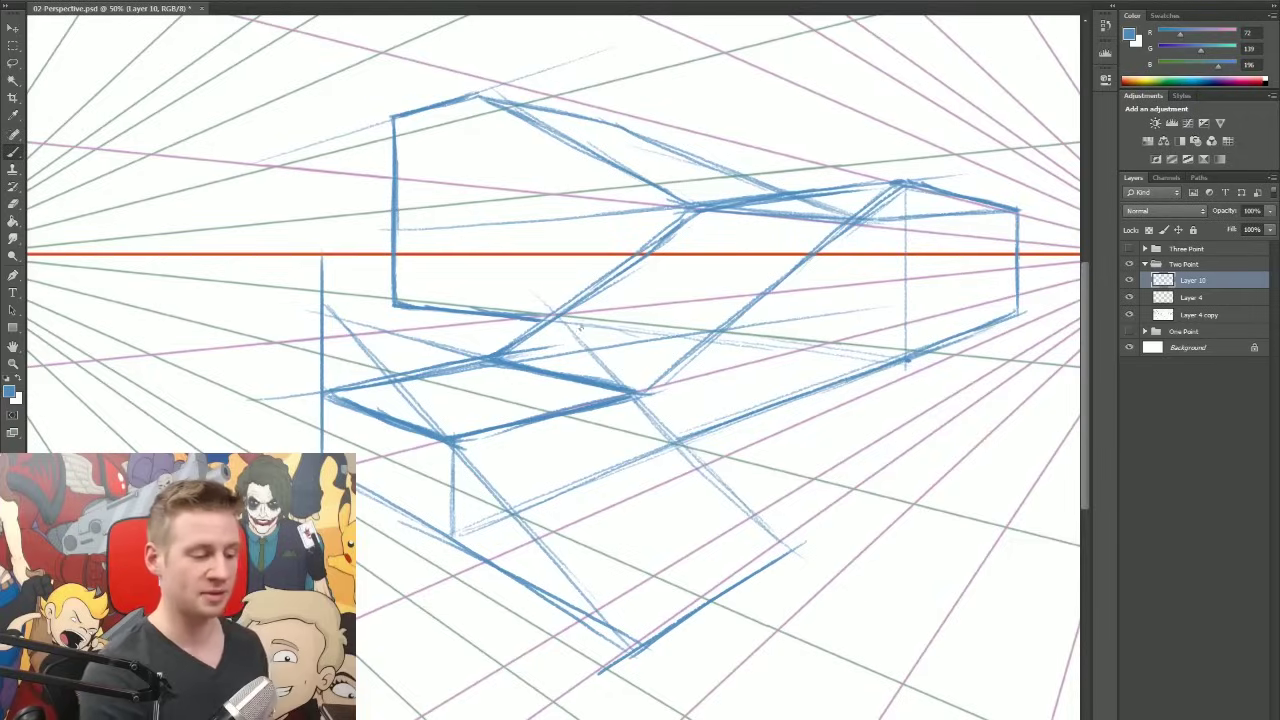
{"action": "left_click", "coordinate": [1129, 314]}
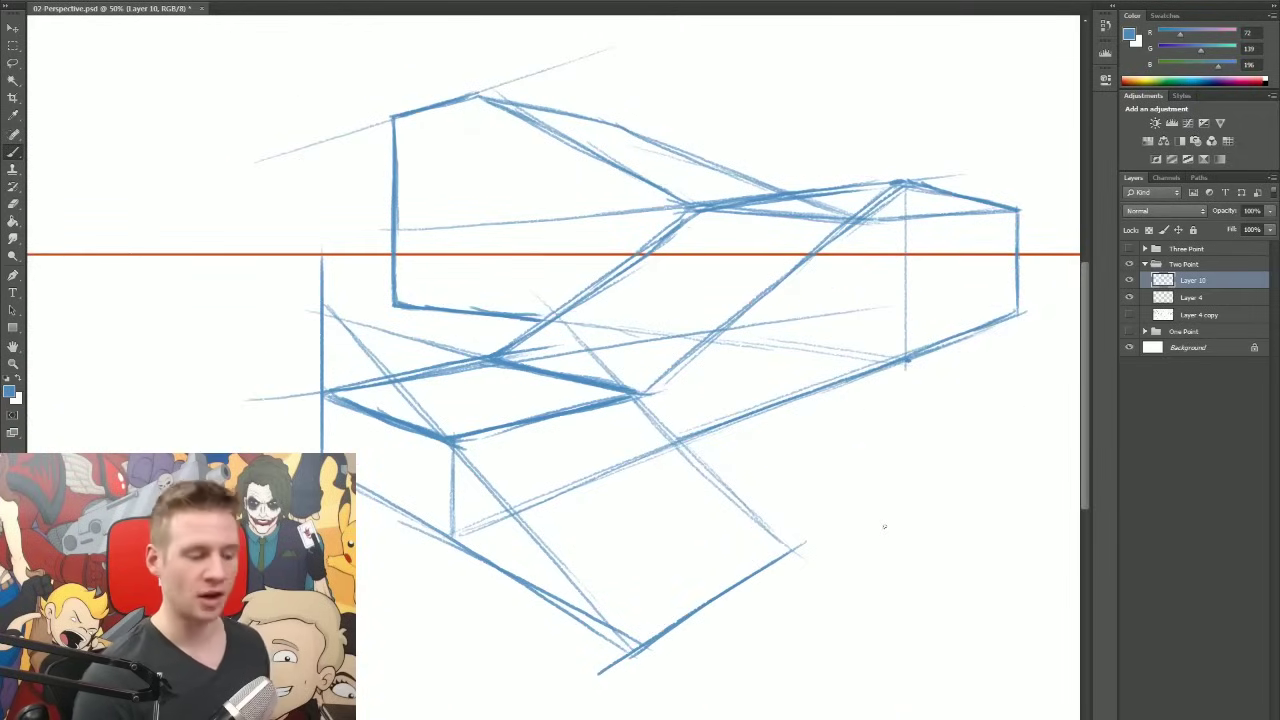
{"action": "left_click_drag", "start_coordinate": [472, 467], "coordinate": [656, 410]}
{"action": "left_click_drag", "start_coordinate": [500, 495], "coordinate": [676, 438]}
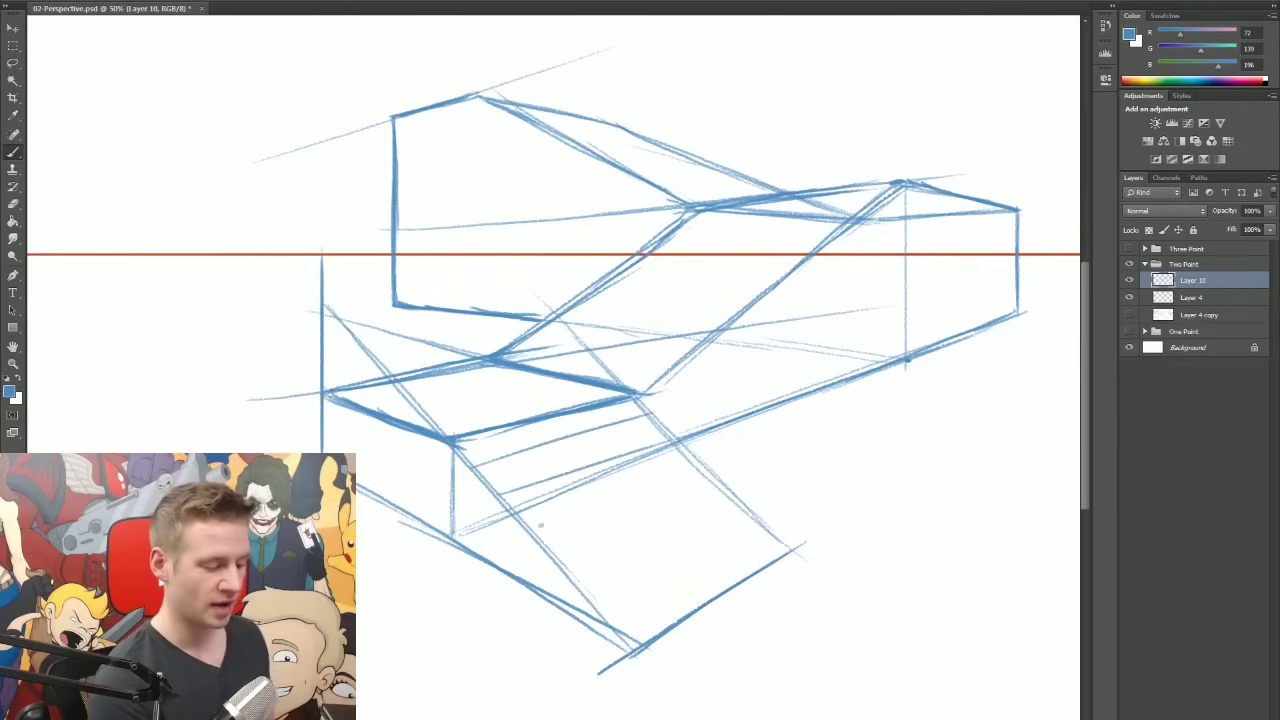
{"action": "left_click_drag", "start_coordinate": [540, 525], "coordinate": [718, 460]}
{"action": "left_click_drag", "start_coordinate": [578, 569], "coordinate": [744, 496]}
{"action": "left_click_drag", "start_coordinate": [600, 610], "coordinate": [764, 530]}
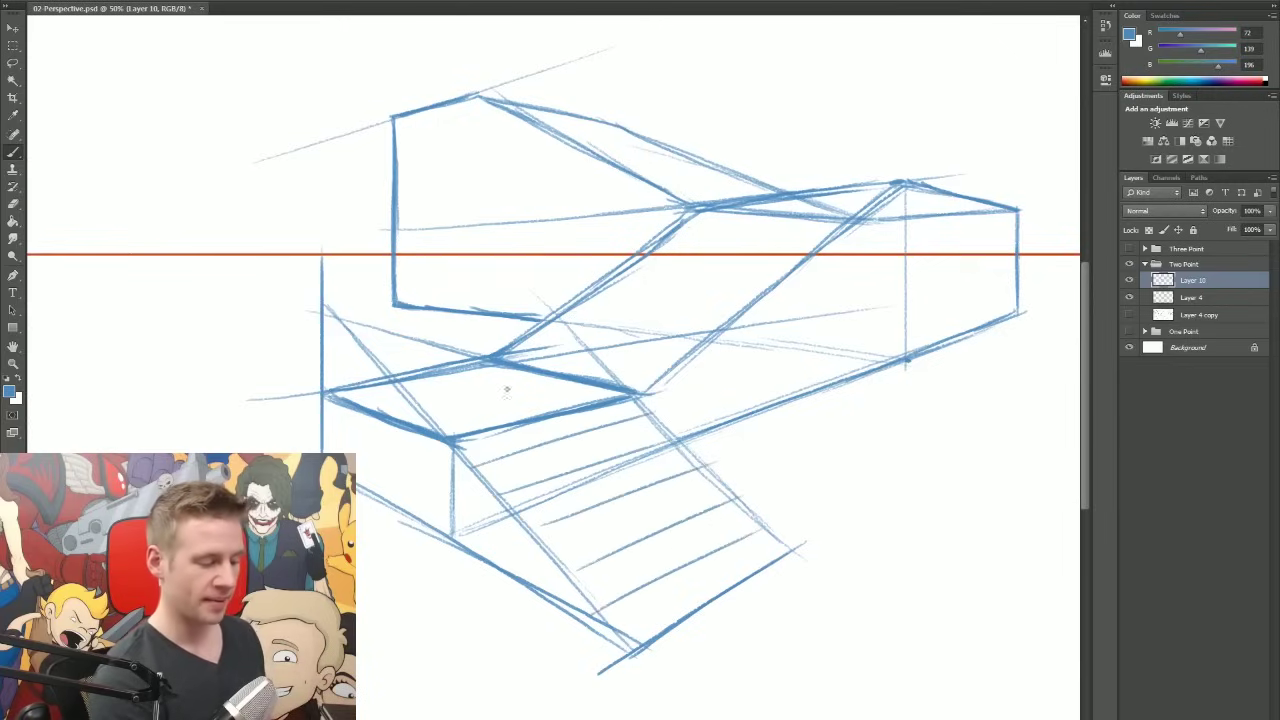
Divide the second and third ramps into steps with lines across their slopes
{"action": "left_click_drag", "start_coordinate": [520, 356], "coordinate": [716, 316]}
{"action": "left_click_drag", "start_coordinate": [608, 292], "coordinate": [752, 280]}
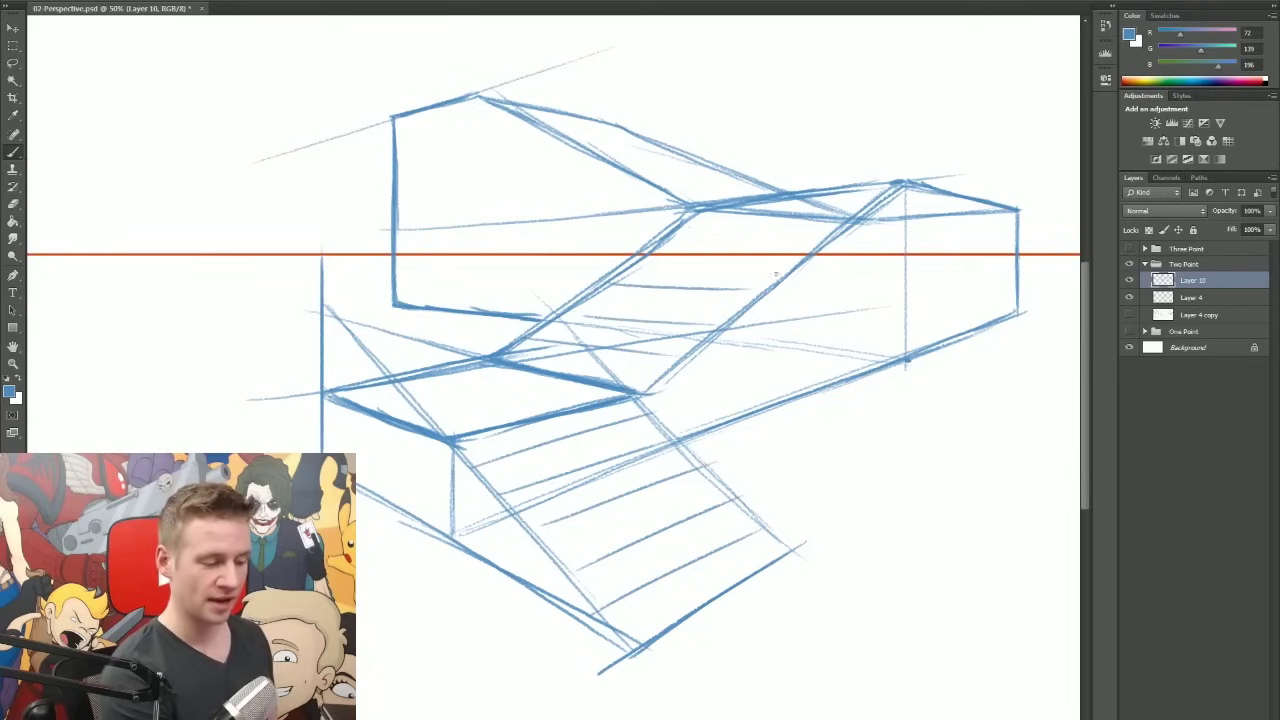
{"action": "left_click_drag", "start_coordinate": [642, 262], "coordinate": [806, 256]}
{"action": "left_click_drag", "start_coordinate": [668, 236], "coordinate": [824, 226]}
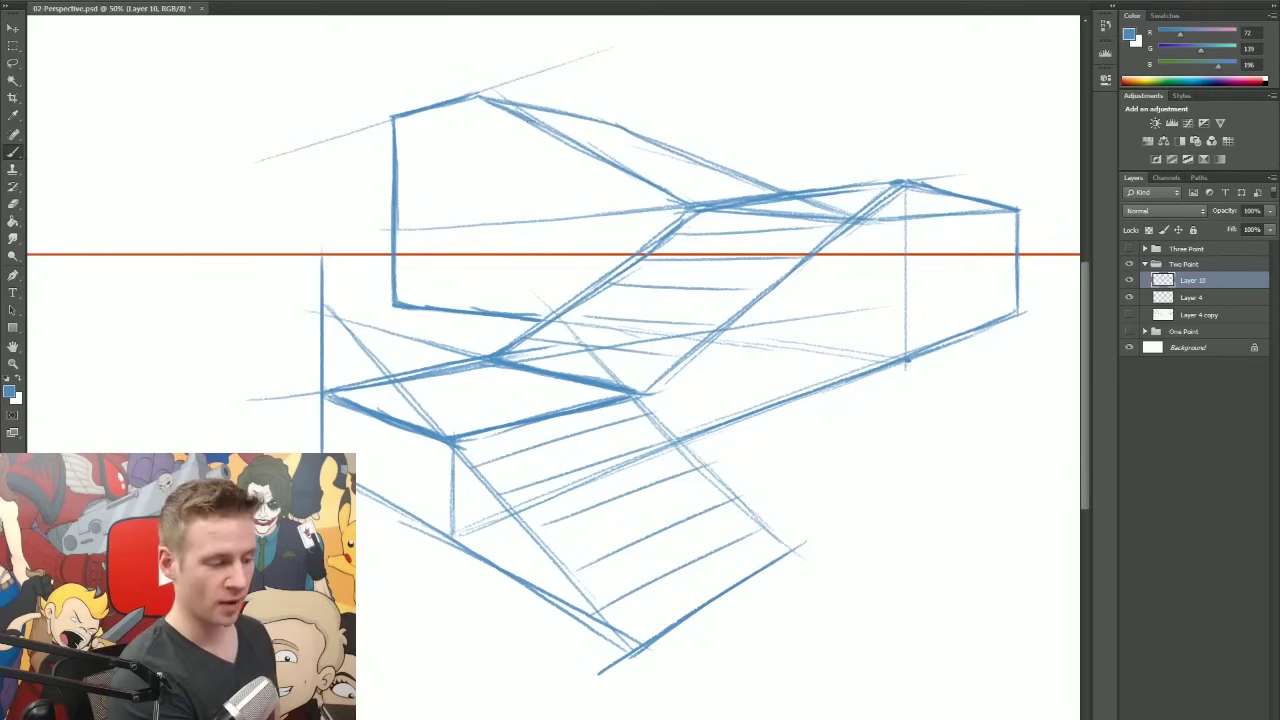
{"action": "mouse_move", "coordinate": [526, 118]}
{"action": "left_mouse_down"}
{"action": "mouse_move", "coordinate": [660, 134]}
{"action": "mouse_move", "coordinate": [726, 174]}
{"action": "left_mouse_up"}
{"action": "left_click_drag", "start_coordinate": [644, 174], "coordinate": [768, 192]}
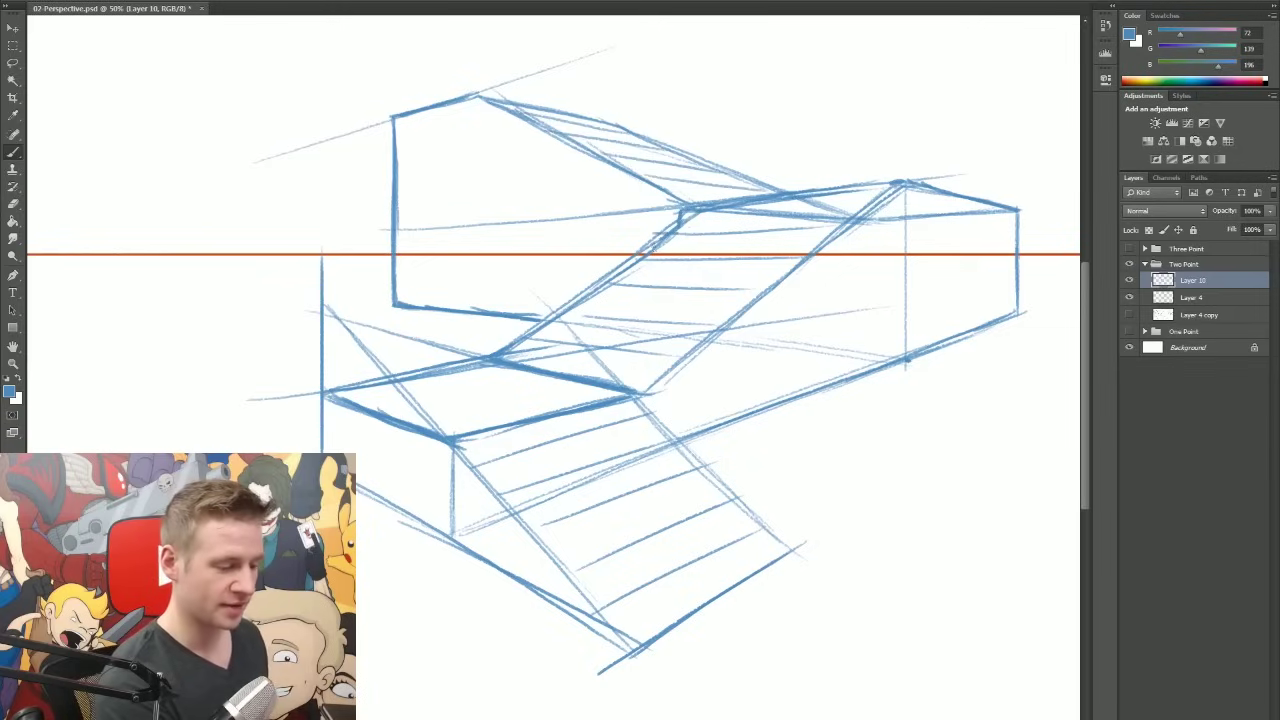
Sketch zigzag risers along the second ramp's near-wall side and darken the tread lines running across from them
{"action": "mouse_move", "coordinate": [654, 234]}
{"action": "left_mouse_down"}
{"action": "mouse_move", "coordinate": [652, 258]}
{"action": "mouse_move", "coordinate": [620, 271]}
{"action": "left_mouse_up"}
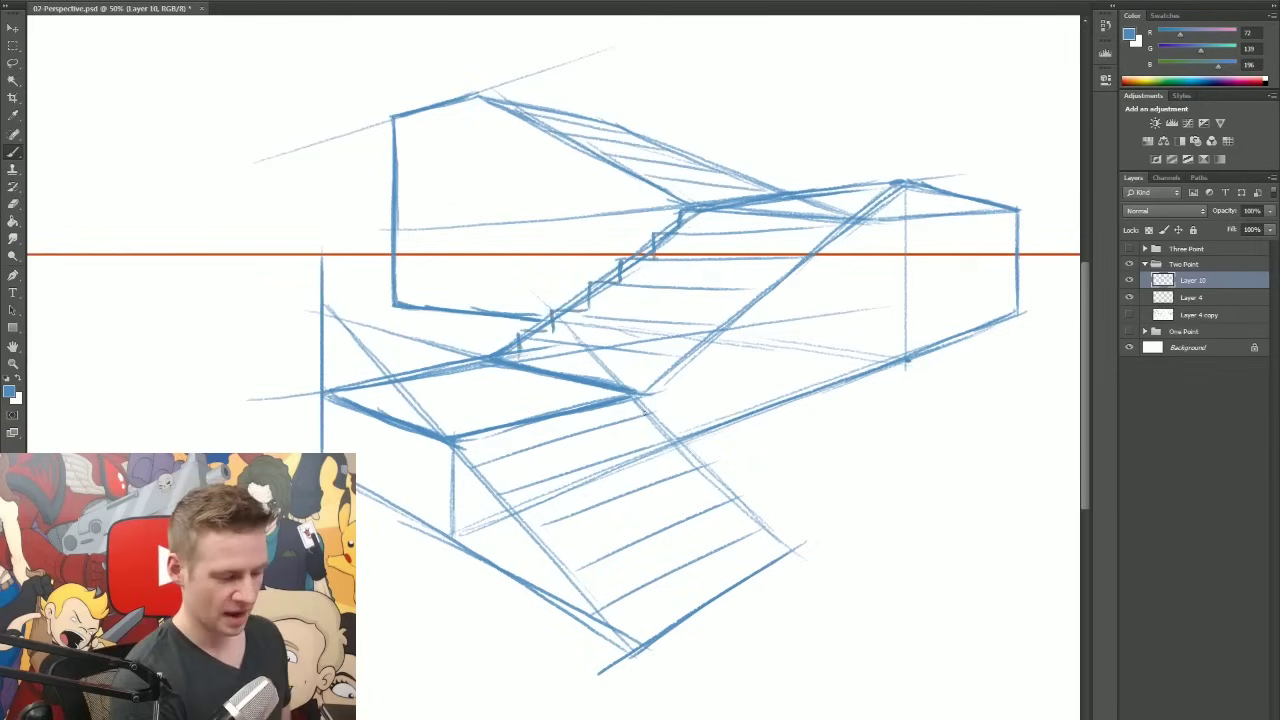
{"action": "left_click_drag", "start_coordinate": [518, 354], "coordinate": [605, 372]}
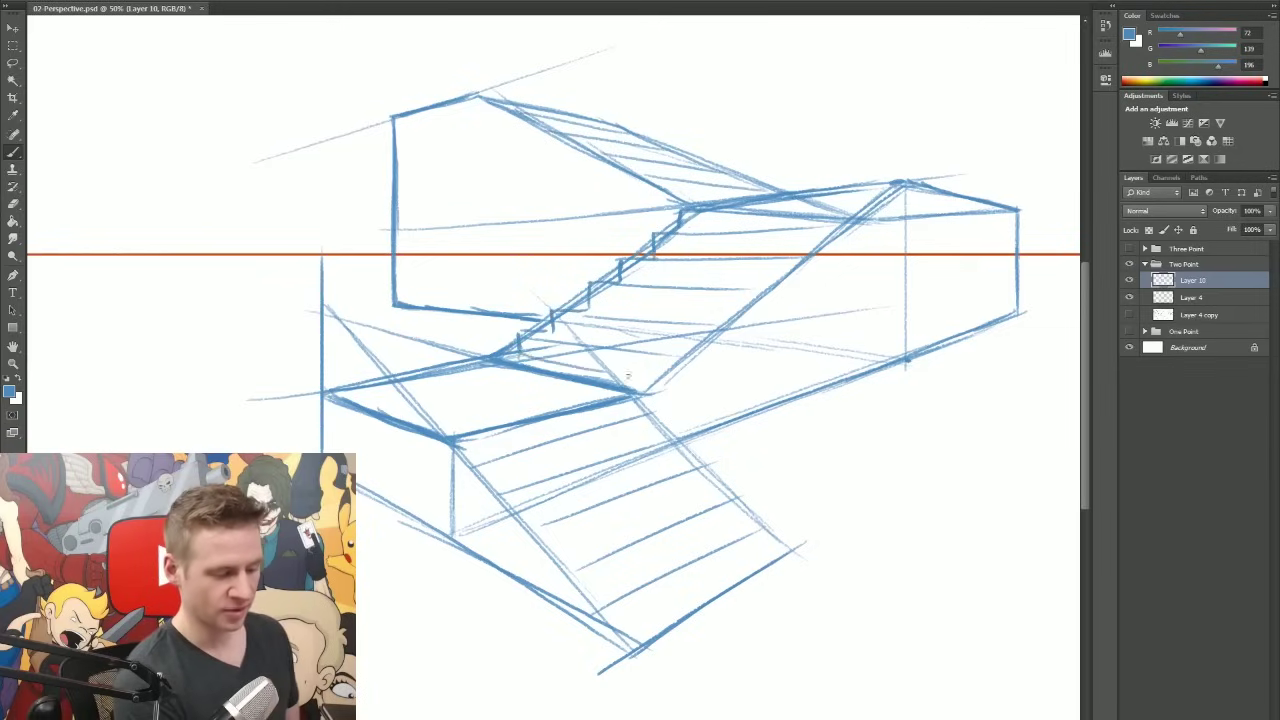
{"action": "left_click_drag", "start_coordinate": [528, 334], "coordinate": [648, 349]}
{"action": "left_click_drag", "start_coordinate": [564, 311], "coordinate": [732, 317]}
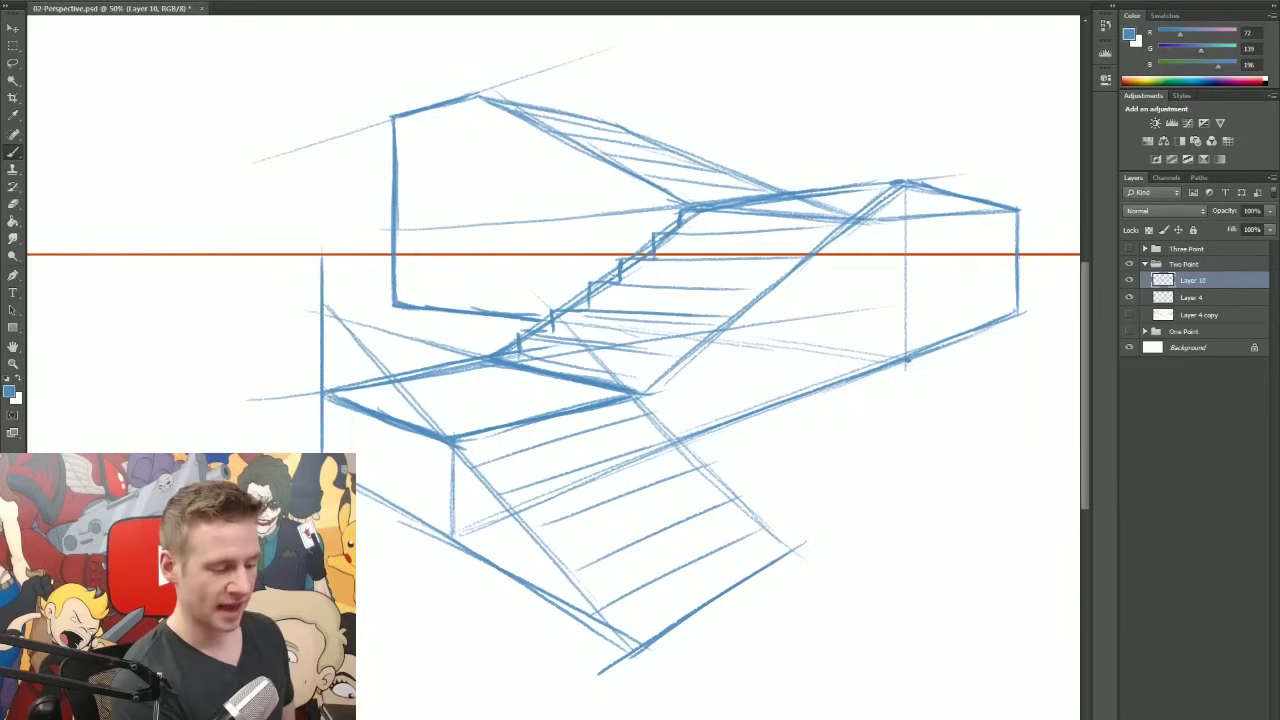
{"action": "left_click_drag", "start_coordinate": [610, 281], "coordinate": [768, 288]}
{"action": "left_click_drag", "start_coordinate": [650, 257], "coordinate": [804, 257]}
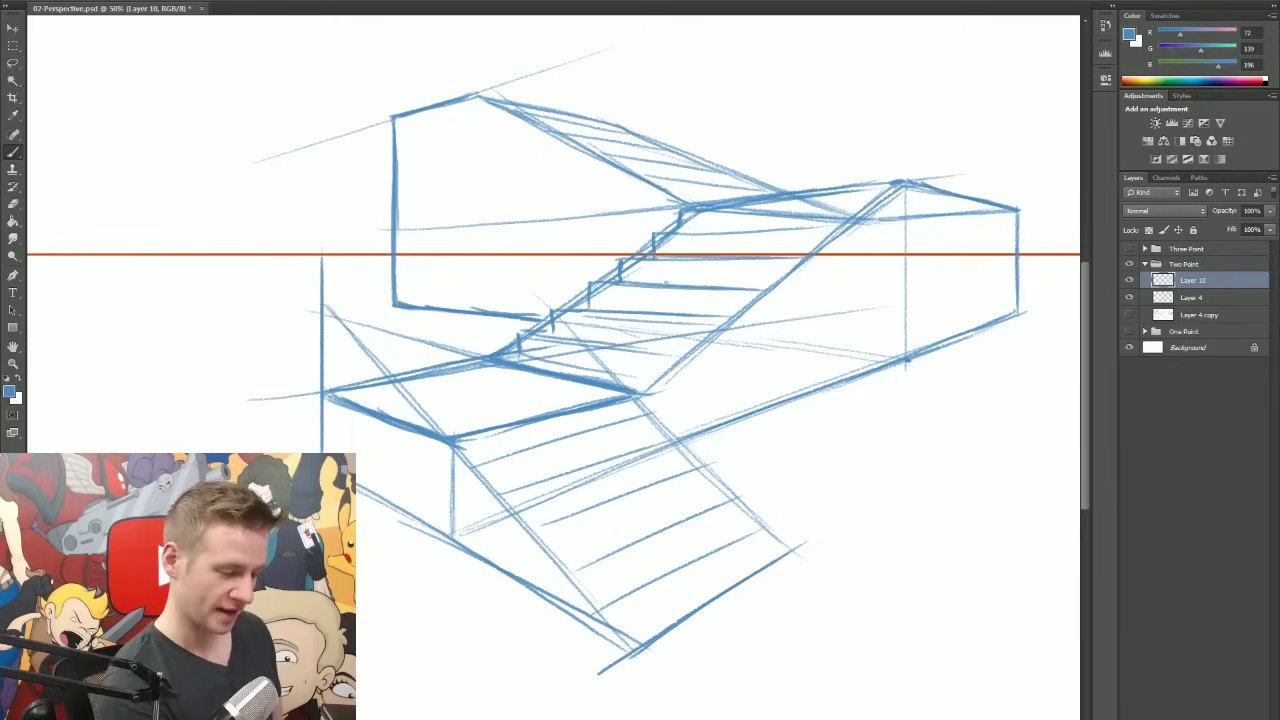
{"action": "left_click_drag", "start_coordinate": [622, 284], "coordinate": [772, 287]}
{"action": "mouse_move", "coordinate": [656, 259]}
{"action": "left_mouse_down"}
{"action": "mouse_move", "coordinate": [728, 260]}
{"action": "mouse_move", "coordinate": [814, 227]}
{"action": "left_mouse_up"}
Sketch the third flight's stepped profile and treads, and add vertical risers along the second flight's open side
{"action": "left_click_drag", "start_coordinate": [682, 210], "coordinate": [682, 186]}
{"action": "mouse_move", "coordinate": [682, 186]}
{"action": "left_mouse_down"}
{"action": "mouse_move", "coordinate": [630, 173]}
{"action": "mouse_move", "coordinate": [590, 138]}
{"action": "left_mouse_up"}
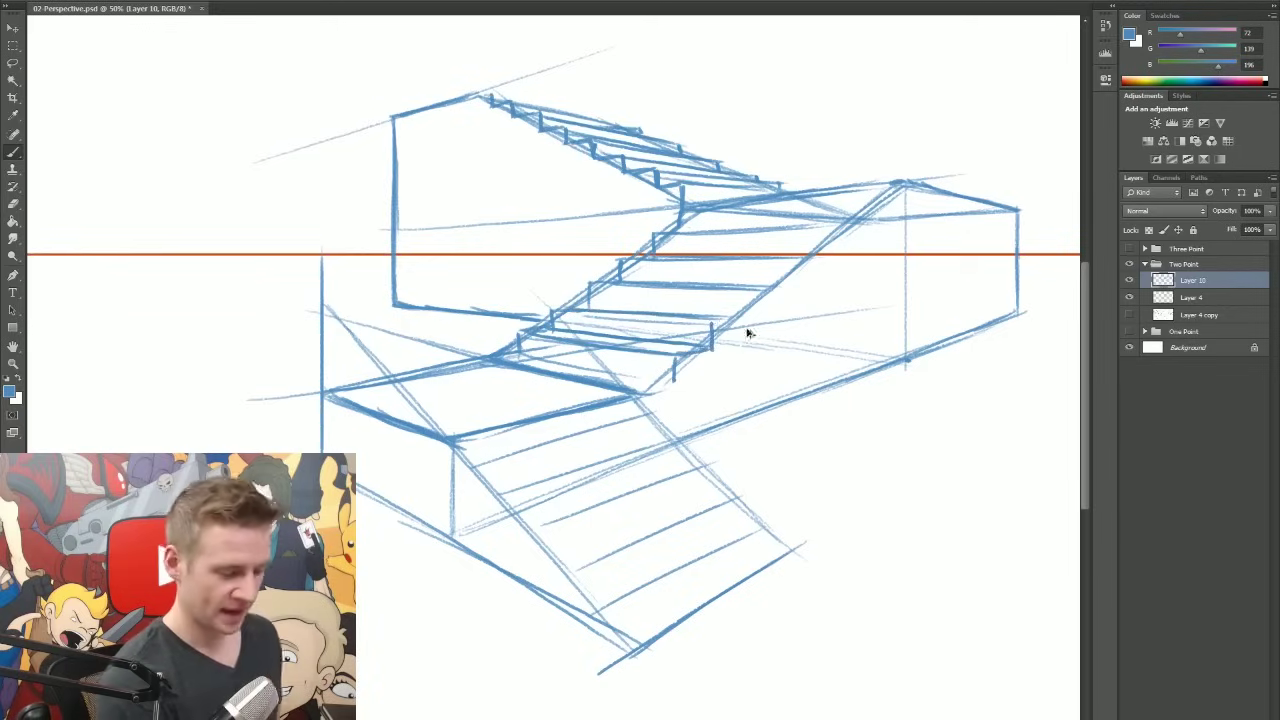
{"action": "left_click_drag", "start_coordinate": [718, 320], "coordinate": [752, 320]}
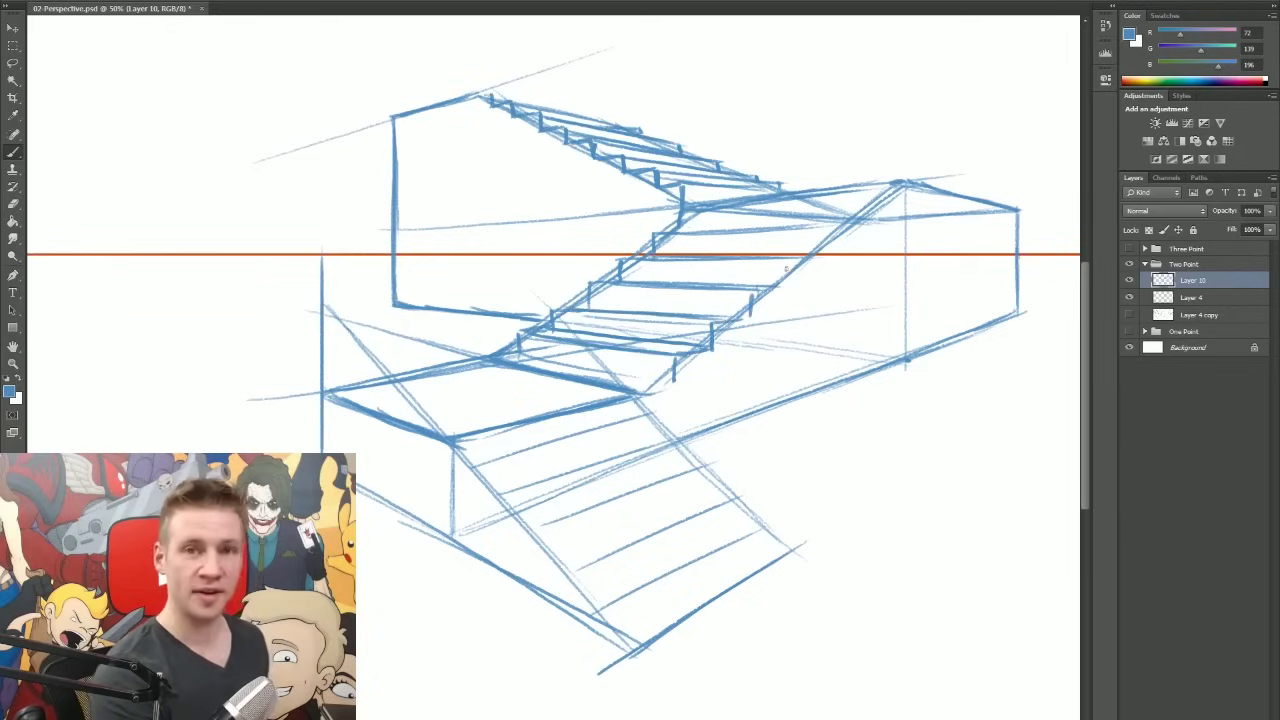
{"action": "left_click_drag", "start_coordinate": [786, 261], "coordinate": [785, 282]}
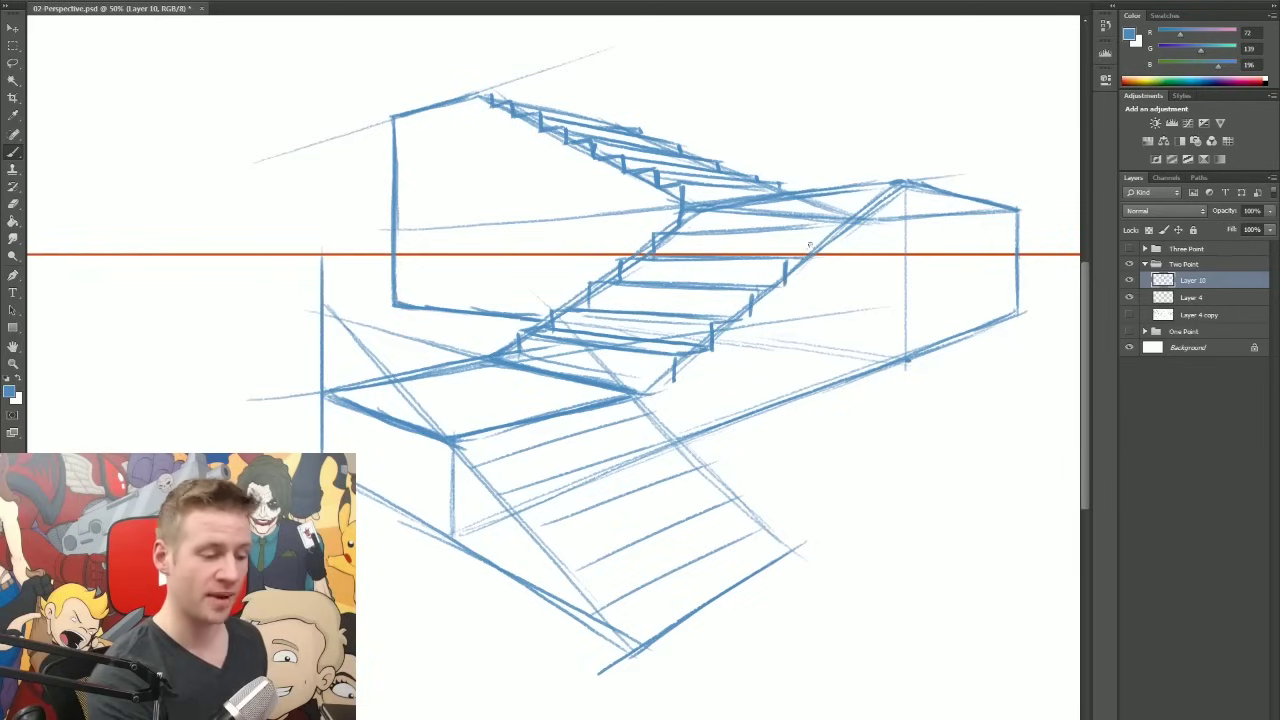
{"action": "left_click_drag", "start_coordinate": [813, 230], "coordinate": [817, 252]}
{"action": "mouse_move", "coordinate": [686, 236]}
{"action": "left_mouse_down"}
{"action": "mouse_move", "coordinate": [852, 228]}
{"action": "mouse_move", "coordinate": [878, 214]}
{"action": "mouse_move", "coordinate": [886, 186]}
{"action": "left_mouse_up"}
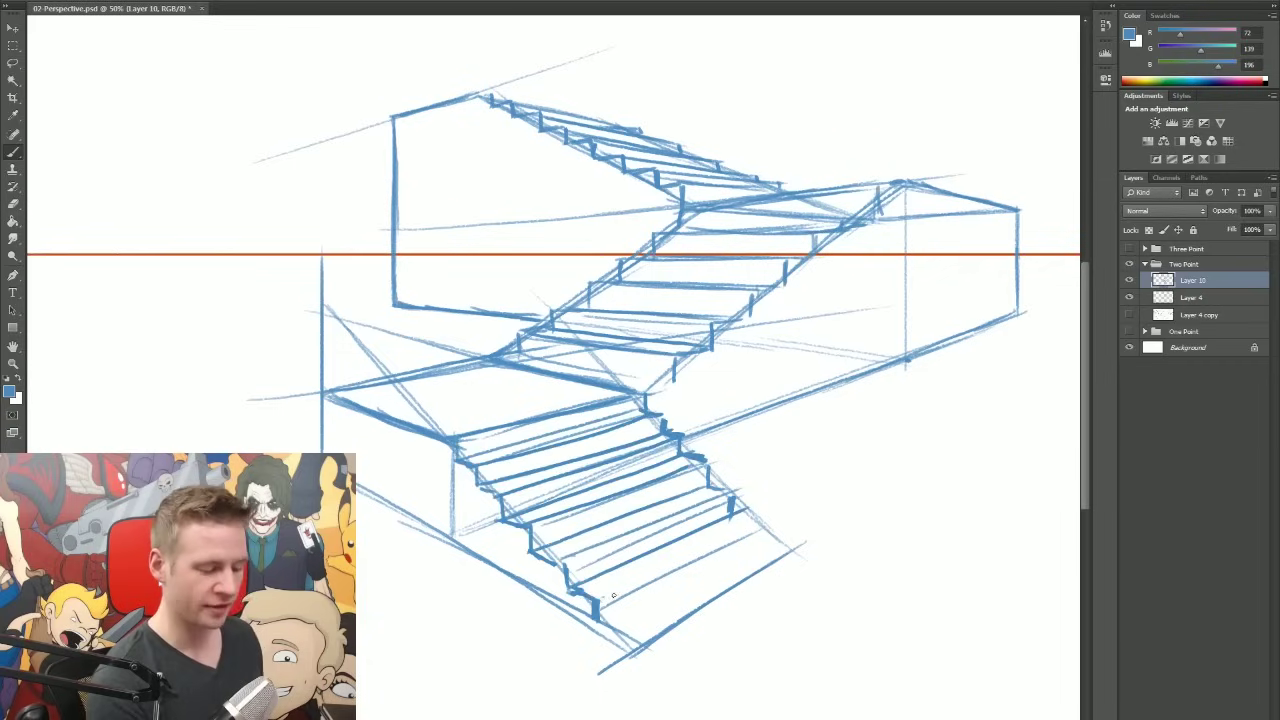
Complete the lowest flight's bottom steps with riser corners and tread lines down to the ground edge
{"action": "left_click_drag", "start_coordinate": [588, 600], "coordinate": [618, 592]}
{"action": "mouse_move", "coordinate": [610, 592]}
{"action": "left_mouse_down"}
{"action": "mouse_move", "coordinate": [763, 524]}
{"action": "mouse_move", "coordinate": [758, 548]}
{"action": "left_mouse_up"}
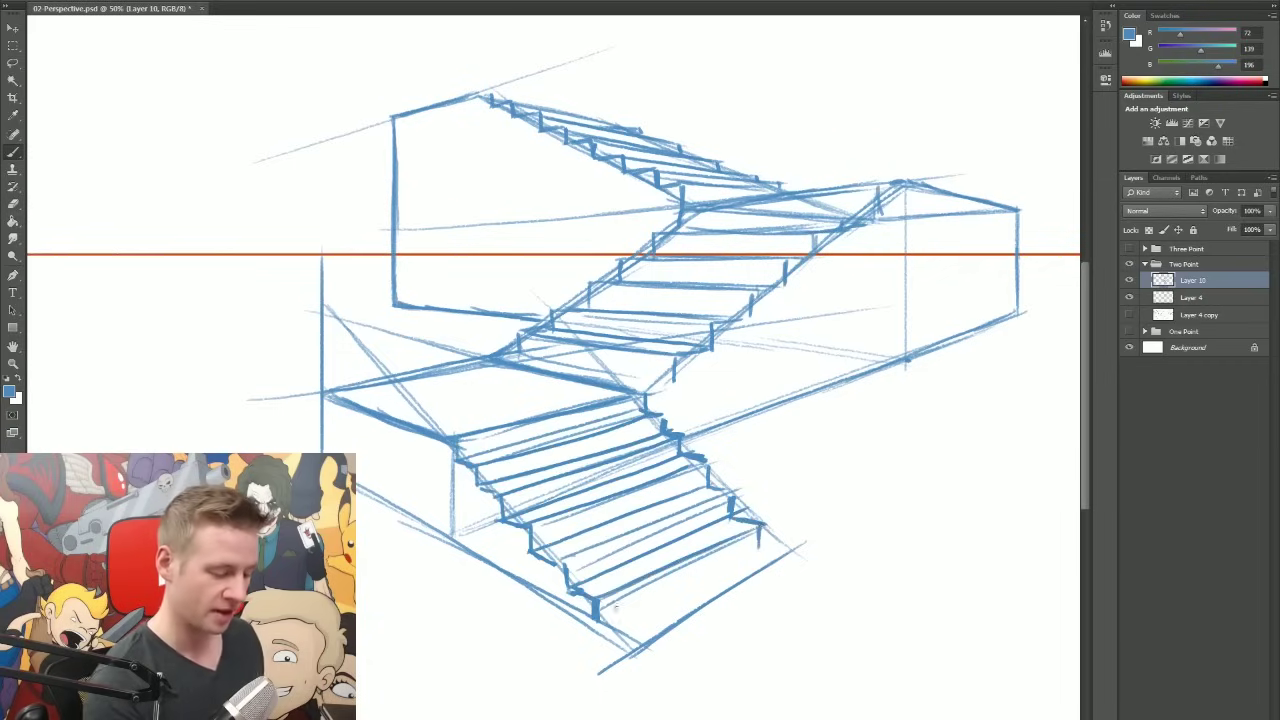
{"action": "left_click_drag", "start_coordinate": [612, 620], "coordinate": [752, 546]}
{"action": "left_click_drag", "start_coordinate": [634, 642], "coordinate": [774, 566]}
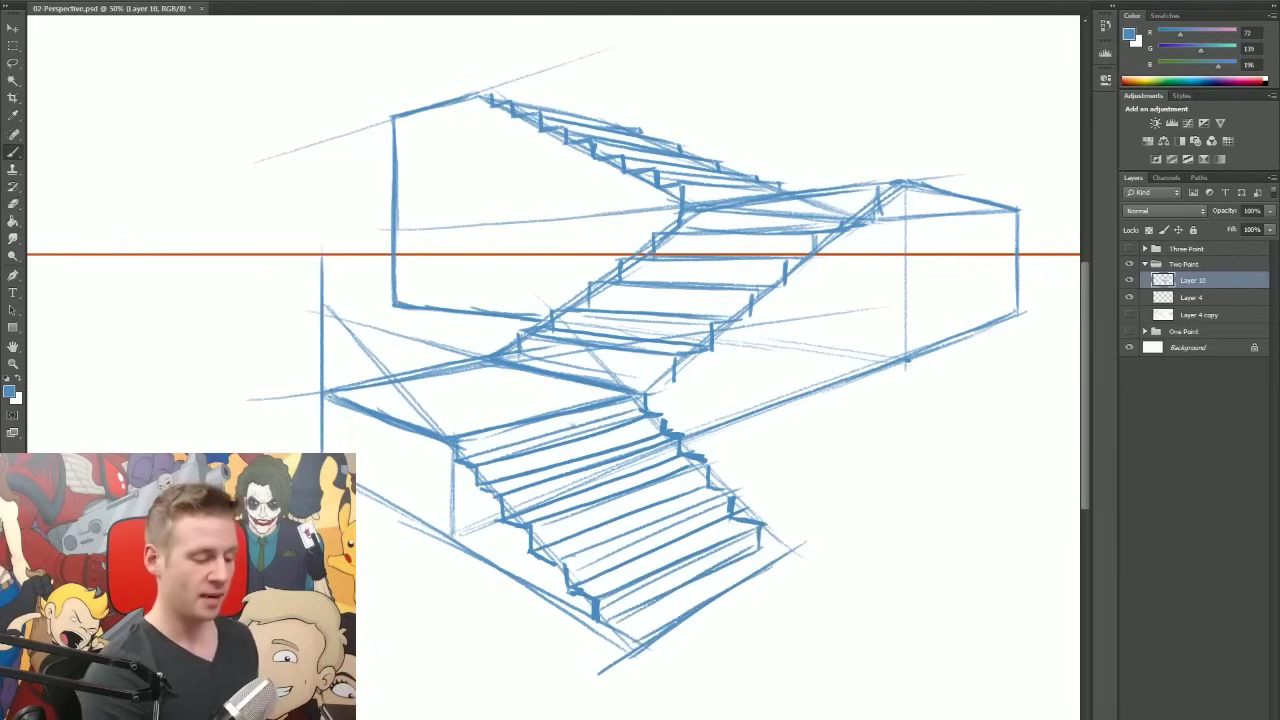
Darken the staircase's ground edges along the lower landing's base and below the second flight
{"action": "key", "text": "z"}
{"action": "right_click", "coordinate": [584, 441]}
{"action": "left_click", "coordinate": [664, 540]}
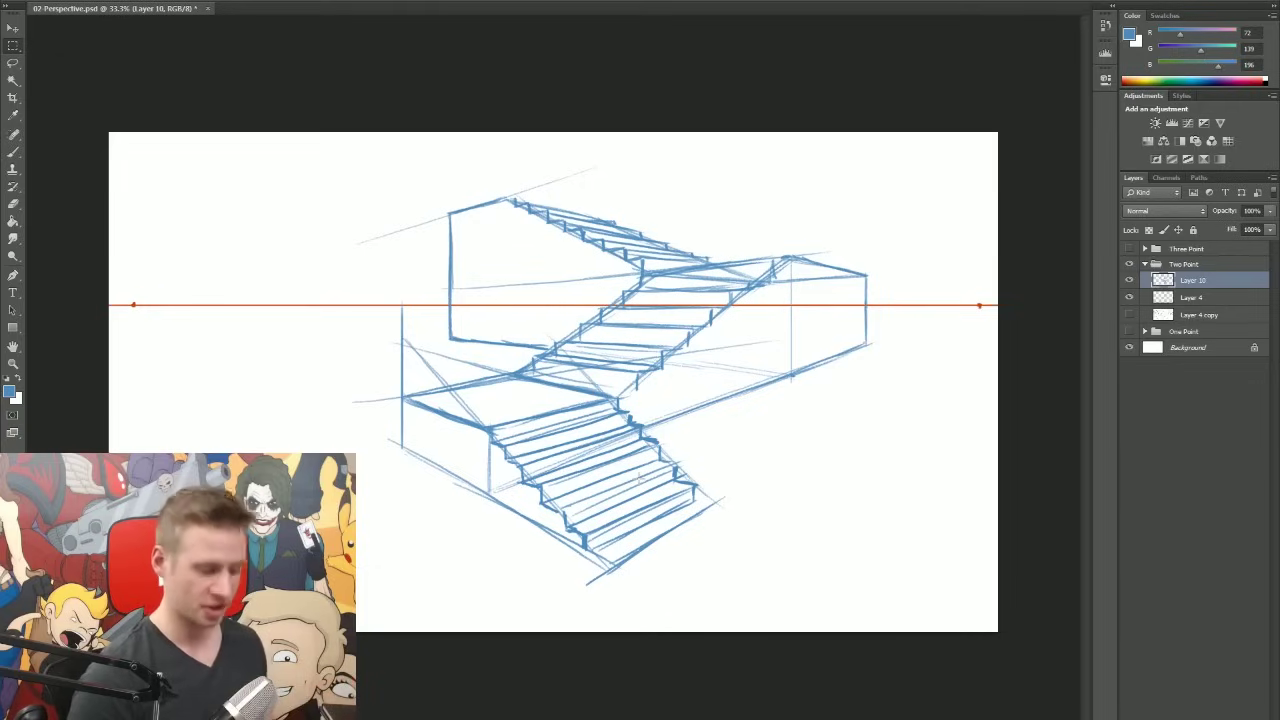
{"action": "key", "text": "b"}
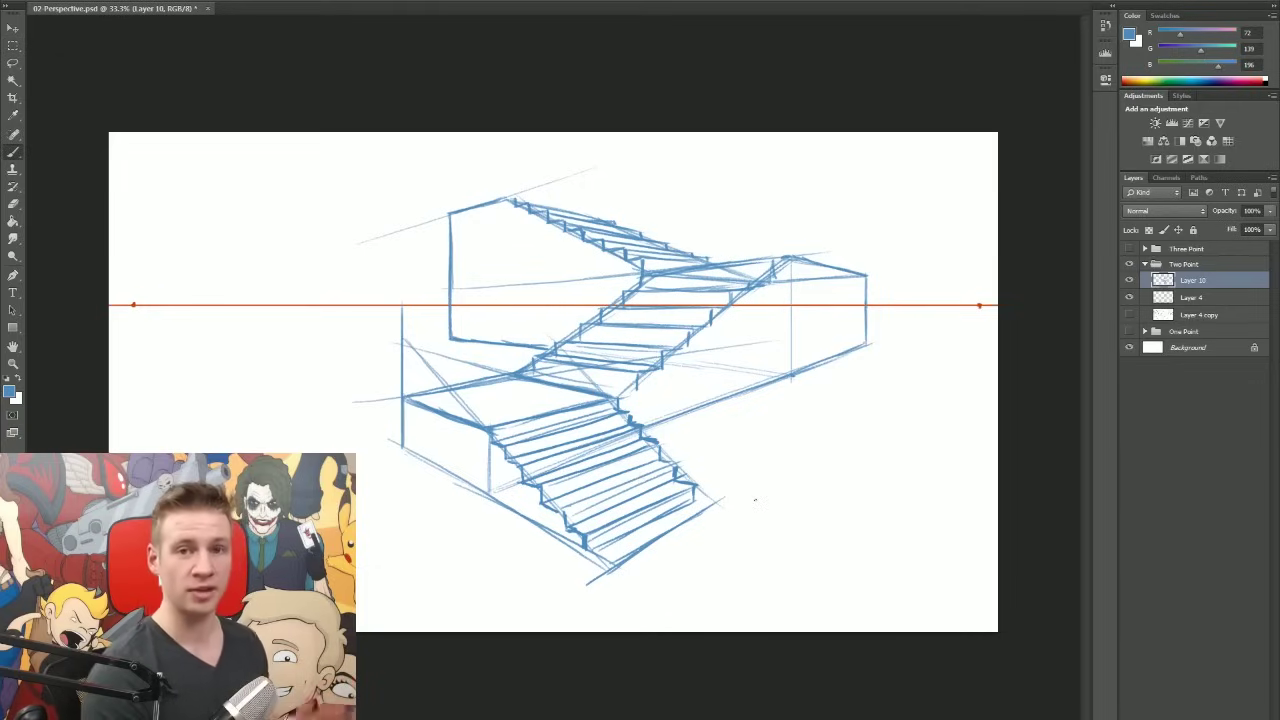
{"action": "left_click_drag", "start_coordinate": [404, 446], "coordinate": [580, 544]}
{"action": "left_click_drag", "start_coordinate": [645, 427], "coordinate": [842, 365]}
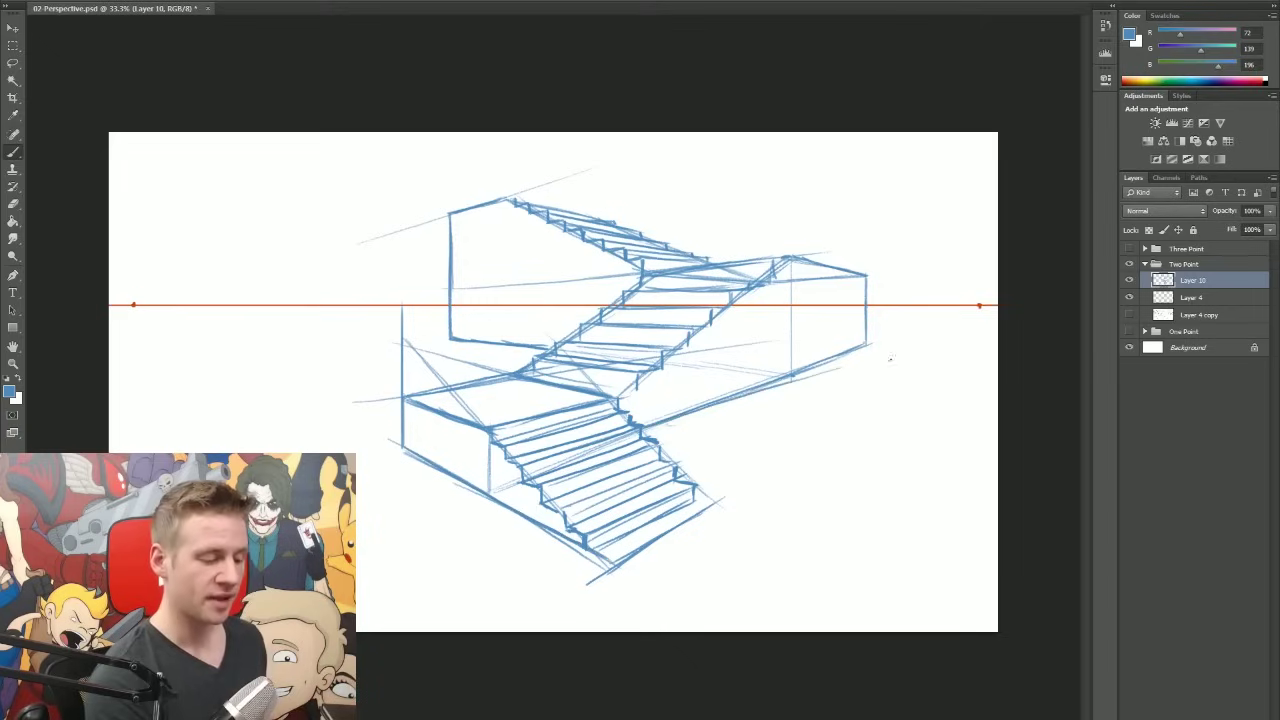
{"action": "key", "text": "ctrl+z"}
{"action": "left_click_drag", "start_coordinate": [641, 431], "coordinate": [842, 353]}
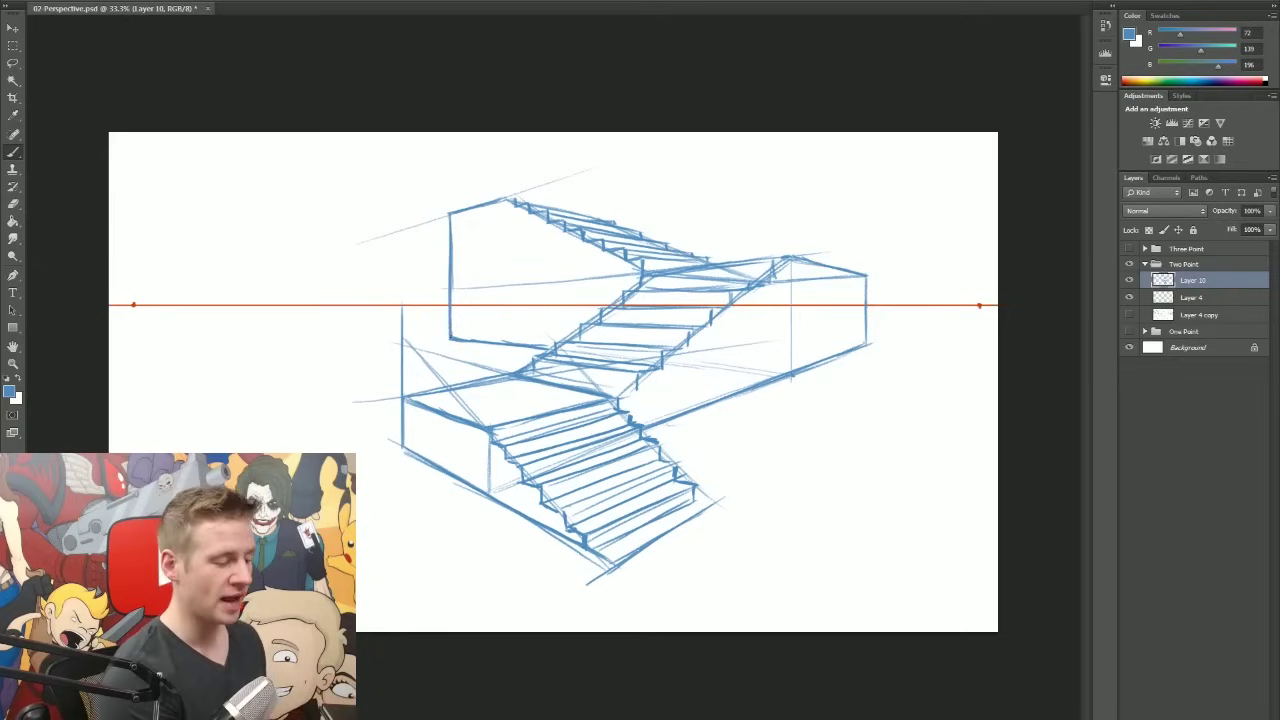
{"action": "mouse_move", "coordinate": [450, 335]}
{"action": "left_mouse_down"}
{"action": "mouse_move", "coordinate": [275, 366]}
{"action": "mouse_move", "coordinate": [880, 490]}
{"action": "mouse_move", "coordinate": [905, 370]}
{"action": "left_mouse_up"}
{"action": "key", "text": "ctrl+z"}
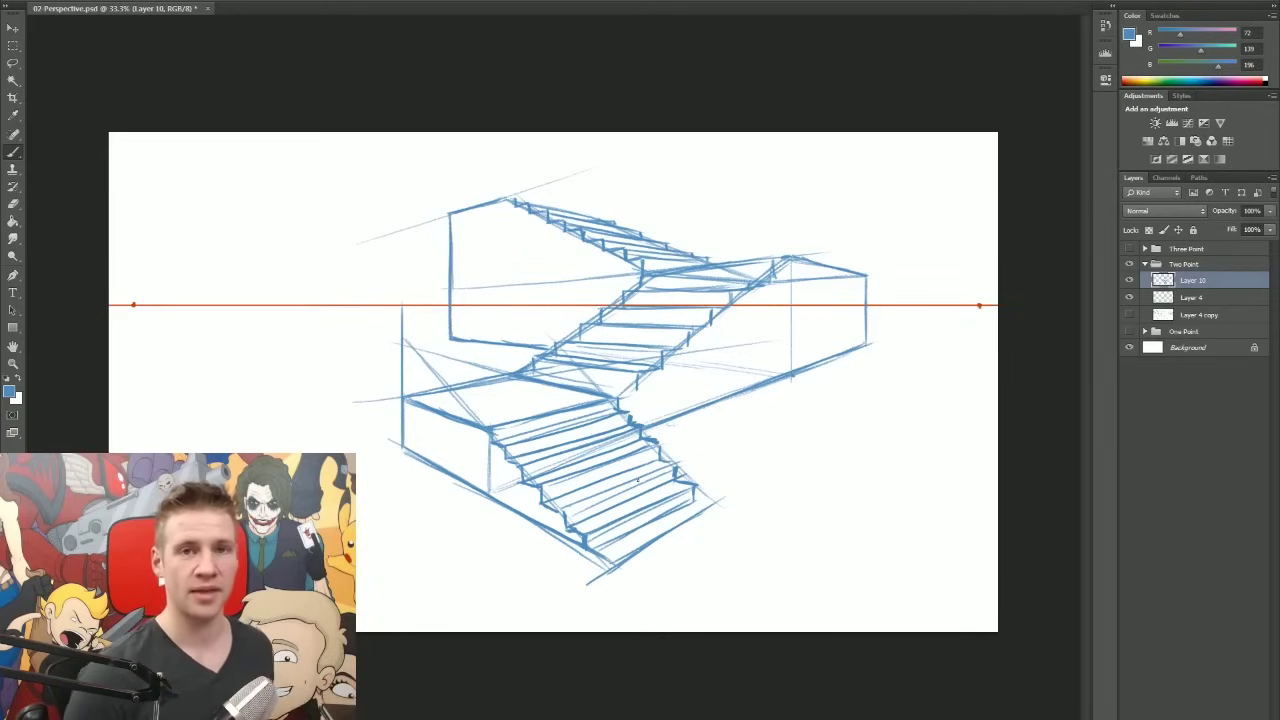
Hide the Two Point group, show the Three Point group and add a new layer above its url grid
{"action": "left_click", "coordinate": [1129, 263]}
{"action": "left_click", "coordinate": [1129, 249]}
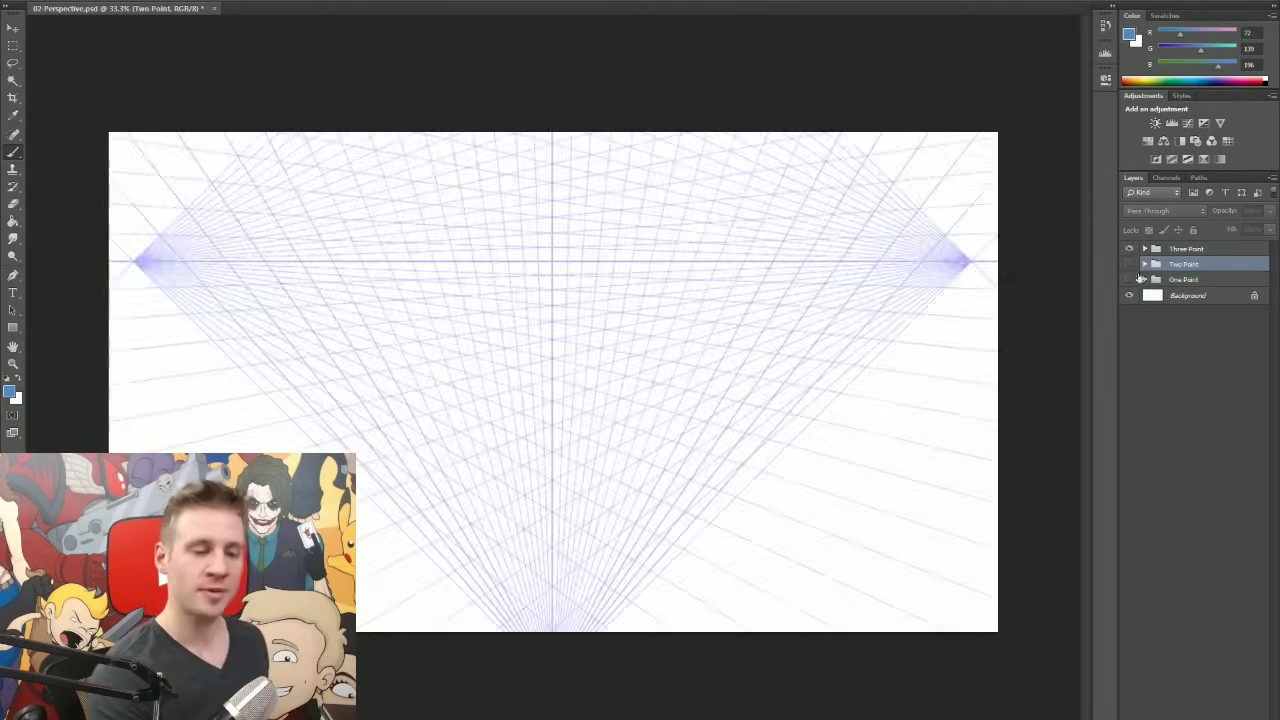
{"action": "left_click", "coordinate": [1145, 248]}
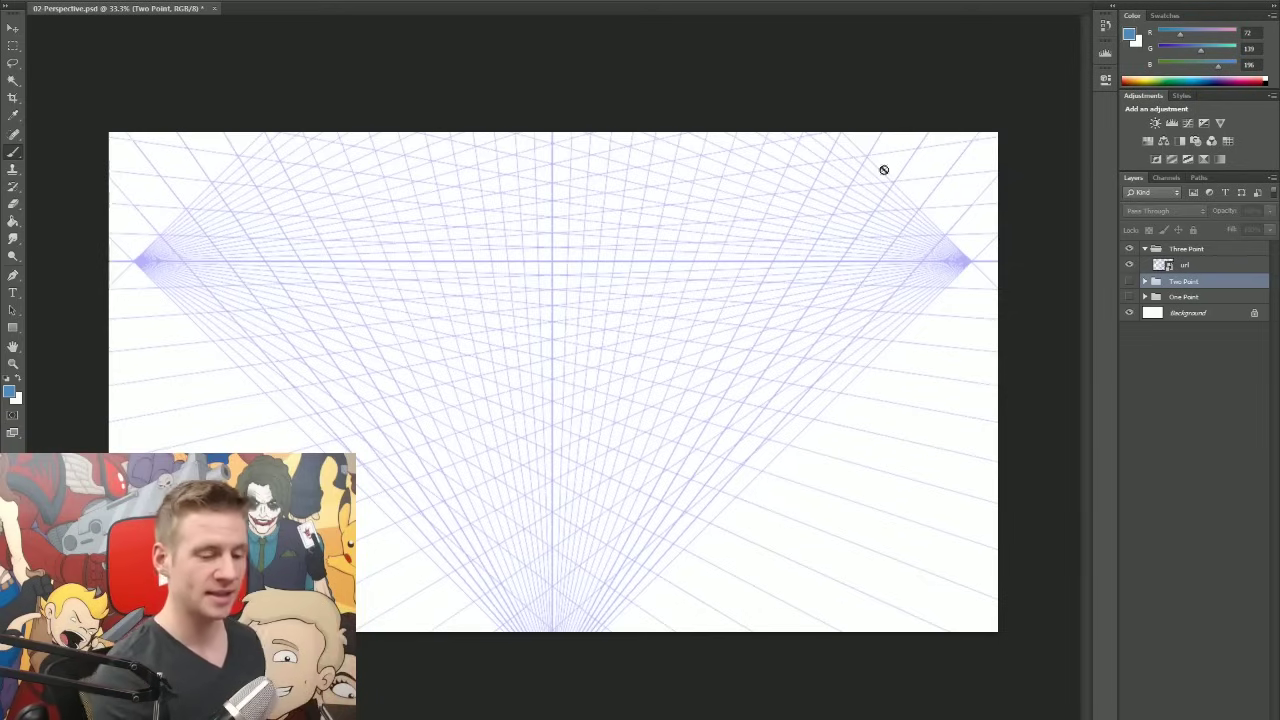
{"action": "left_click", "coordinate": [1181, 265]}
{"action": "key", "text": "ctrl+shift+alt+n"}
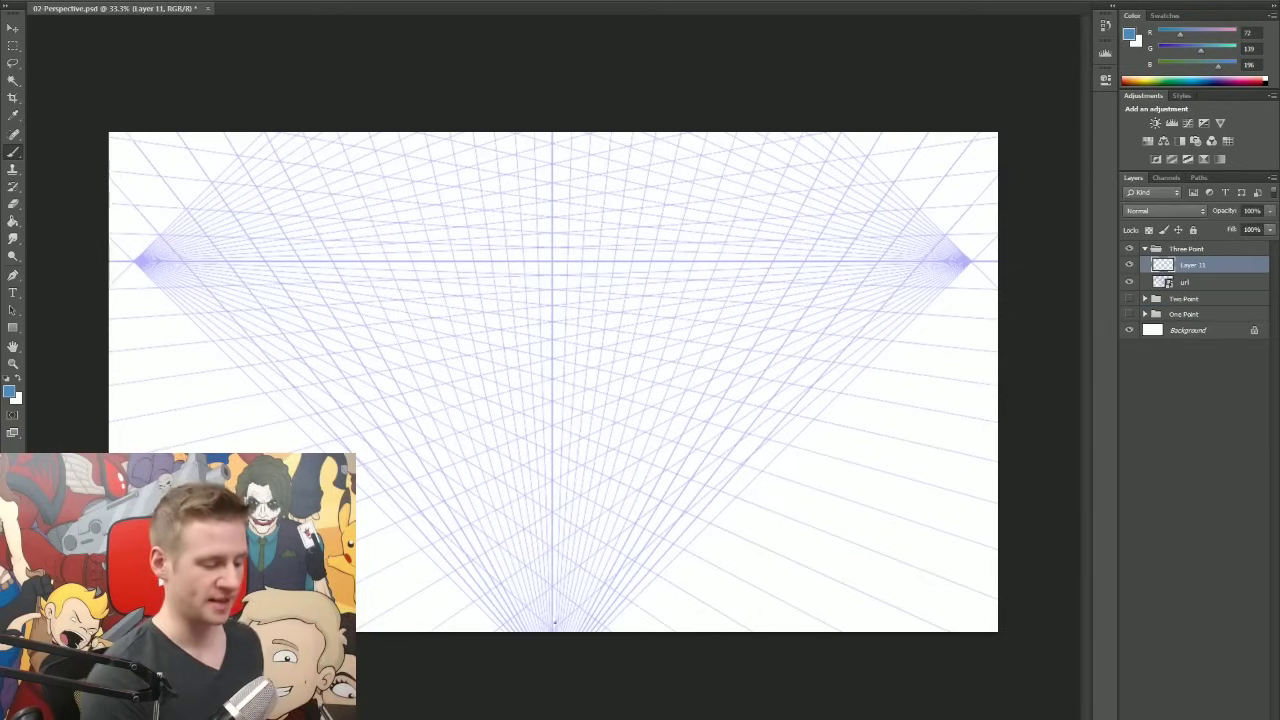
Sketch a tall building on the three-point grid with a central vertical corner, two receding base edges and outward-sloping side edges
{"action": "mouse_move", "coordinate": [552, 513]}
{"action": "left_mouse_down"}
{"action": "mouse_move", "coordinate": [552, 177]}
{"action": "mouse_move", "coordinate": [585, 146]}
{"action": "left_mouse_up"}
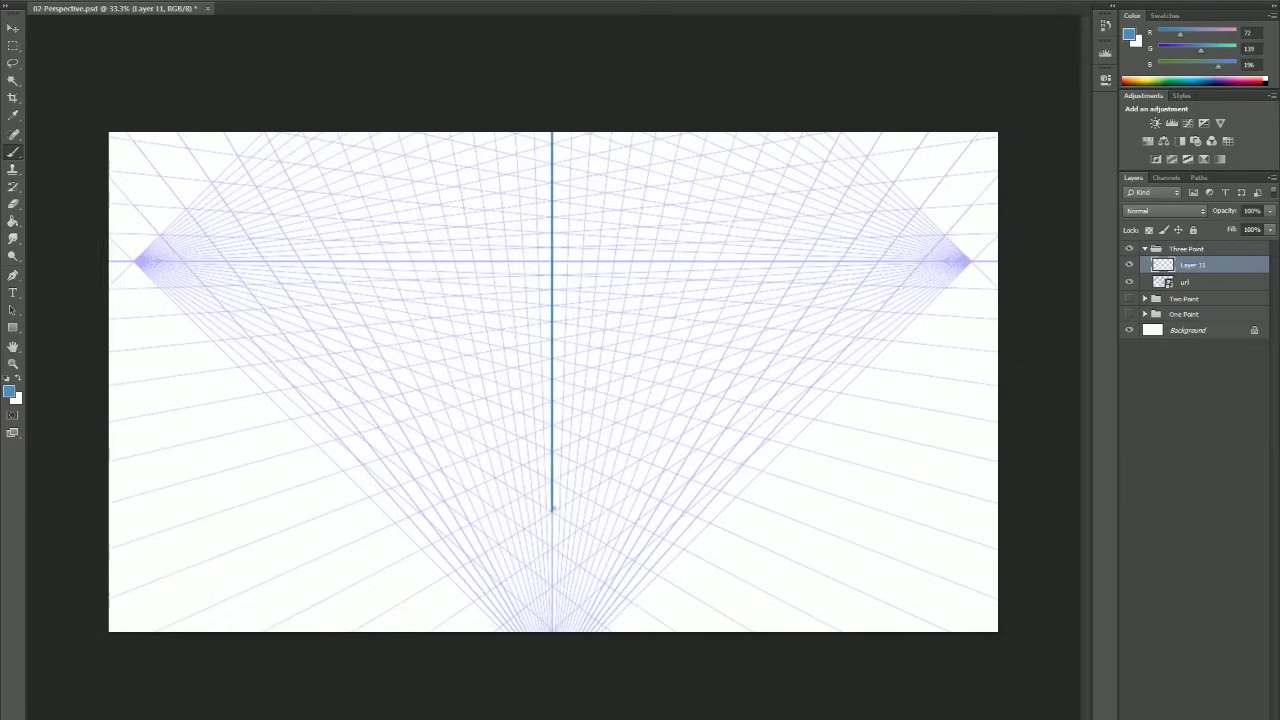
{"action": "left_click_drag", "start_coordinate": [552, 508], "coordinate": [658, 446]}
{"action": "left_click_drag", "start_coordinate": [551, 510], "coordinate": [466, 460]}
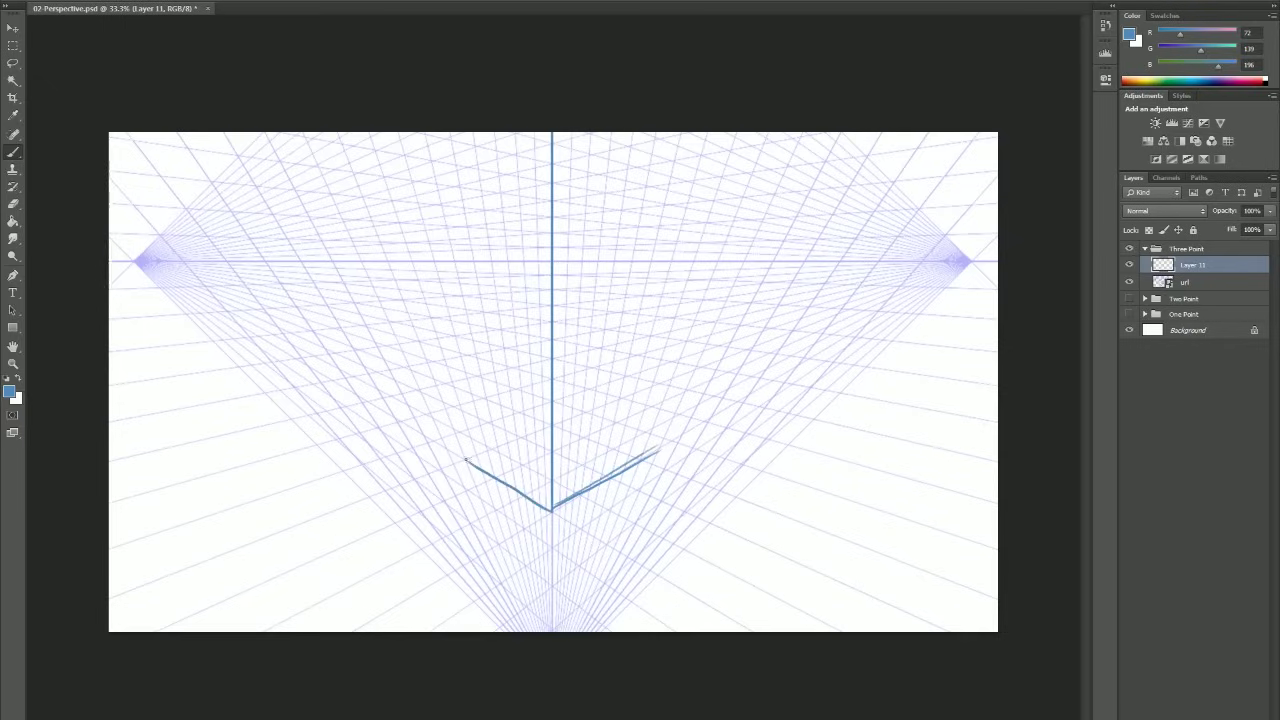
{"action": "mouse_move", "coordinate": [551, 509]}
{"action": "left_mouse_down"}
{"action": "mouse_move", "coordinate": [452, 452]}
{"action": "mouse_move", "coordinate": [436, 378]}
{"action": "left_mouse_up"}
{"action": "left_click_drag", "start_coordinate": [461, 453], "coordinate": [403, 296]}
{"action": "left_click_drag", "start_coordinate": [423, 353], "coordinate": [362, 183]}
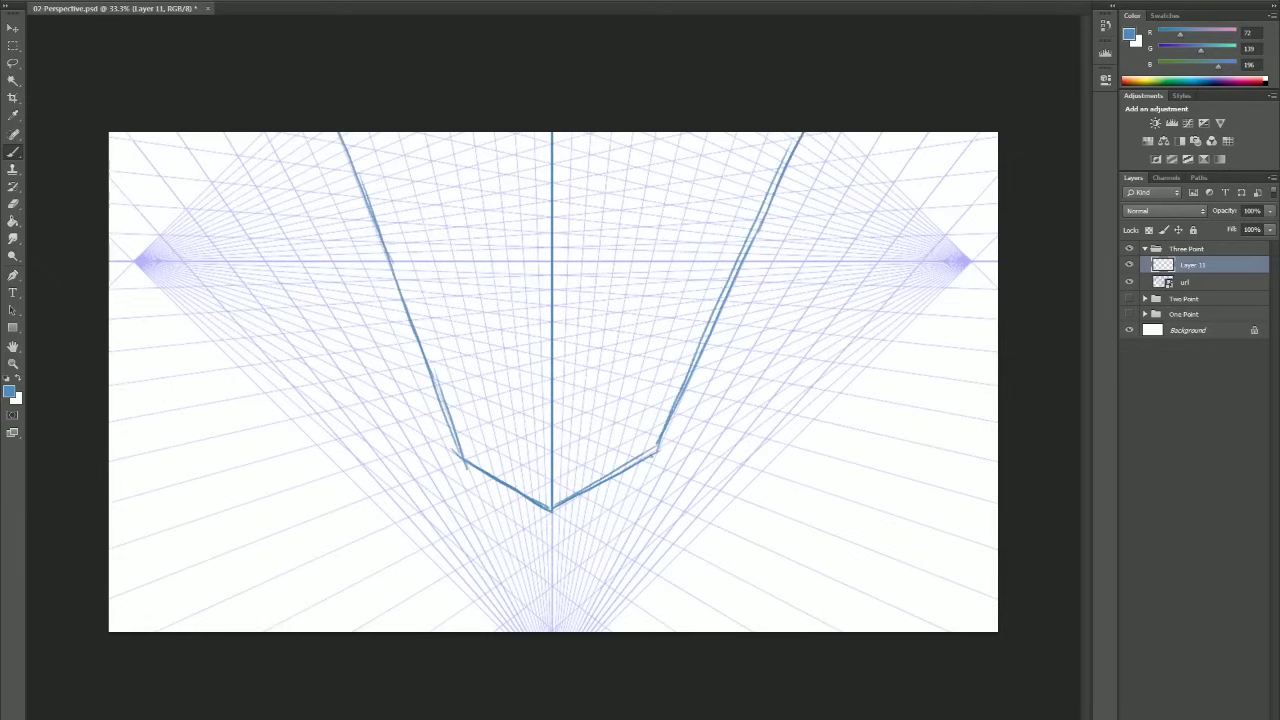
Add a short ledge near the base of the building's right side edge and a second edge rising from it along the grid
{"action": "mouse_move", "coordinate": [652, 456]}
{"action": "left_mouse_down"}
{"action": "mouse_move", "coordinate": [684, 432]}
{"action": "mouse_move", "coordinate": [779, 250]}
{"action": "left_mouse_up"}
{"action": "key", "text": "ctrl+z"}
{"action": "left_click_drag", "start_coordinate": [698, 406], "coordinate": [774, 257]}
{"action": "left_click_drag", "start_coordinate": [740, 314], "coordinate": [822, 157]}
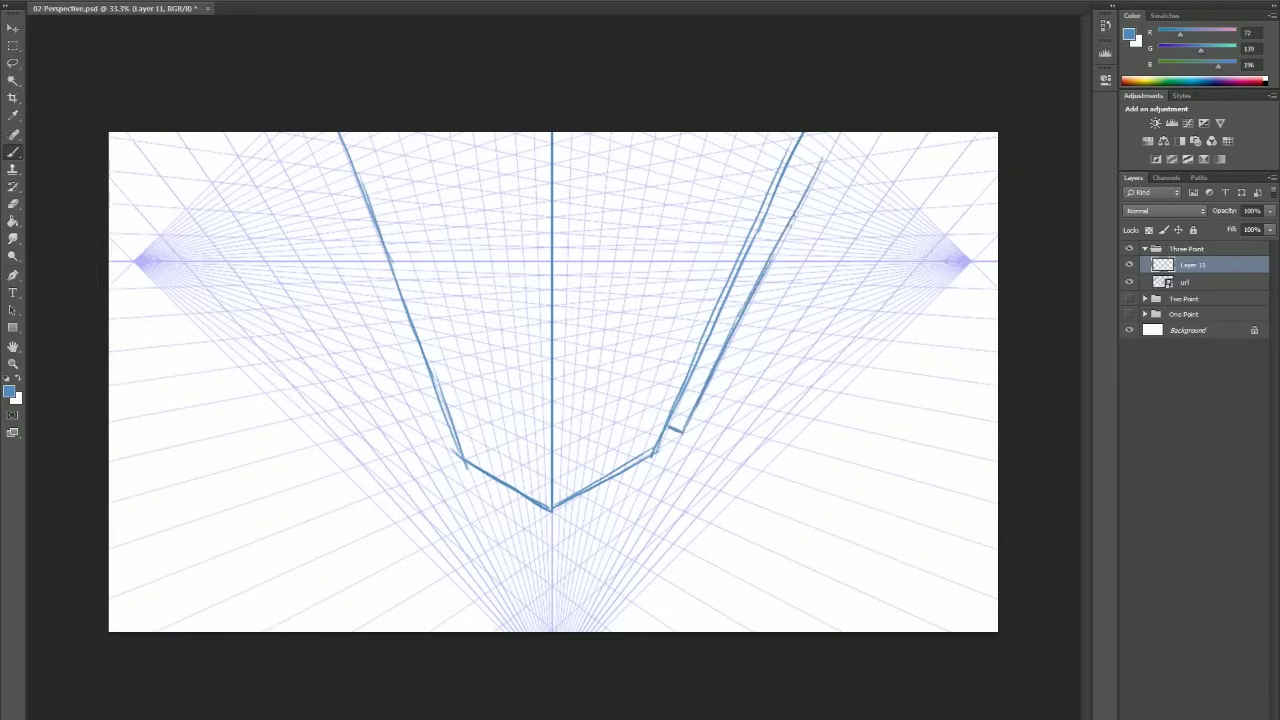
Extend the second building's edge to the canvas top and sketch its base plus further buildings receding toward the right vanishing point
{"action": "left_click_drag", "start_coordinate": [796, 214], "coordinate": [835, 132]}
{"action": "left_click_drag", "start_coordinate": [680, 430], "coordinate": [771, 386]}
{"action": "key", "text": "w"}
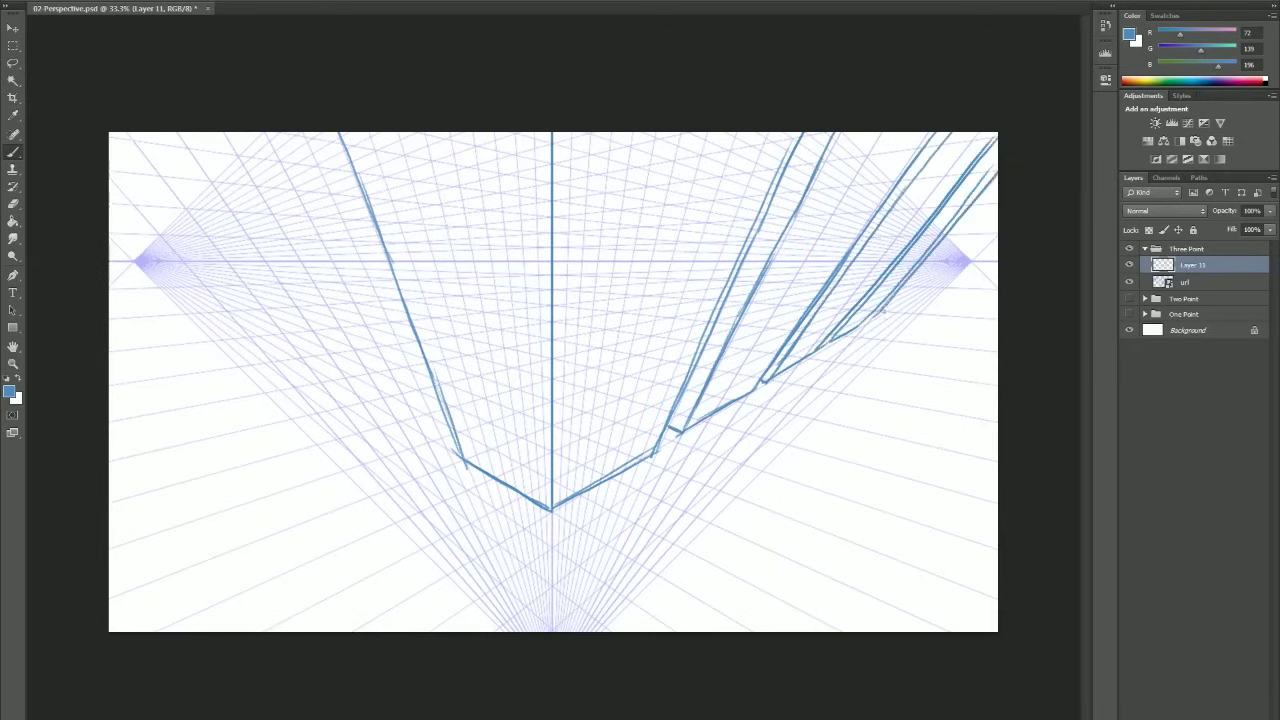
{"action": "left_click_drag", "start_coordinate": [880, 312], "coordinate": [998, 174]}
{"action": "mouse_move", "coordinate": [910, 287]}
{"action": "left_mouse_down"}
{"action": "mouse_move", "coordinate": [994, 189]}
{"action": "mouse_move", "coordinate": [954, 240]}
{"action": "left_mouse_up"}
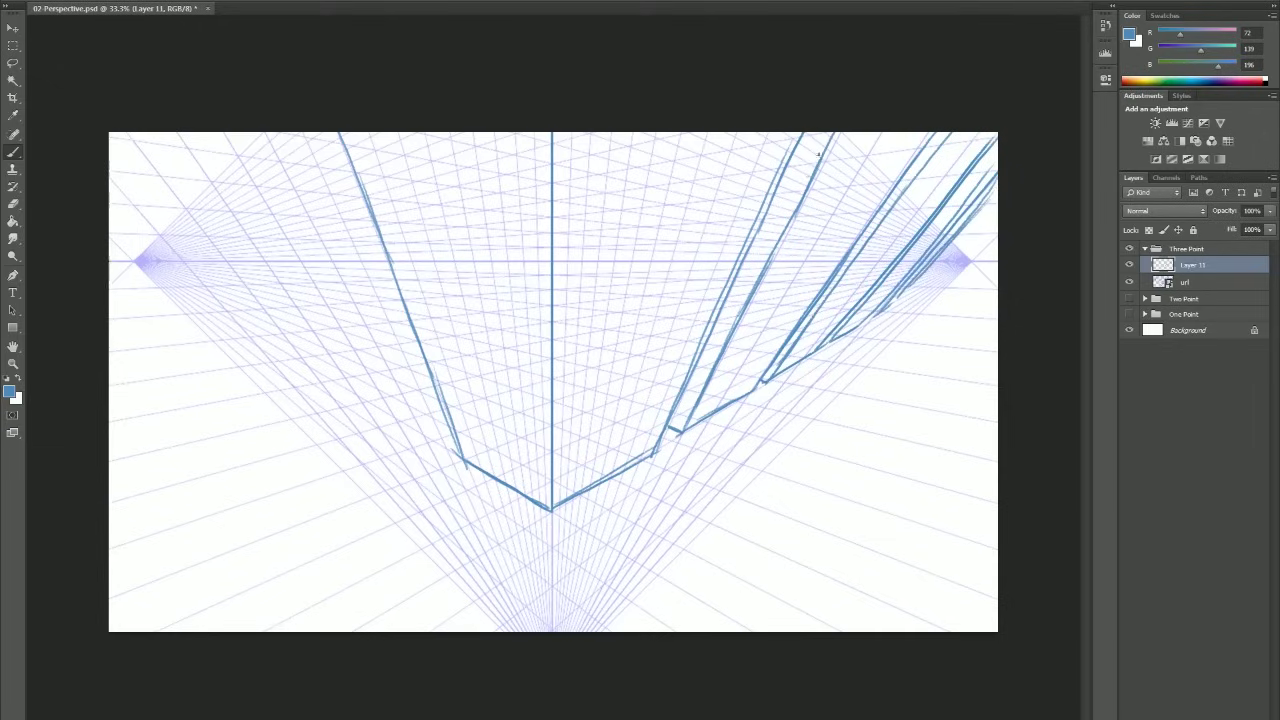
Hatch the narrow side faces of the buildings right of the central tower with short shading strokes
{"action": "left_click_drag", "start_coordinate": [818, 155], "coordinate": [680, 424]}
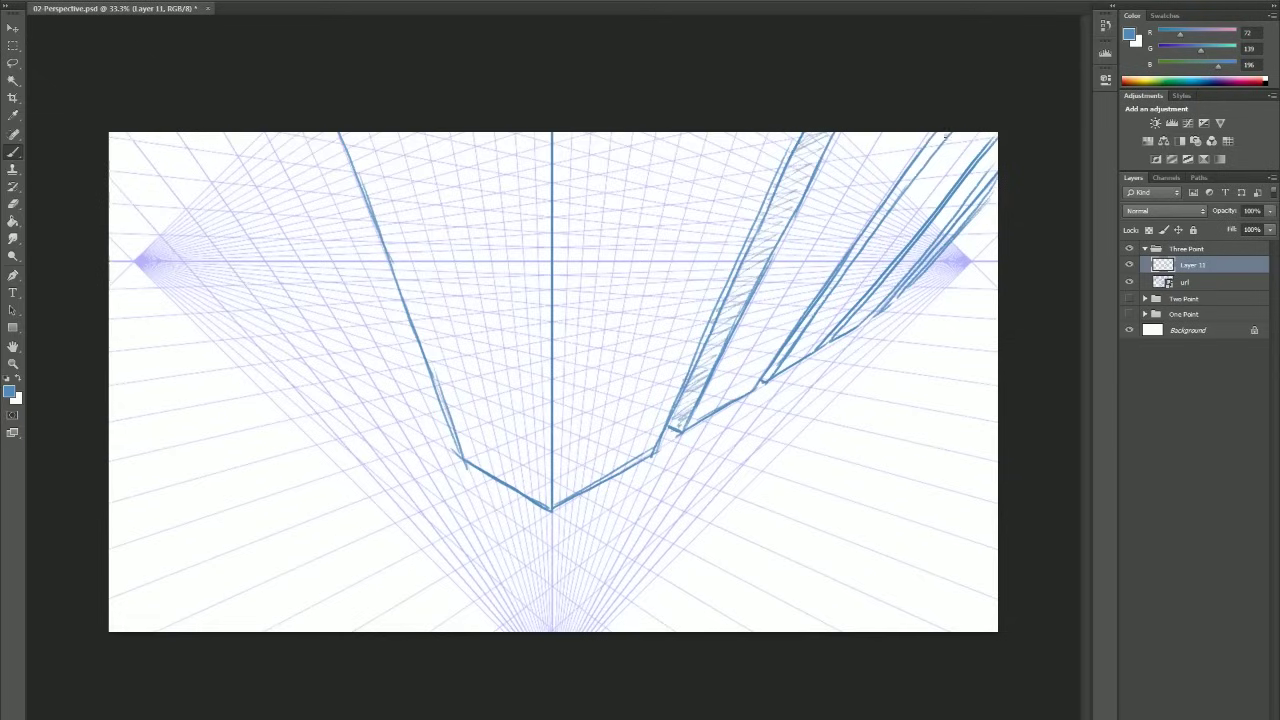
{"action": "left_click_drag", "start_coordinate": [944, 135], "coordinate": [770, 368]}
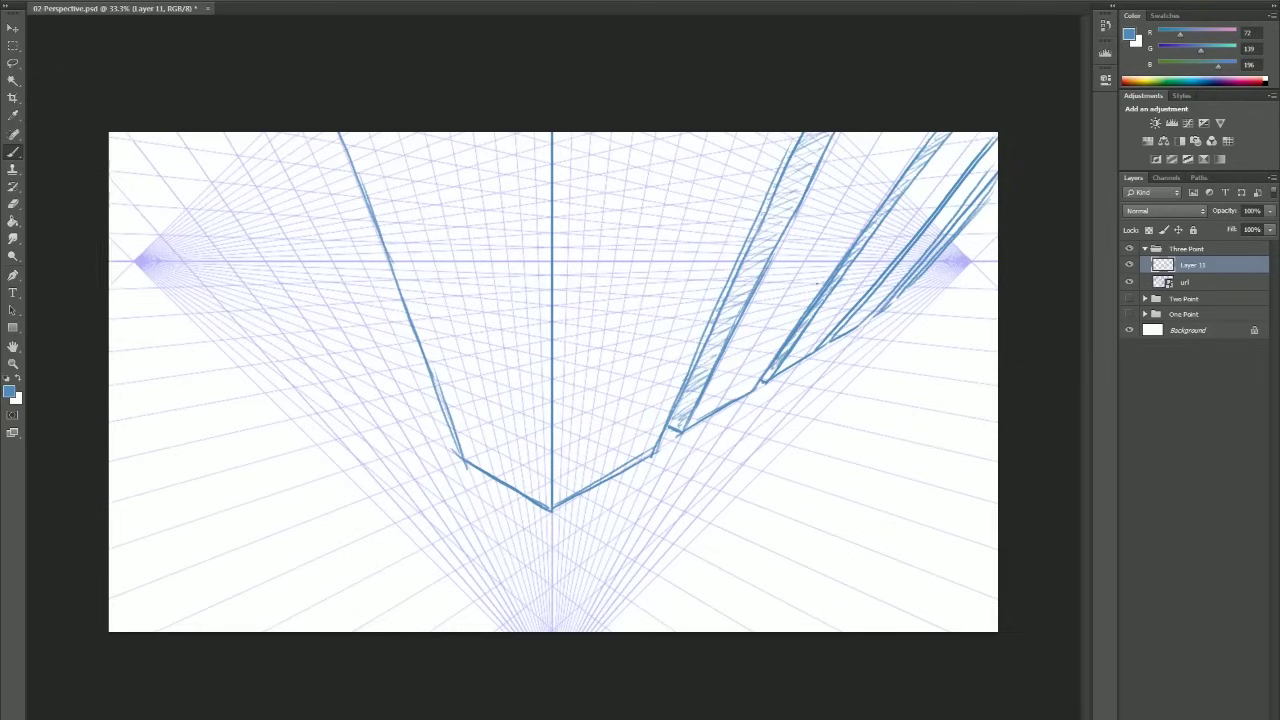
{"action": "left_click_drag", "start_coordinate": [990, 170], "coordinate": [878, 310]}
Lasso the sketch lines left of the central vertical corner, delete them and deselect
{"action": "key", "text": "l"}
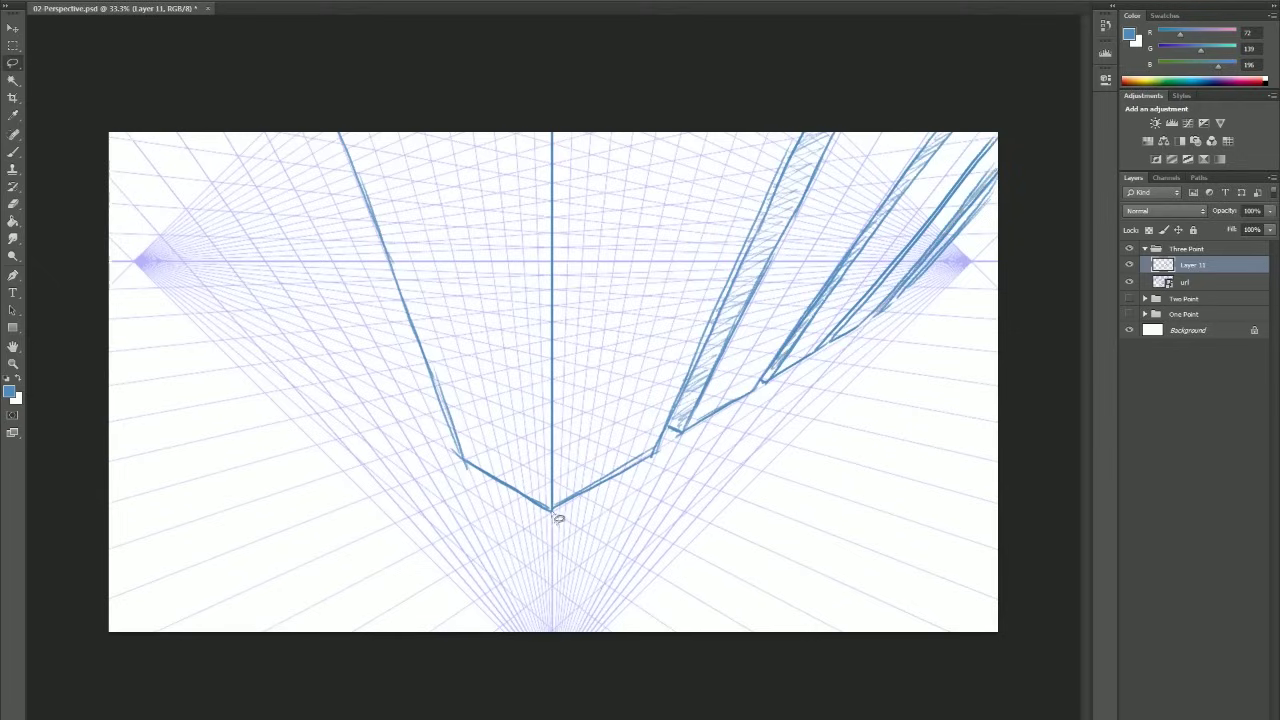
{"action": "mouse_move", "coordinate": [557, 520]}
{"action": "left_mouse_down"}
{"action": "mouse_move", "coordinate": [337, 94]}
{"action": "mouse_move", "coordinate": [486, 571]}
{"action": "mouse_move", "coordinate": [556, 521]}
{"action": "mouse_move", "coordinate": [767, 118]}
{"action": "left_mouse_up"}
{"action": "key", "text": "Delete"}
{"action": "key", "text": "ctrl+d"}
Copy the right half of the sketch to a new layer, flip it horizontally and place it left of the central corner
{"action": "left_click_drag", "start_coordinate": [1015, 345], "coordinate": [774, 554]}
{"action": "key", "text": "ctrl+c"}
{"action": "key", "text": "ctrl+v"}
{"action": "key", "text": "ctrl+t"}
{"action": "right_click", "coordinate": [742, 378]}
{"action": "left_click", "coordinate": [800, 578]}
{"action": "mouse_move", "coordinate": [729, 485]}
{"action": "left_mouse_down"}
{"action": "mouse_move", "coordinate": [712, 458]}
{"action": "mouse_move", "coordinate": [625, 430]}
{"action": "mouse_move", "coordinate": [560, 488]}
{"action": "mouse_move", "coordinate": [540, 486]}
{"action": "left_mouse_up"}
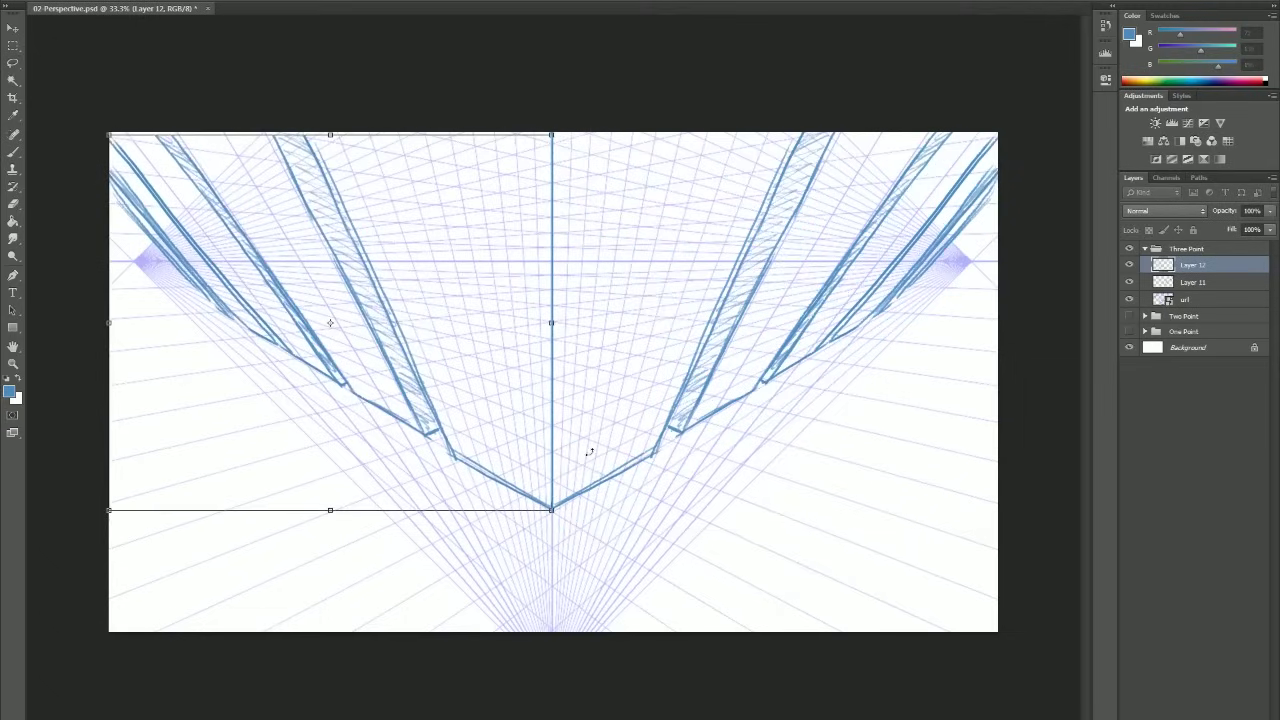
Nudge the mirrored half into line with the central corner, apply the transform and merge it with the layer below
{"action": "key", "text": "Up"}
{"action": "key", "text": "Up"}
{"action": "key", "text": "Up"}
{"action": "key", "text": "Up"}
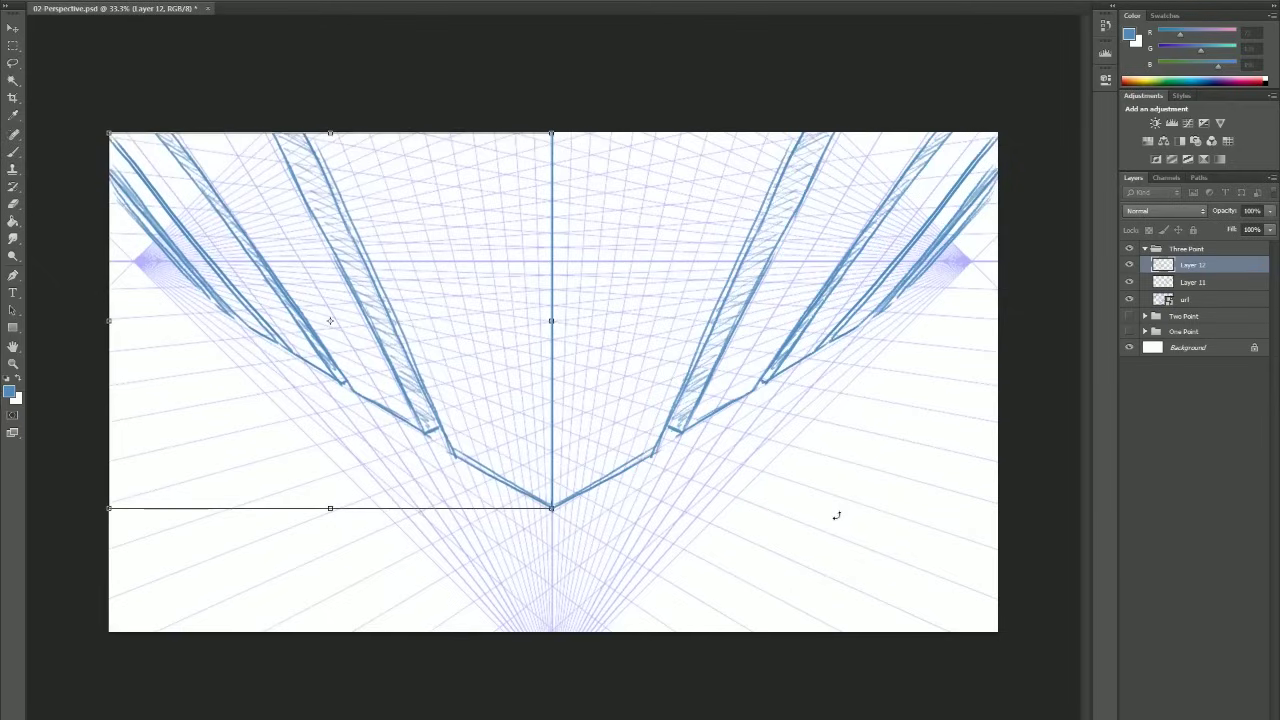
{"action": "key", "text": "Right"}
{"action": "key", "text": "Down"}
{"action": "key", "text": "Right"}
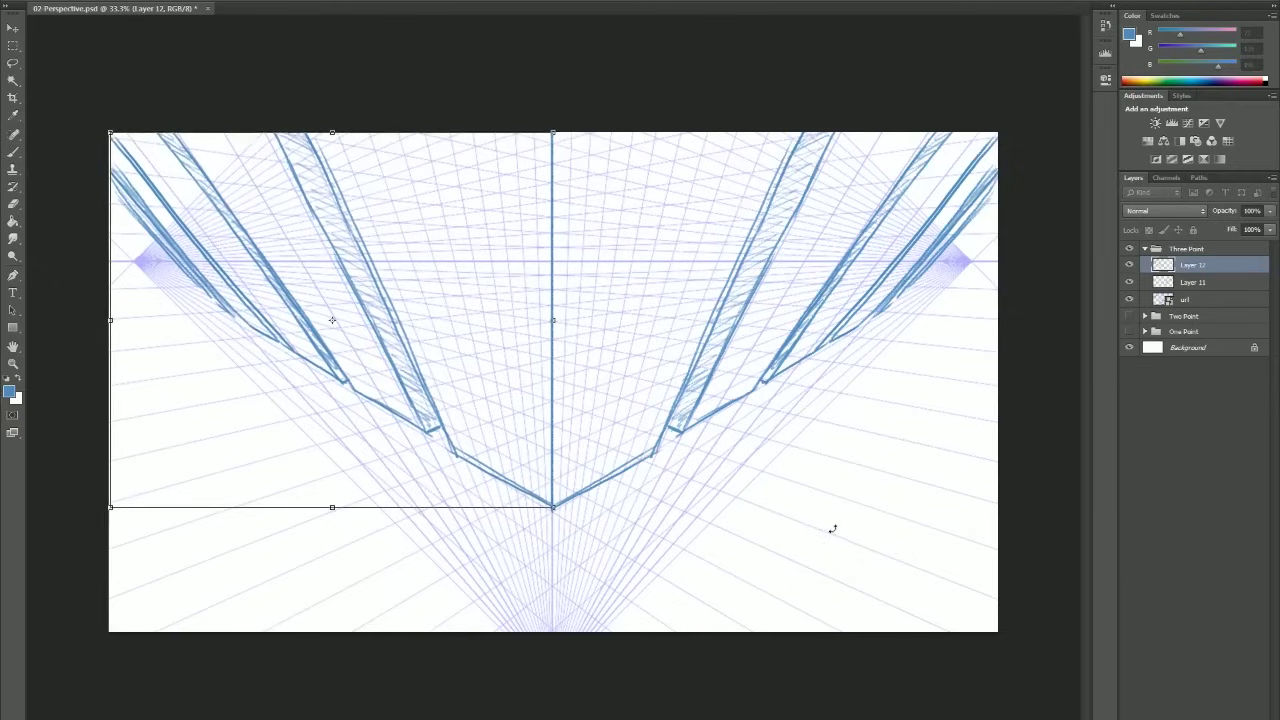
{"action": "key", "text": "Down"}
{"action": "key", "text": "Return"}
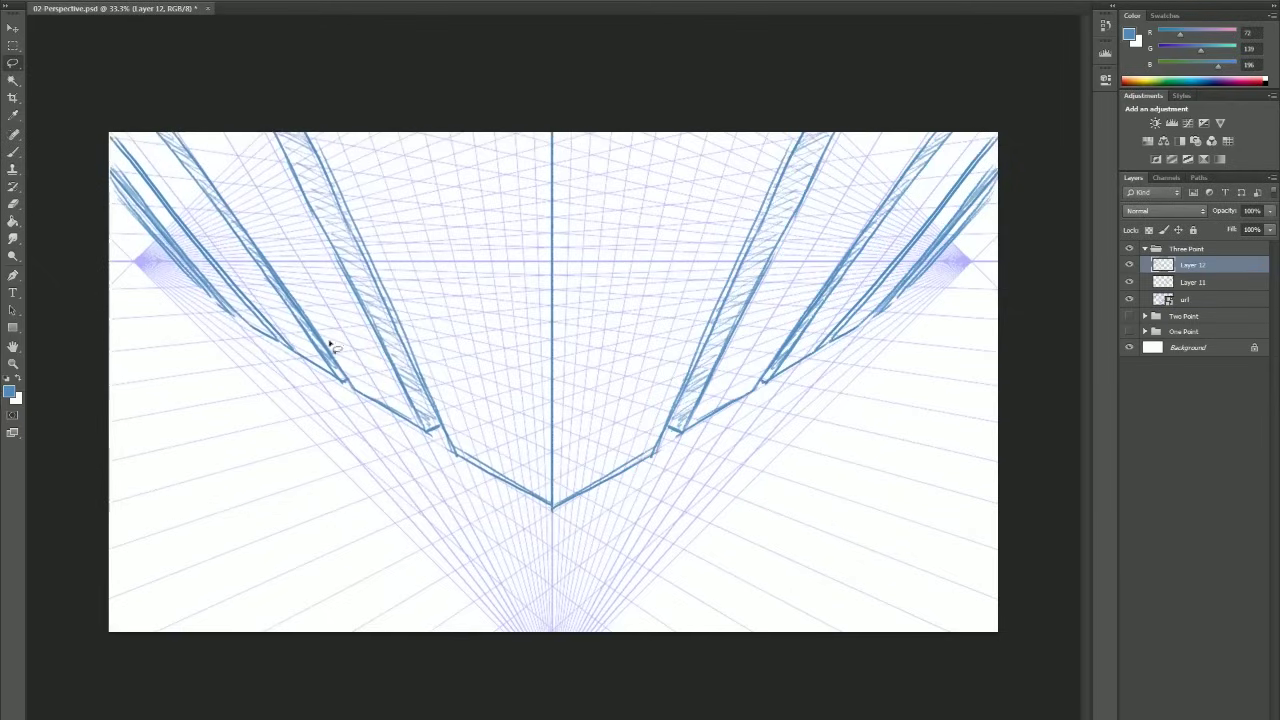
{"action": "key", "text": "ctrl+e"}
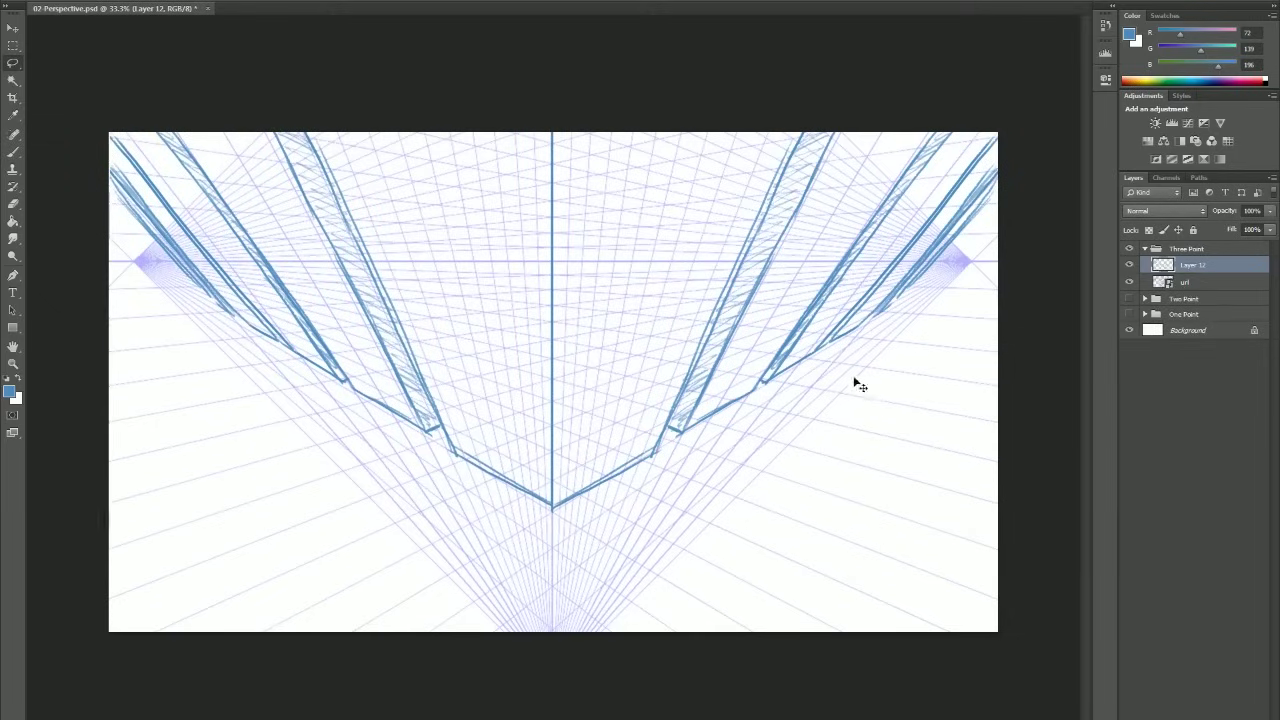
{"action": "key", "text": "ctrl+t"}
{"action": "left_click_drag", "start_coordinate": [997, 322], "coordinate": [578, 339]}
{"action": "key", "text": "Return"}
{"action": "mouse_move", "coordinate": [434, 394]}
{"action": "left_mouse_down"}
{"action": "mouse_move", "coordinate": [643, 308]}
{"action": "mouse_move", "coordinate": [651, 482]}
{"action": "left_mouse_up"}
{"action": "key", "text": "v"}
{"action": "left_click_drag", "start_coordinate": [618, 589], "coordinate": [619, 583]}
{"action": "key", "text": "ctrl+alt+z"}
{"action": "key", "text": "ctrl+alt+z"}
Sketch the street edges from a point below the building's central corner toward the left and right vanishing points
{"action": "key", "text": "b"}
{"action": "left_click_drag", "start_coordinate": [552, 584], "coordinate": [660, 512]}
{"action": "left_click_drag", "start_coordinate": [564, 578], "coordinate": [772, 426]}
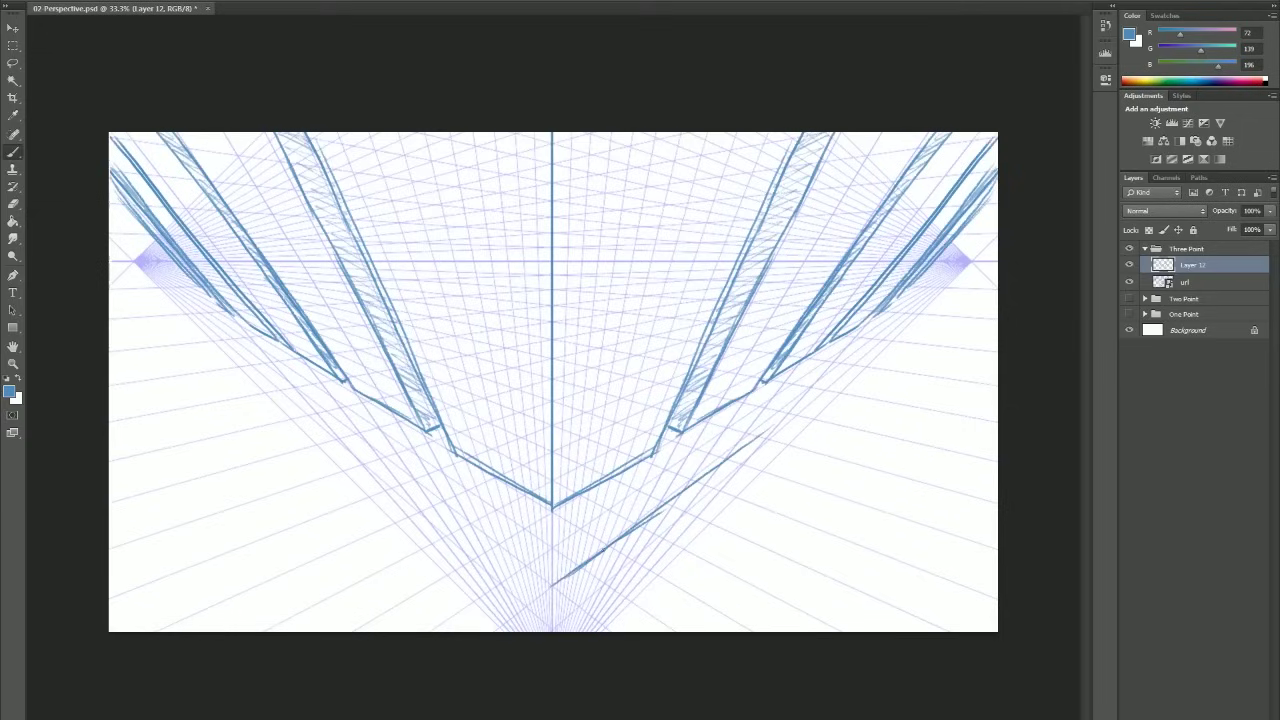
{"action": "left_click_drag", "start_coordinate": [608, 545], "coordinate": [834, 370]}
{"action": "left_click_drag", "start_coordinate": [738, 445], "coordinate": [908, 312]}
{"action": "left_click_drag", "start_coordinate": [760, 427], "coordinate": [972, 264]}
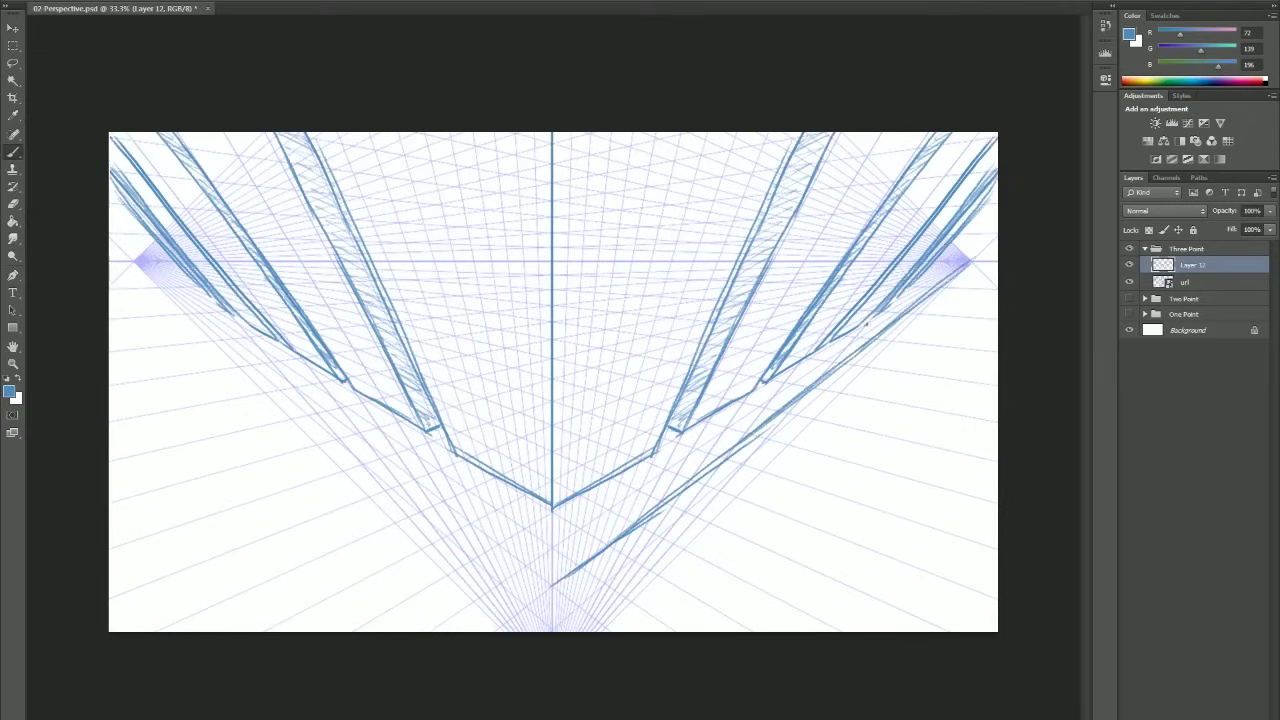
{"action": "left_click_drag", "start_coordinate": [552, 584], "coordinate": [362, 450]}
{"action": "left_click_drag", "start_coordinate": [454, 510], "coordinate": [404, 474]}
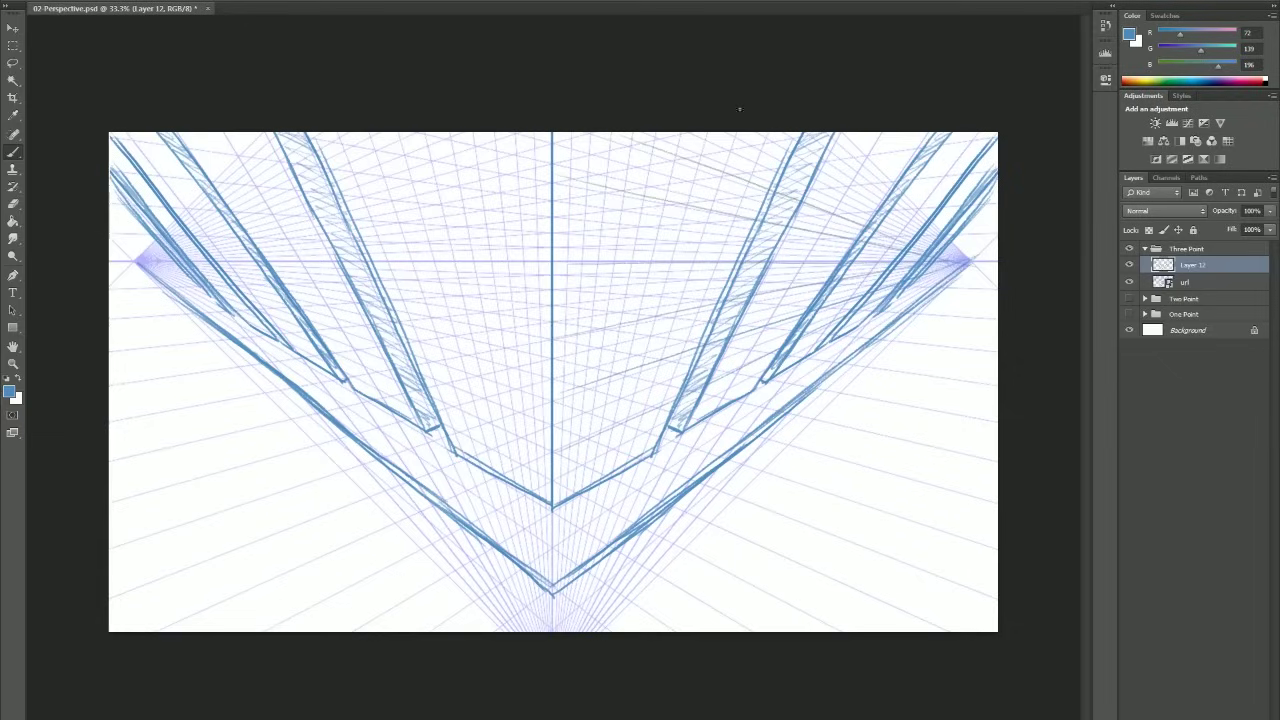
Hide the url grid layer and sketch a door at the base of each building face and a window on the left face
{"action": "left_click", "coordinate": [1129, 281]}
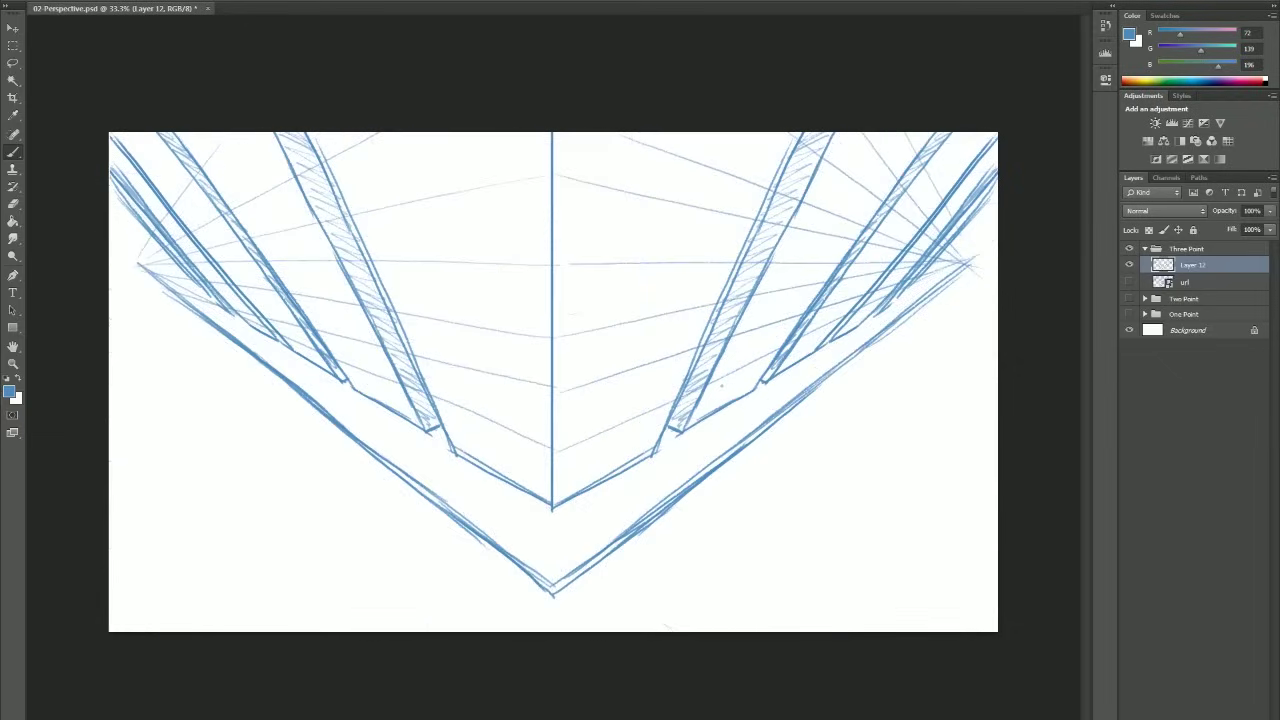
{"action": "mouse_move", "coordinate": [597, 446]}
{"action": "left_mouse_down"}
{"action": "mouse_move", "coordinate": [591, 486]}
{"action": "mouse_move", "coordinate": [596, 448]}
{"action": "mouse_move", "coordinate": [624, 468]}
{"action": "left_mouse_up"}
{"action": "mouse_move", "coordinate": [483, 436]}
{"action": "left_mouse_down"}
{"action": "mouse_move", "coordinate": [486, 472]}
{"action": "mouse_move", "coordinate": [512, 446]}
{"action": "mouse_move", "coordinate": [515, 486]}
{"action": "left_mouse_up"}
{"action": "mouse_move", "coordinate": [425, 358]}
{"action": "left_mouse_down"}
{"action": "mouse_move", "coordinate": [455, 365]}
{"action": "mouse_move", "coordinate": [462, 405]}
{"action": "left_mouse_up"}
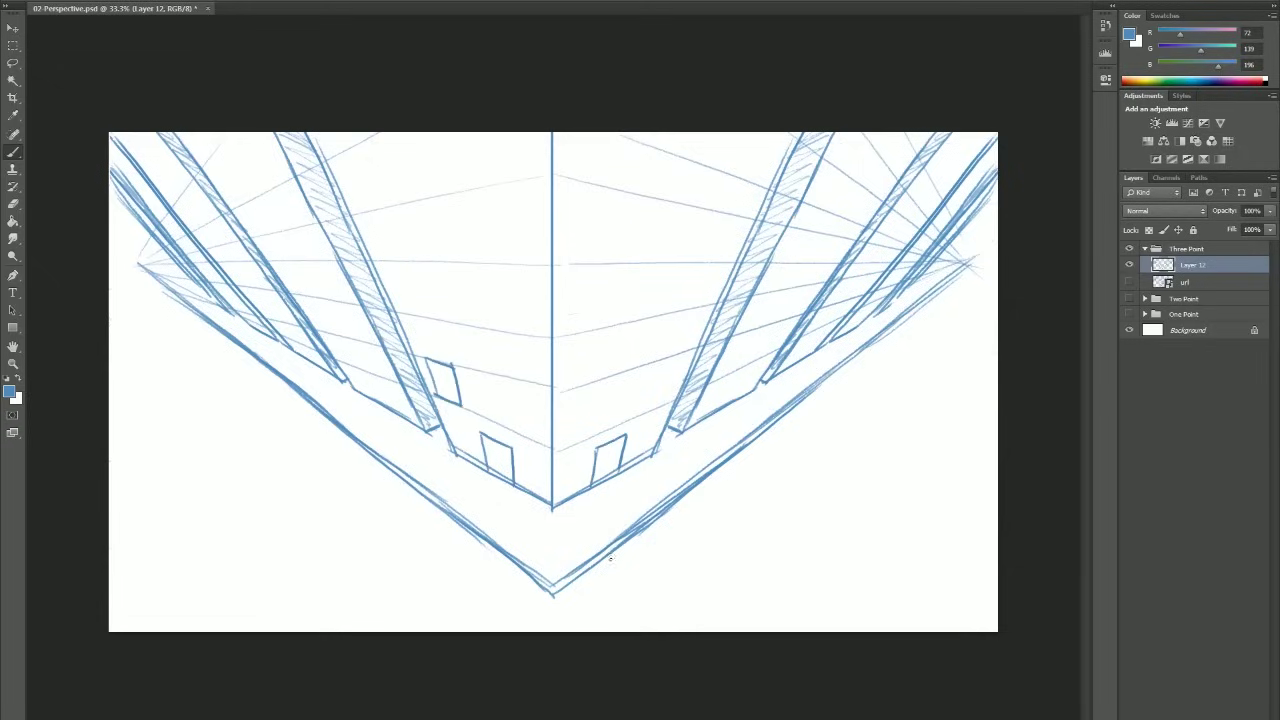
Add light parallel strokes just outside both receding street edges
{"action": "left_click_drag", "start_coordinate": [966, 262], "coordinate": [682, 505]}
{"action": "left_click_drag", "start_coordinate": [384, 460], "coordinate": [546, 599]}
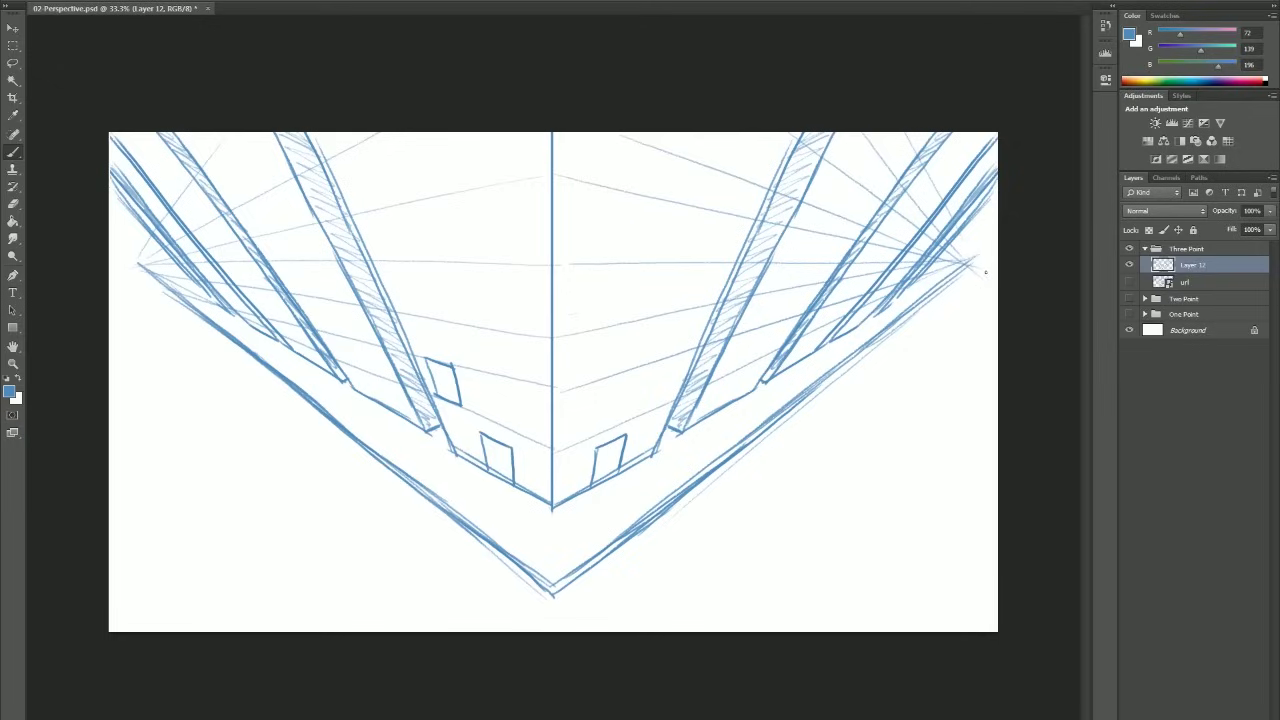
Sketch a steep, slightly curved line from the right vanishing point down to the bottom edge of the canvas
{"action": "left_click_drag", "start_coordinate": [975, 264], "coordinate": [923, 610]}
{"action": "left_click_drag", "start_coordinate": [978, 272], "coordinate": [925, 630]}
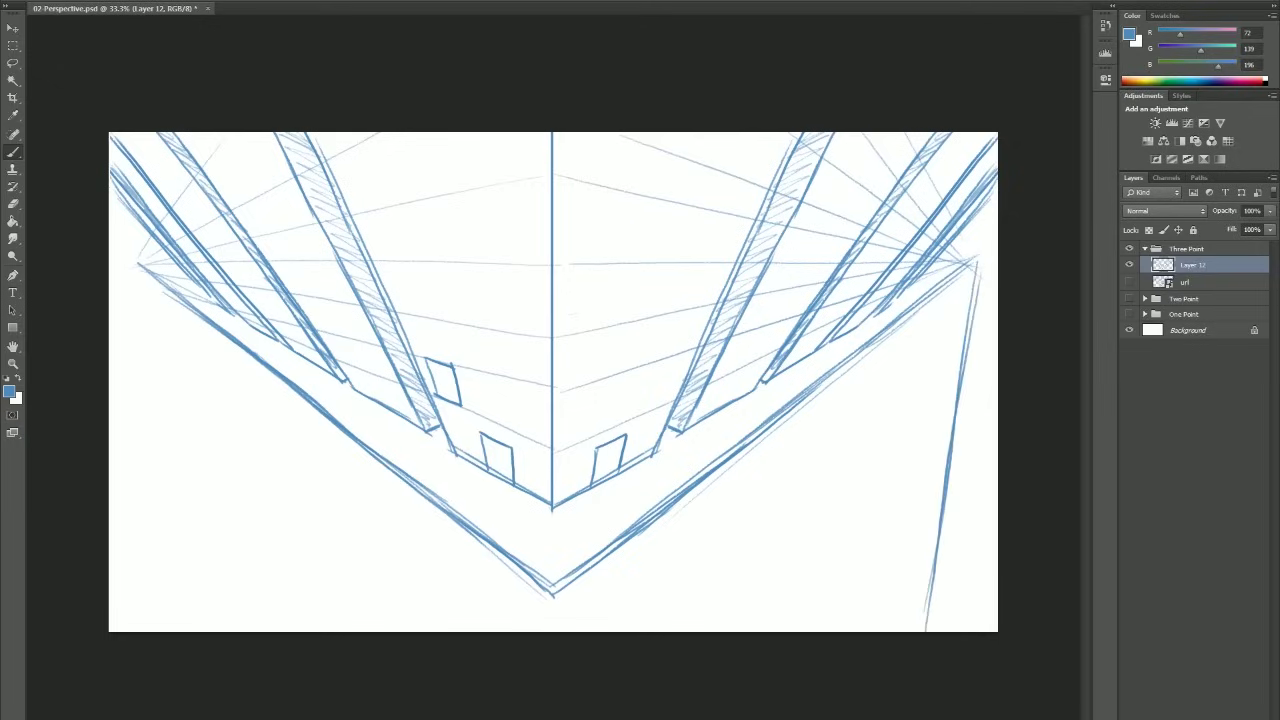
{"action": "key", "text": "ctrl+alt+z"}
{"action": "key", "text": "ctrl+alt+z"}
{"action": "left_click_drag", "start_coordinate": [974, 264], "coordinate": [921, 632]}
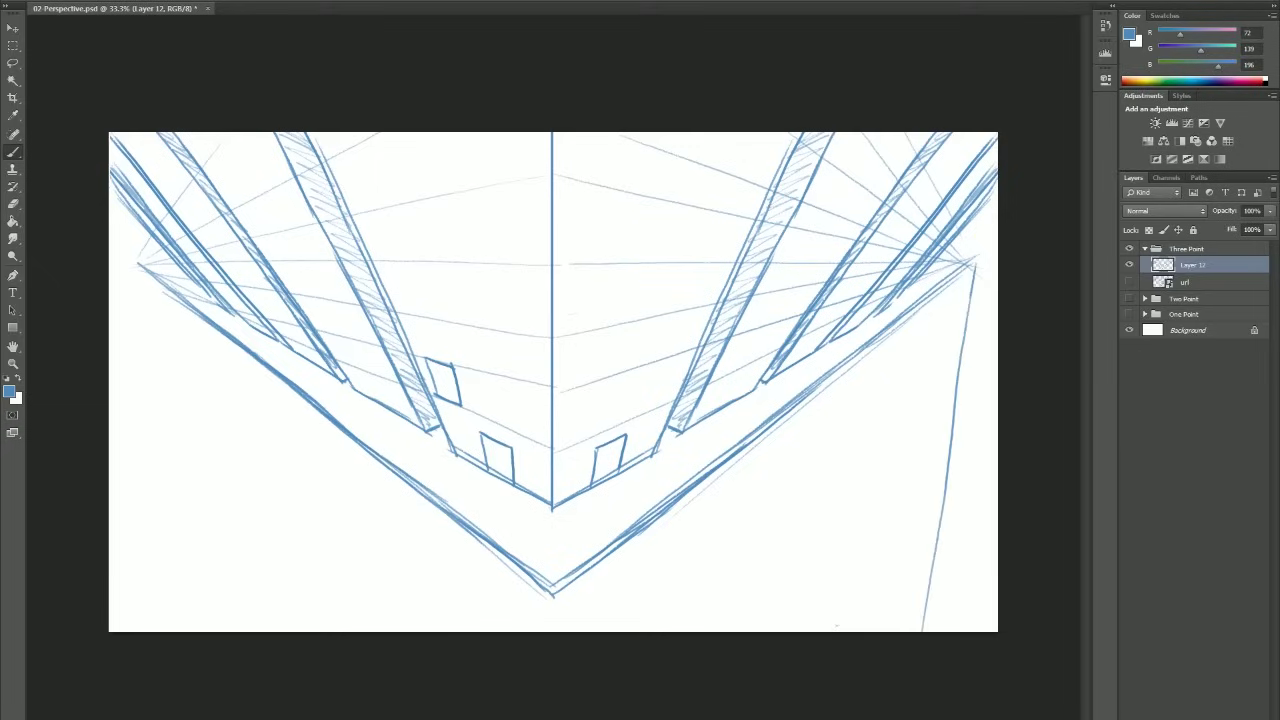
Sketch steep lines descending from the left vanishing point and near-vertical lines along the canvas's left and right borders
{"action": "left_click_drag", "start_coordinate": [126, 270], "coordinate": [360, 631]}
{"action": "left_click_drag", "start_coordinate": [138, 298], "coordinate": [298, 588]}
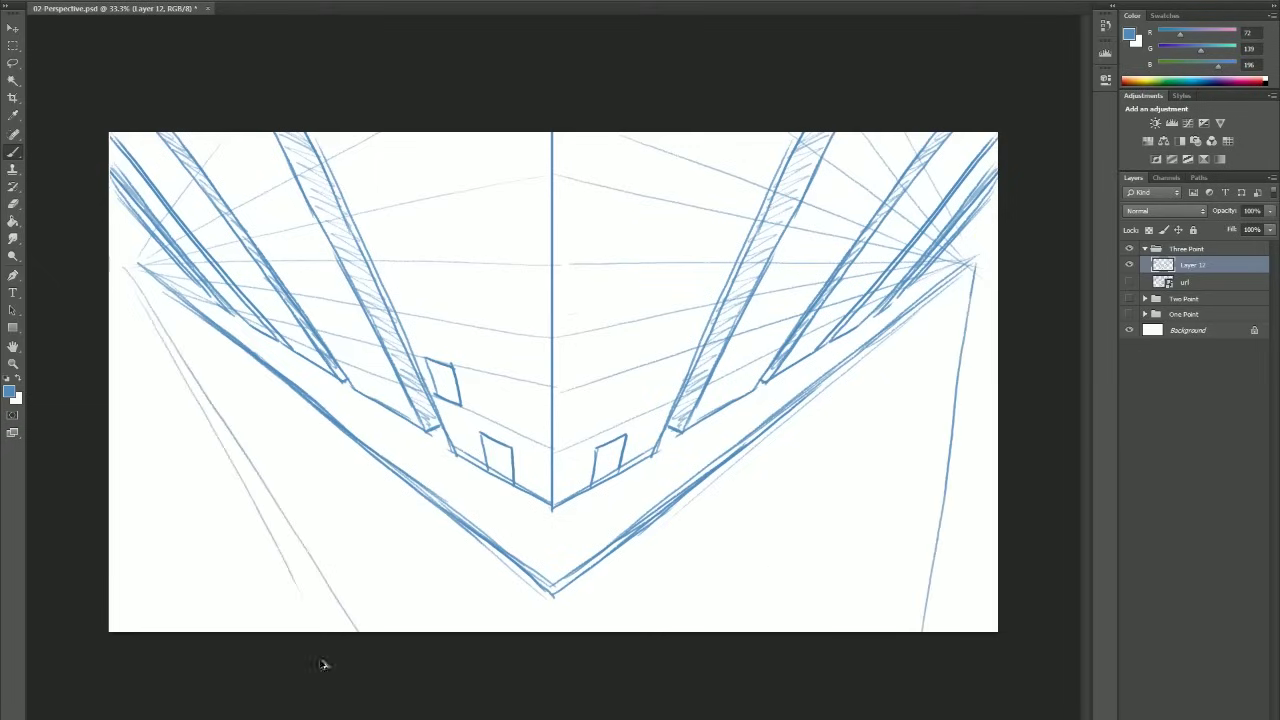
{"action": "key", "text": "ctrl+alt+z"}
{"action": "key", "text": "ctrl+alt+z"}
{"action": "mouse_move", "coordinate": [132, 282]}
{"action": "left_mouse_down"}
{"action": "mouse_move", "coordinate": [288, 624]}
{"action": "mouse_move", "coordinate": [184, 406]}
{"action": "mouse_move", "coordinate": [258, 605]}
{"action": "left_mouse_up"}
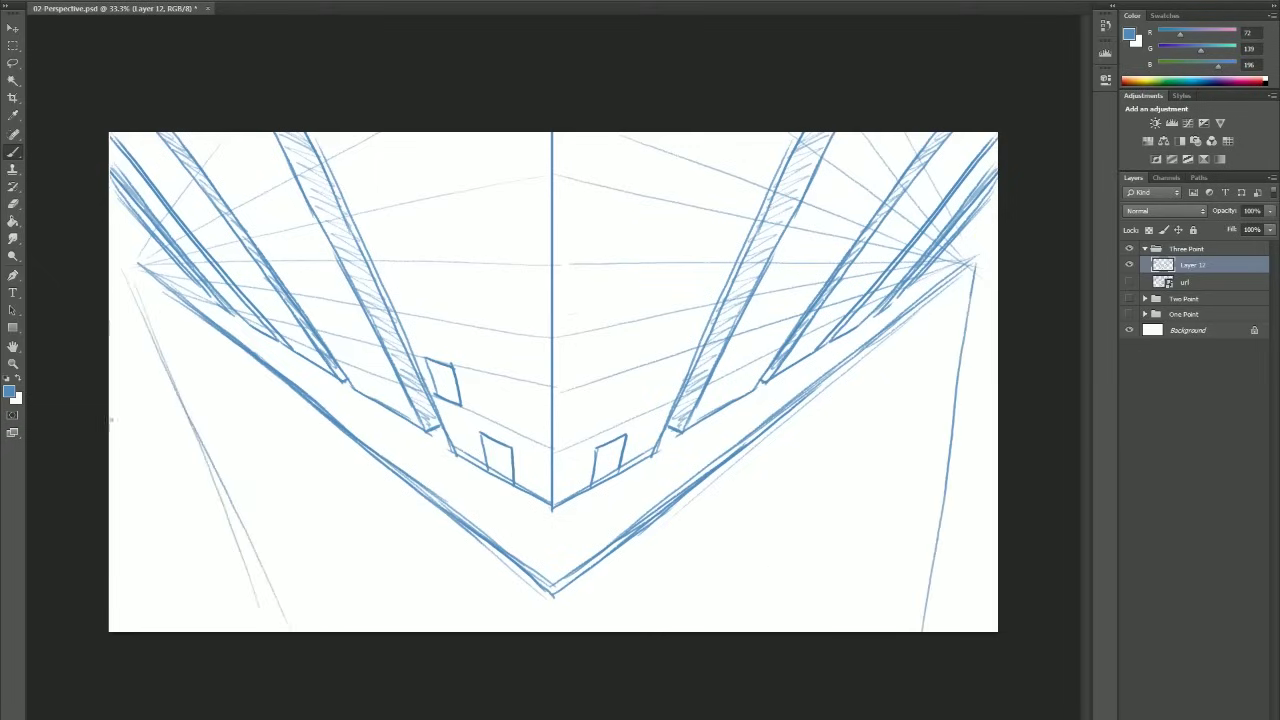
{"action": "mouse_move", "coordinate": [122, 352]}
{"action": "left_mouse_down"}
{"action": "mouse_move", "coordinate": [142, 630]}
{"action": "mouse_move", "coordinate": [127, 628]}
{"action": "left_mouse_up"}
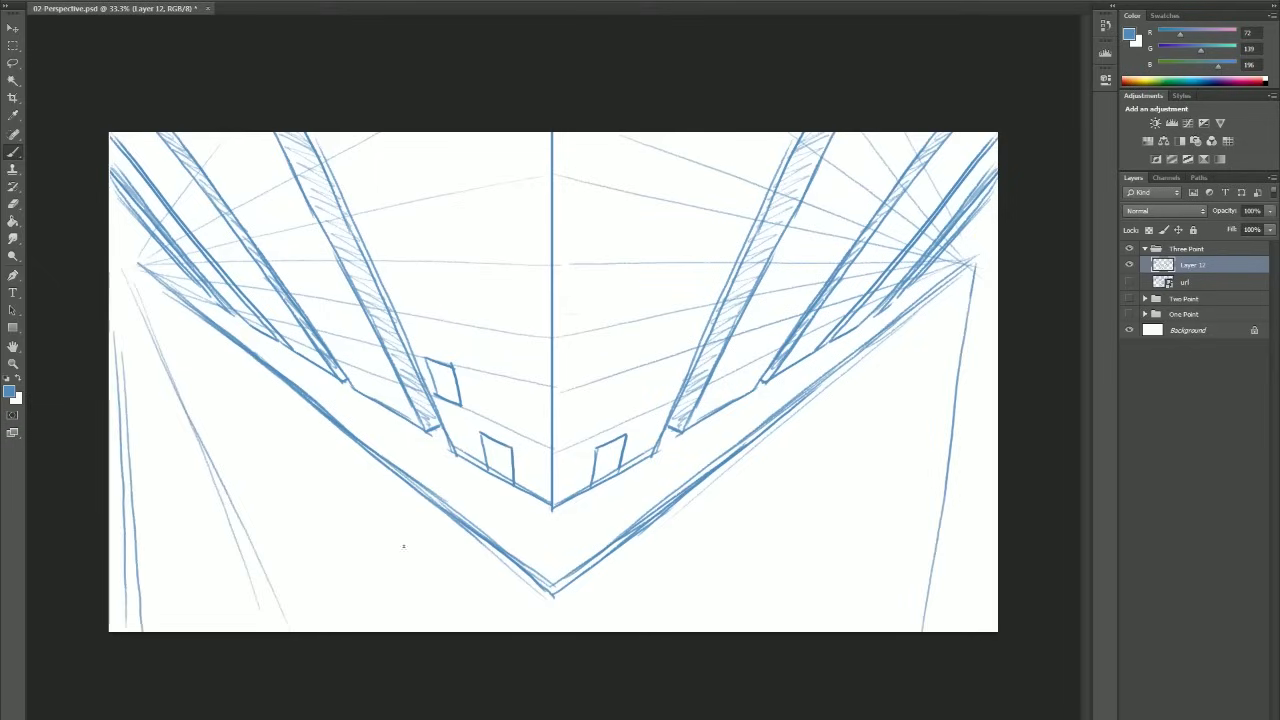
{"action": "left_click_drag", "start_coordinate": [990, 264], "coordinate": [998, 540]}
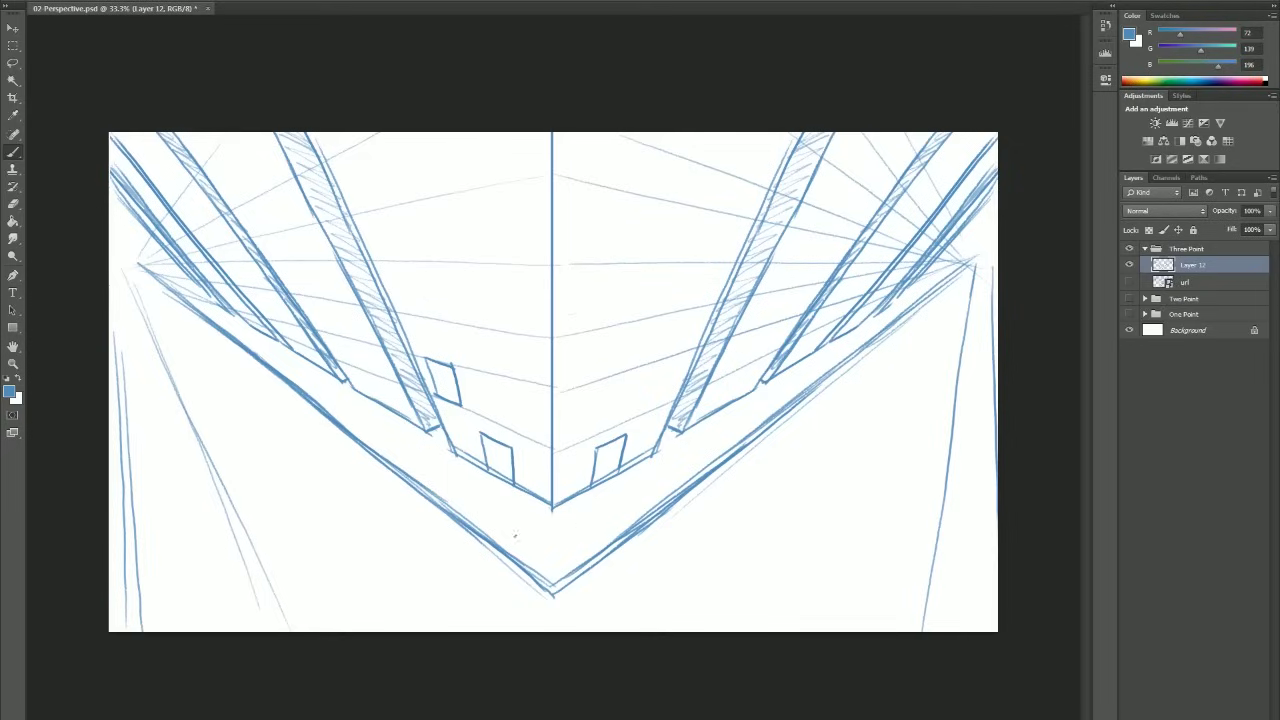
Draw a downward arrow below the building's central corner, through the street corner to the bottom of the canvas
{"action": "key", "text": "ctrl+minus"}
{"action": "key", "text": "x"}
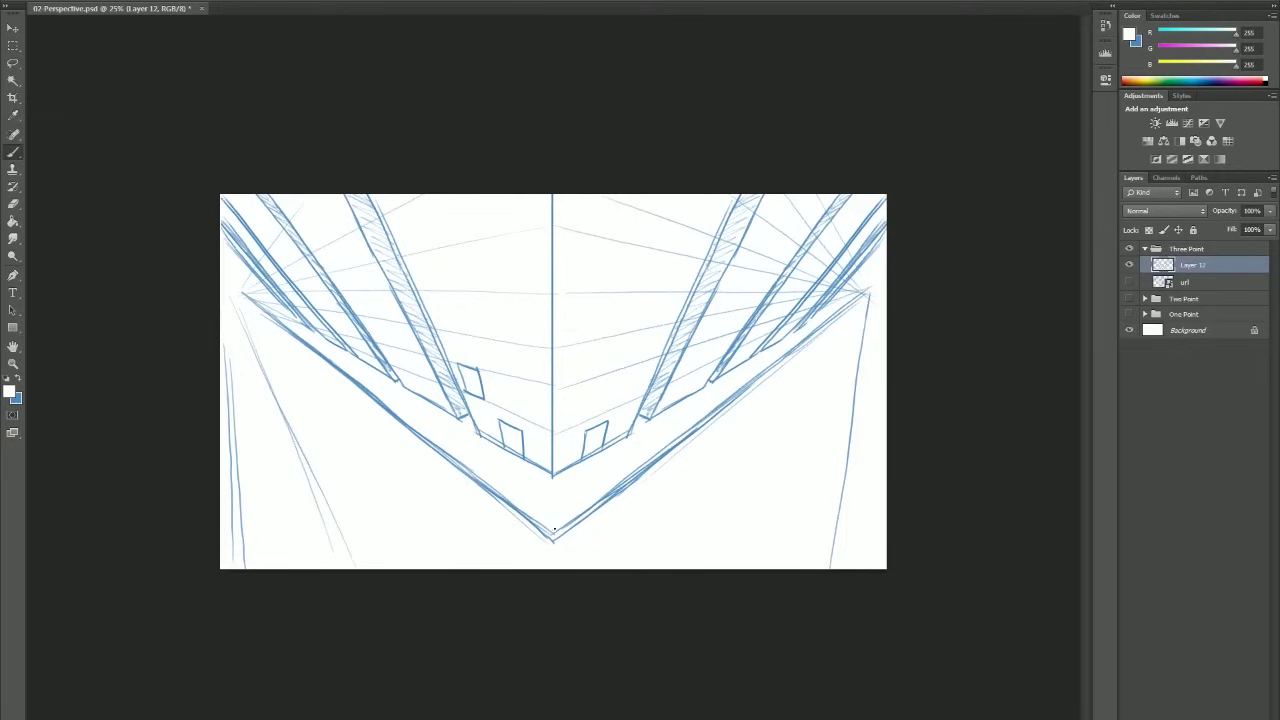
{"action": "key", "text": "x"}
{"action": "left_click_drag", "start_coordinate": [553, 503], "coordinate": [554, 565]}
{"action": "left_click_drag", "start_coordinate": [554, 565], "coordinate": [556, 560]}
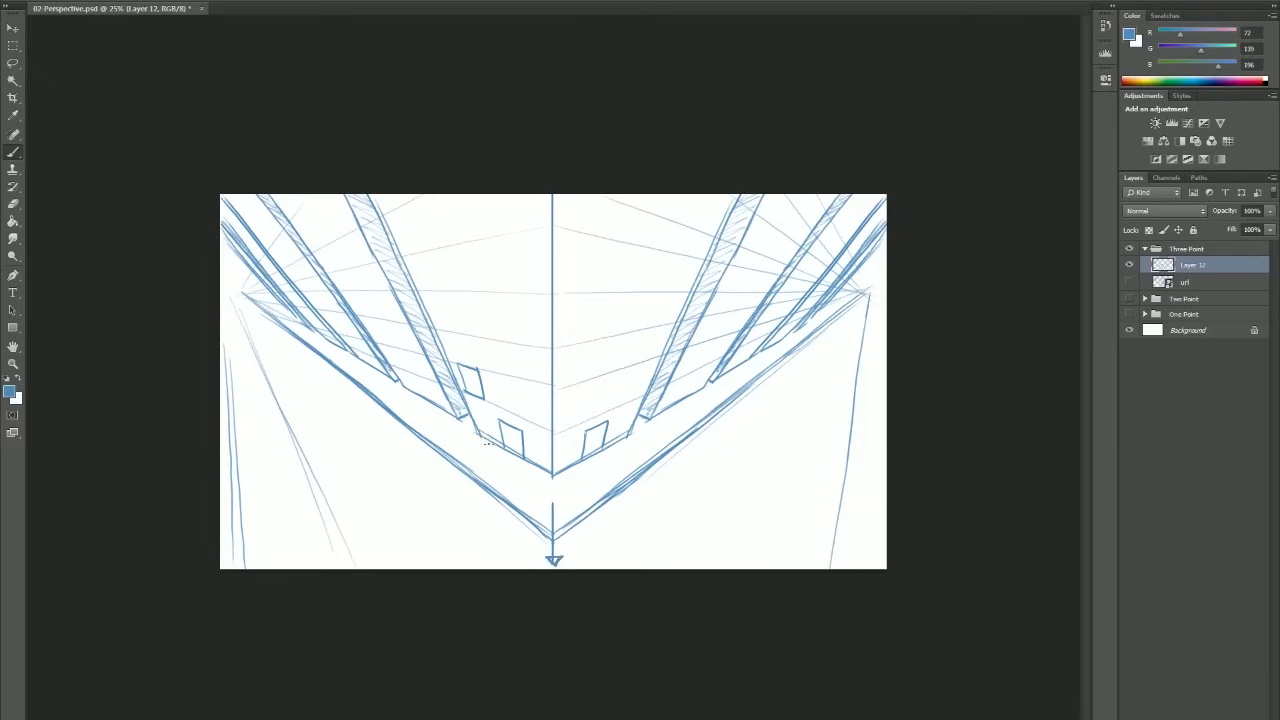
Try redrawing the central building's side edges at a steeper angle
{"action": "mouse_move", "coordinate": [486, 442]}
{"action": "left_mouse_down"}
{"action": "mouse_move", "coordinate": [404, 172]}
{"action": "mouse_move", "coordinate": [469, 434]}
{"action": "left_mouse_up"}
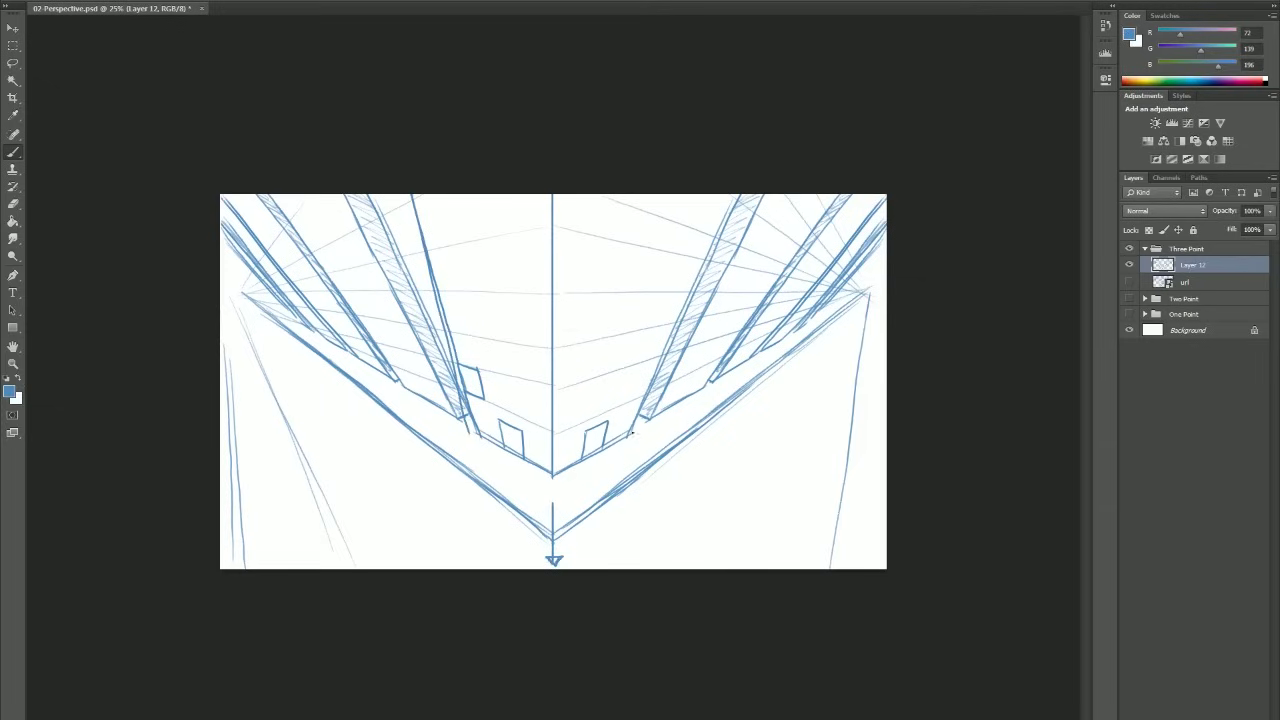
{"action": "mouse_move", "coordinate": [632, 433]}
{"action": "left_mouse_down"}
{"action": "mouse_move", "coordinate": [699, 160]}
{"action": "mouse_move", "coordinate": [630, 437]}
{"action": "left_mouse_up"}
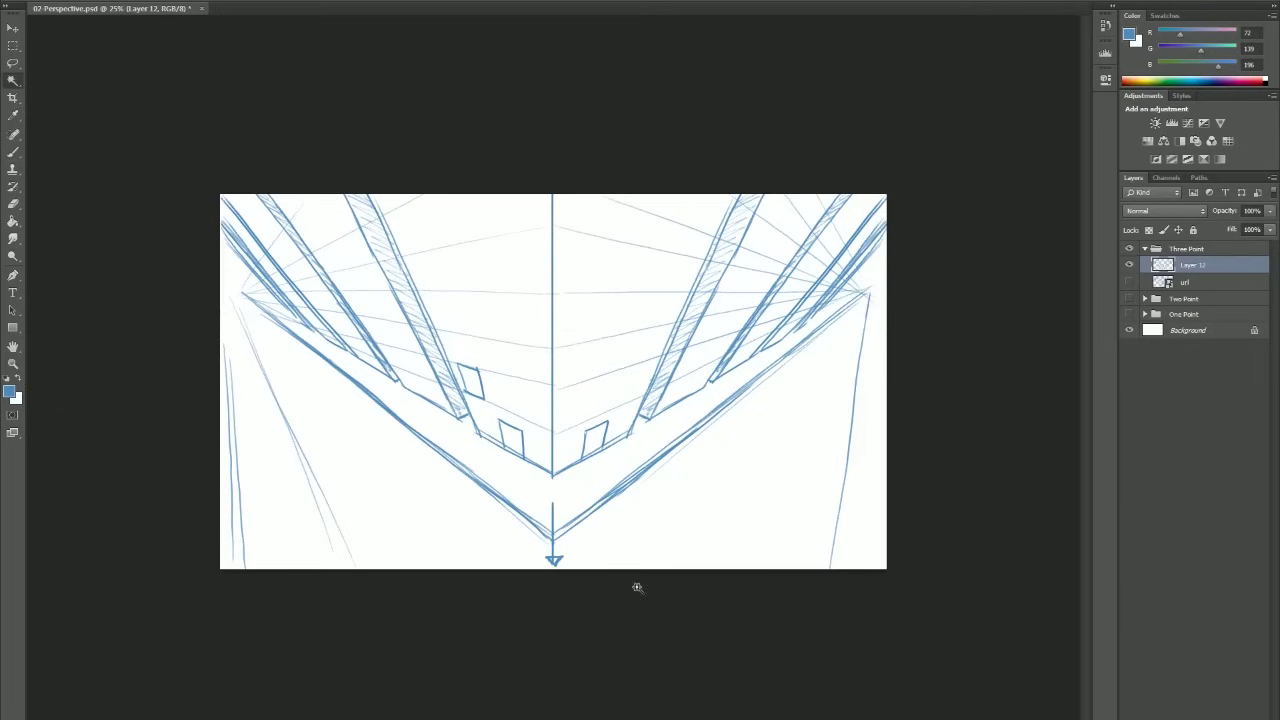